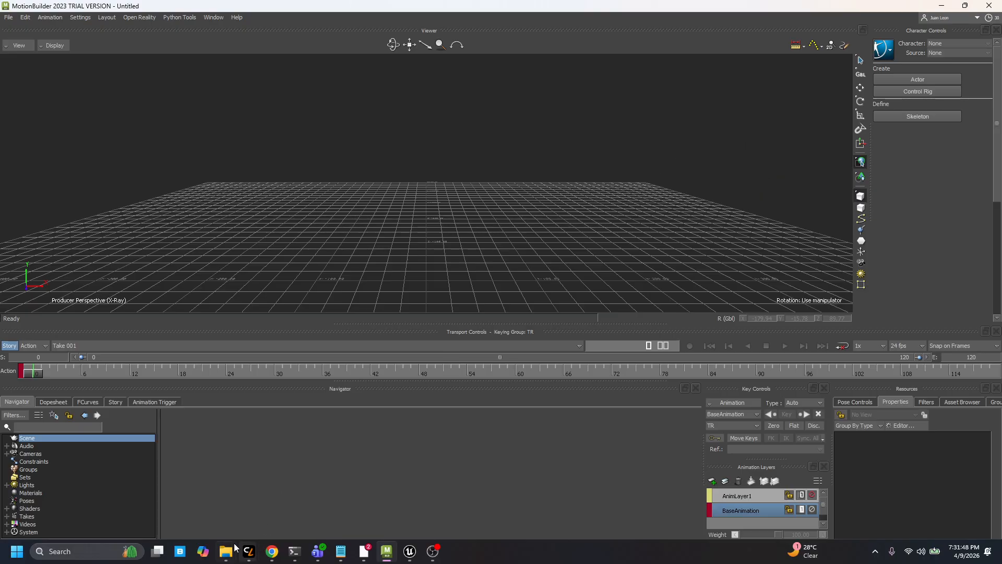
Step: Check the plugin downloads on the Captury resources page in Chrome and the CapturyLiveMoBu2023 and MobuLiveLinkPlugin2023 files in File Explorer's MotionBuilder plugins folder
mouse_move(278, 557)
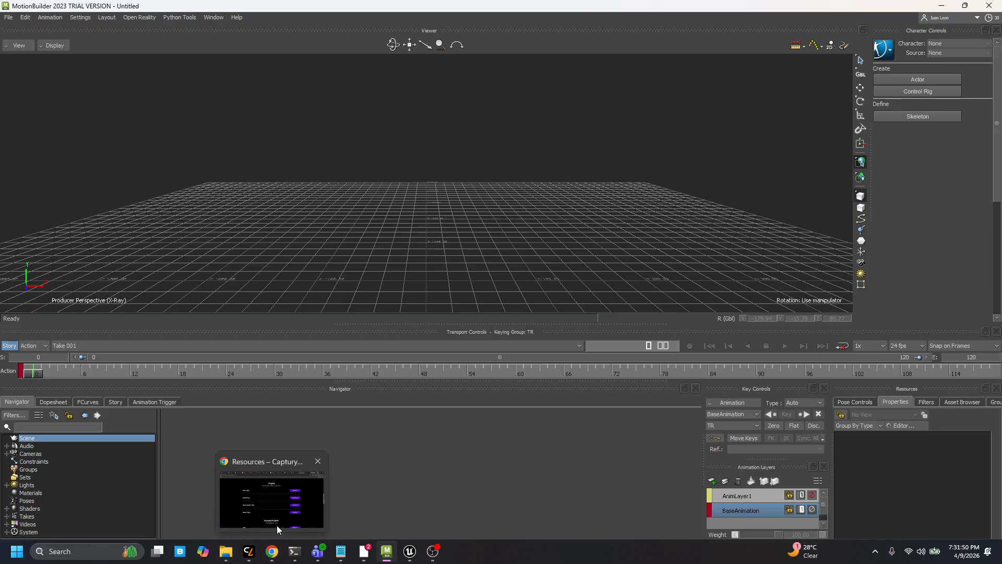
left_click(263, 520)
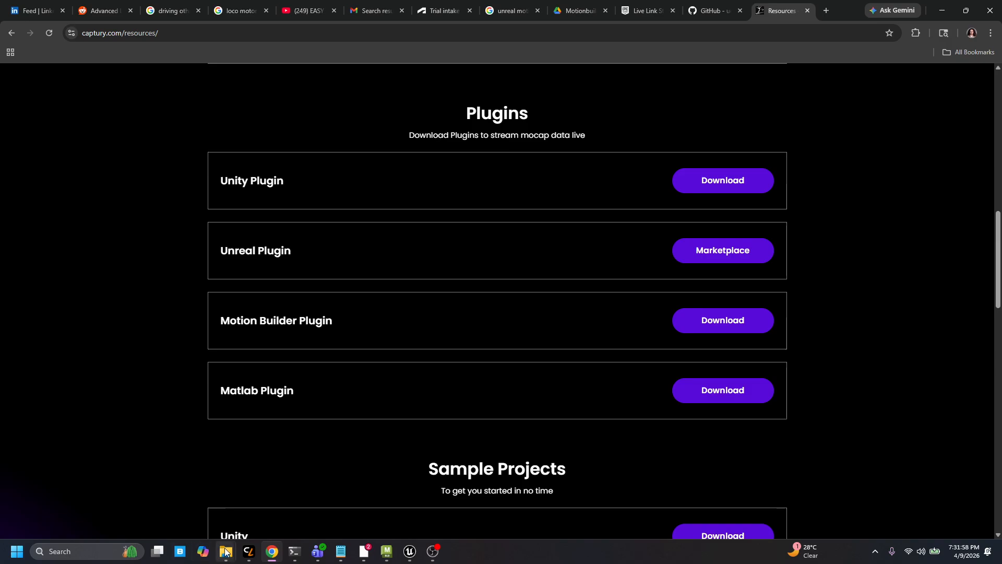
mouse_move(225, 551)
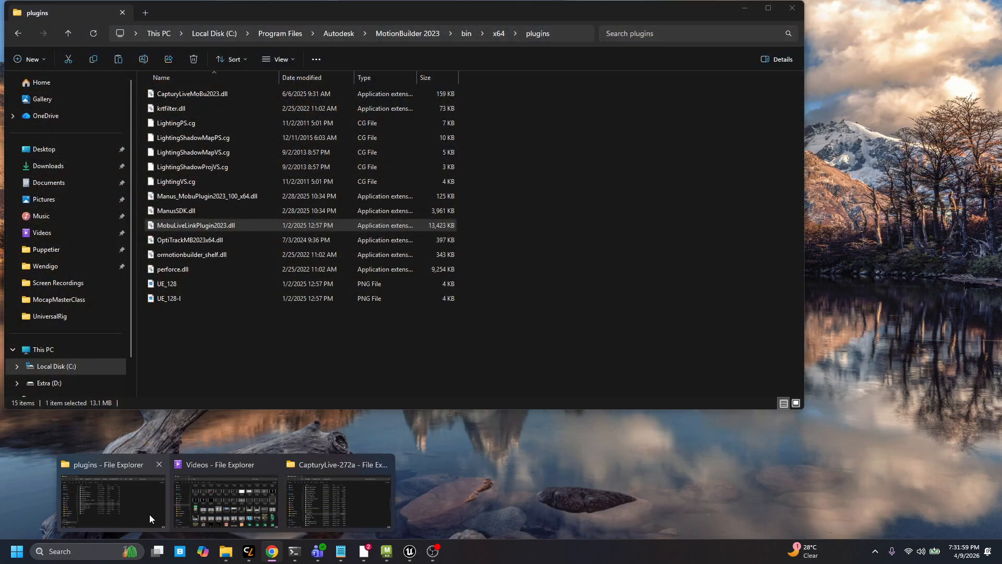
left_click(149, 515)
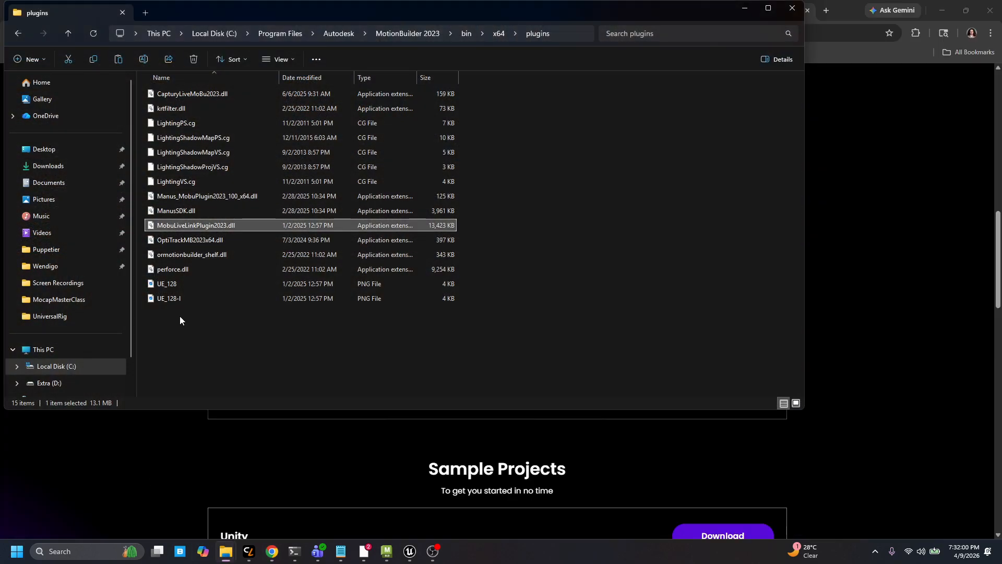
left_click(193, 224)
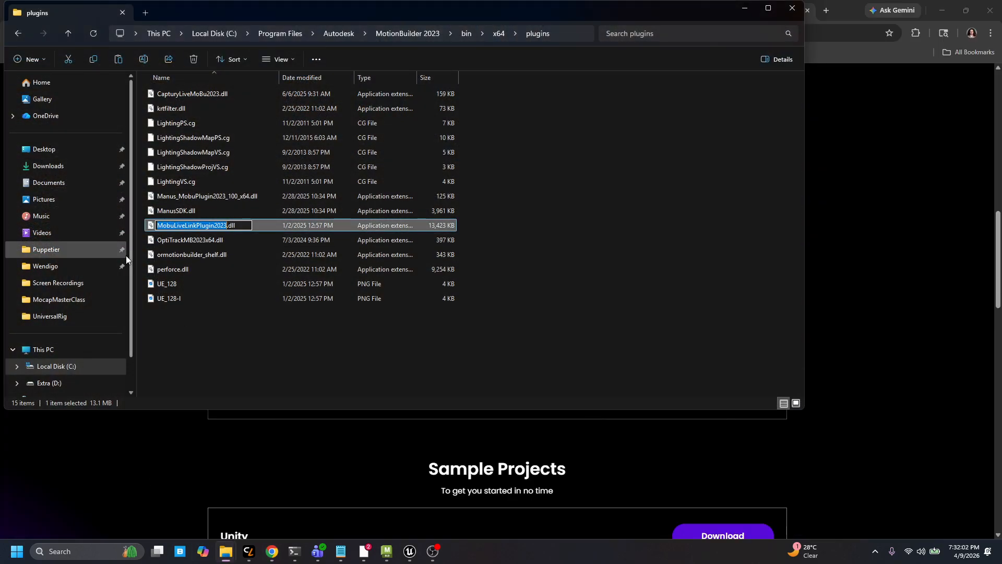
left_click(258, 352)
left_click(204, 227)
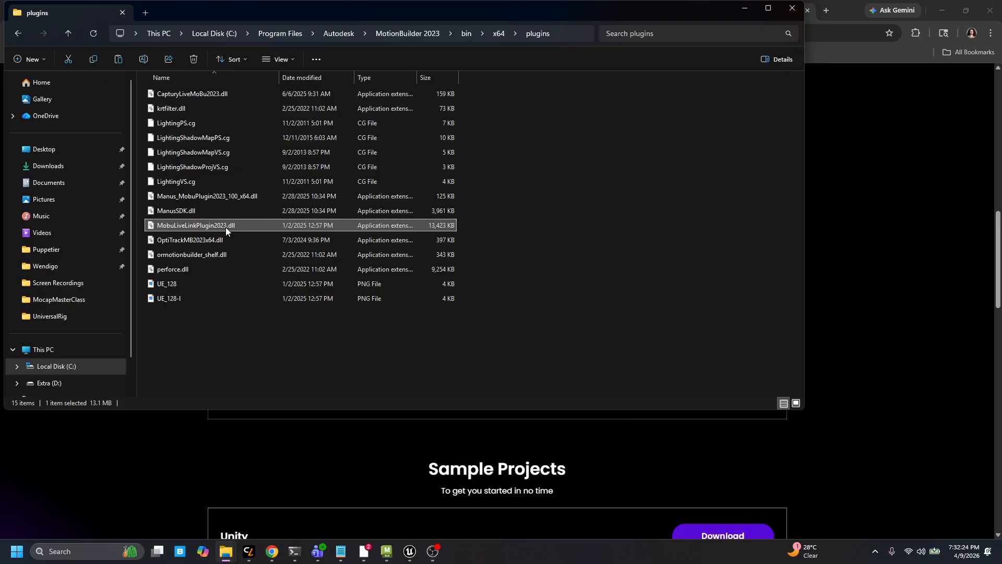
left_click(188, 96)
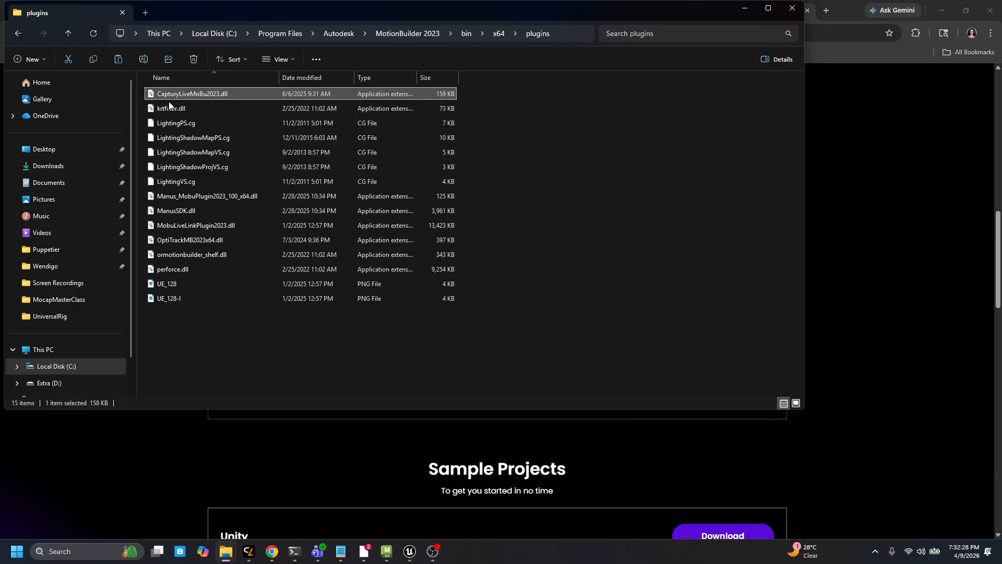
left_click(197, 226)
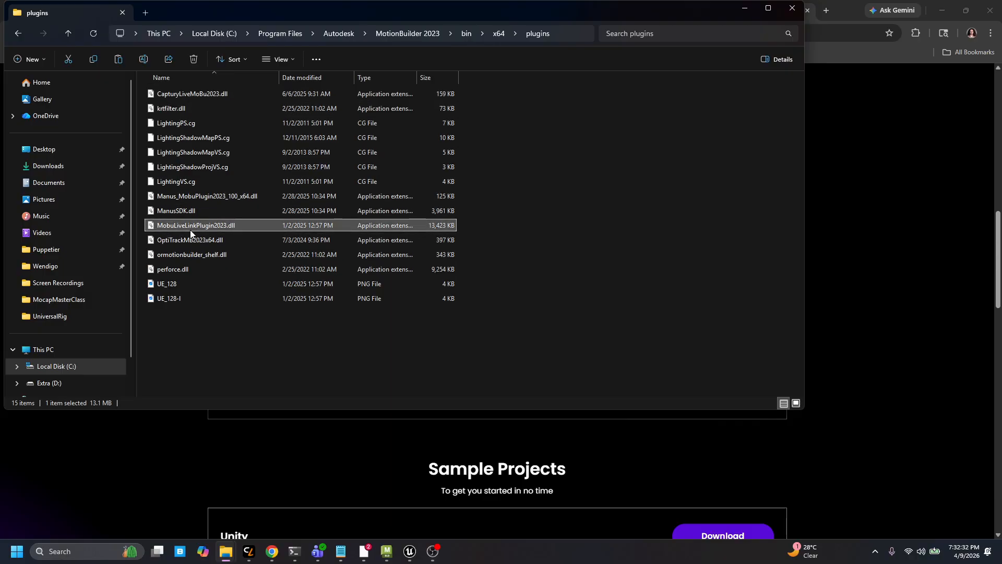
left_click(185, 283)
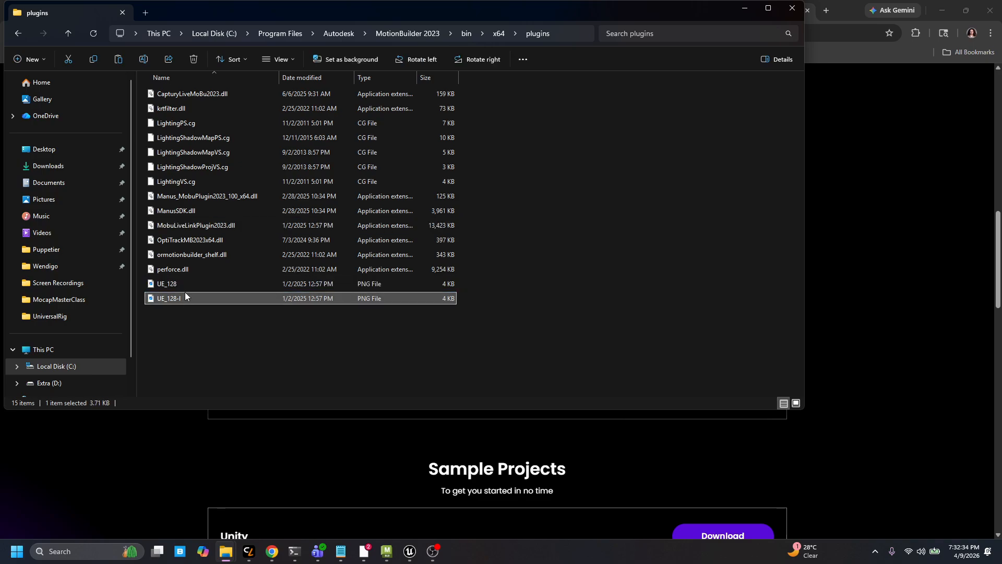
left_click(191, 226)
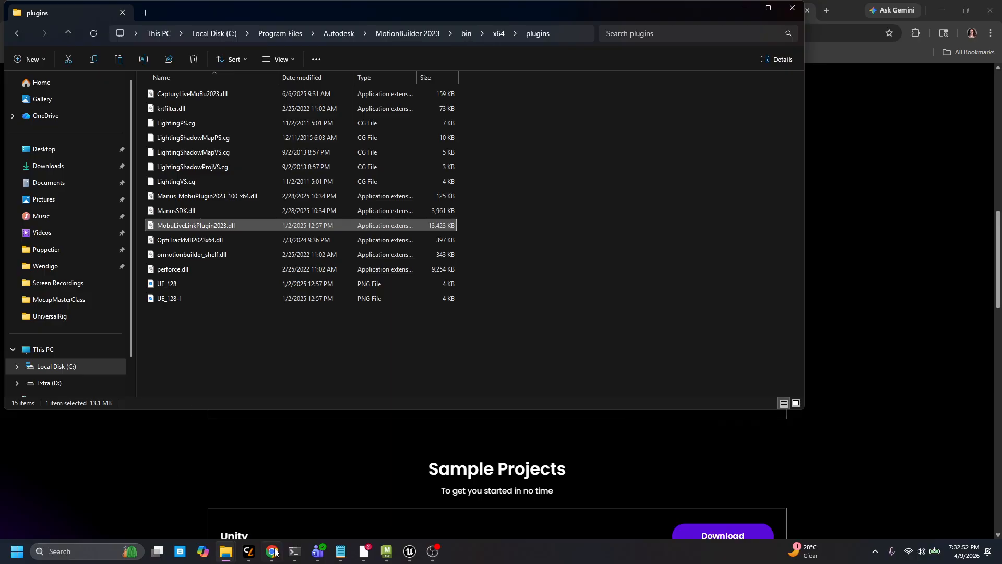
Step: Switch to Captury Live and play the Japan_006 shot from its first frame
mouse_move(248, 551)
left_click(299, 502)
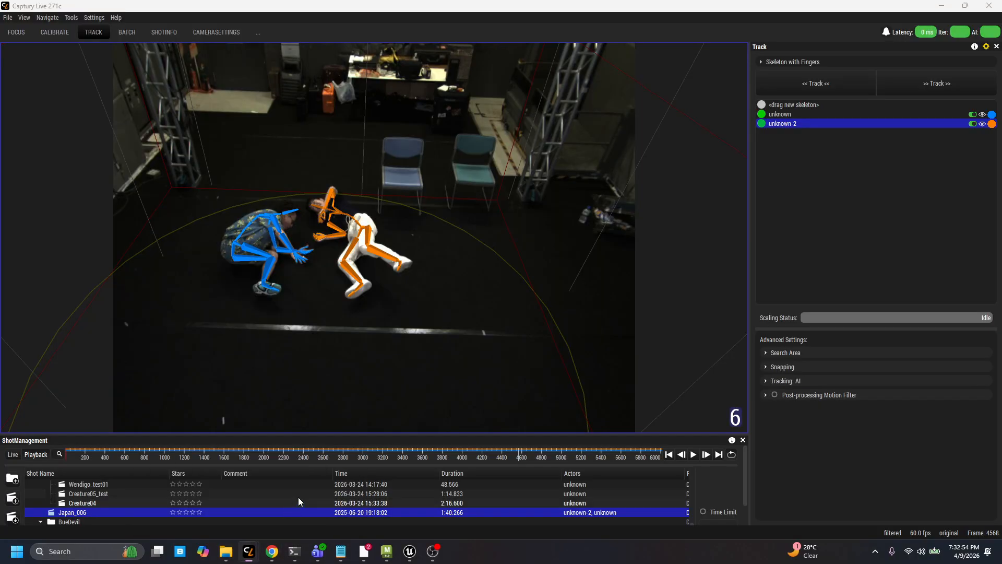
left_click(668, 454)
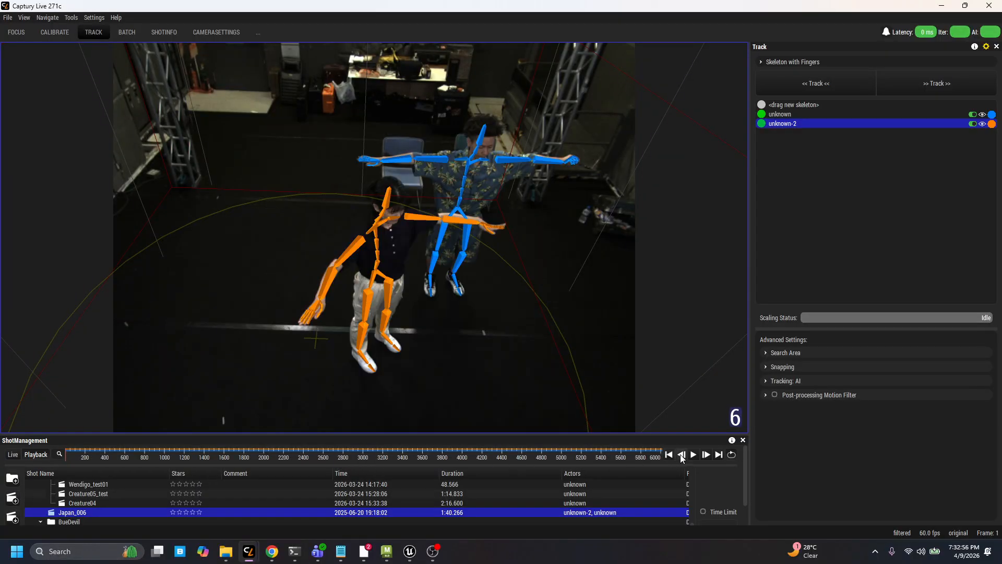
left_click(694, 455)
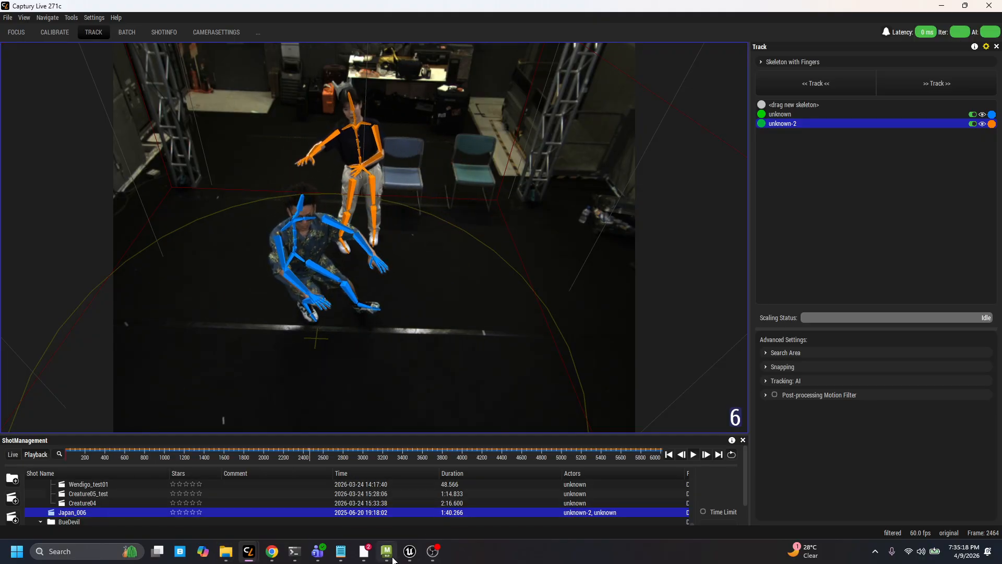
Step: Switch to MotionBuilder and open the recent file SK_baseMesh_LOW_v2.fbx with the default open options, discarding unsaved changes
mouse_move(429, 554)
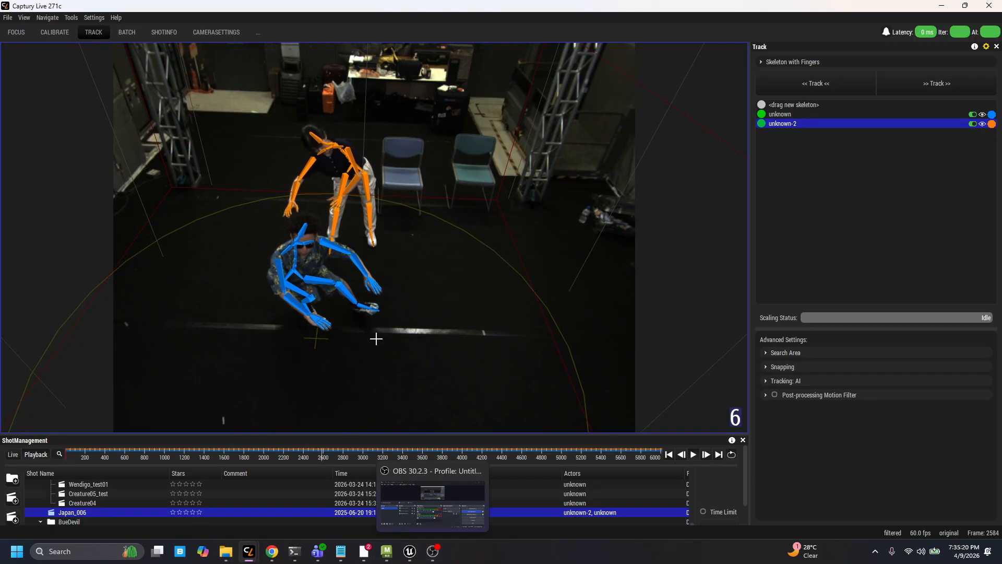
left_click(386, 551)
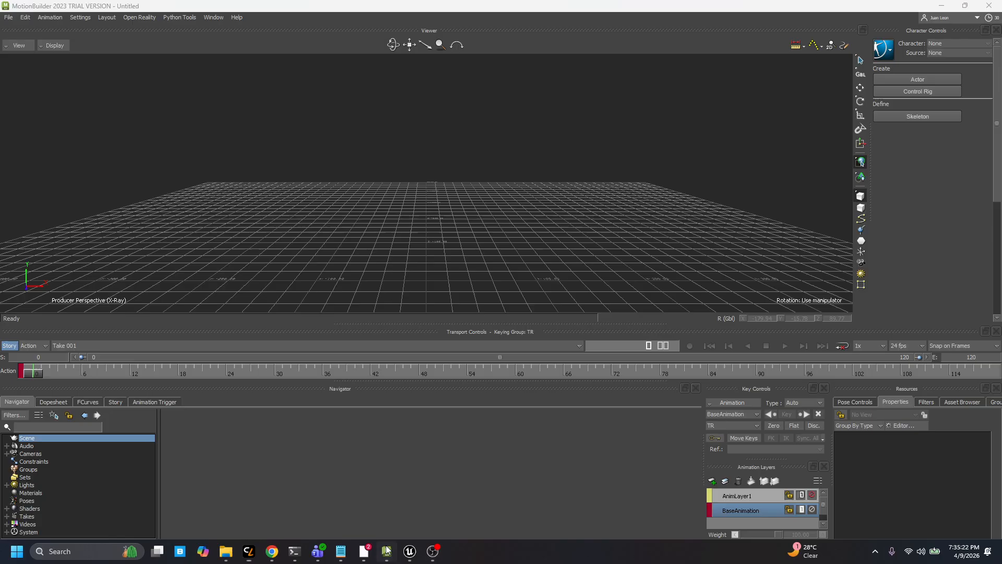
left_click(9, 17)
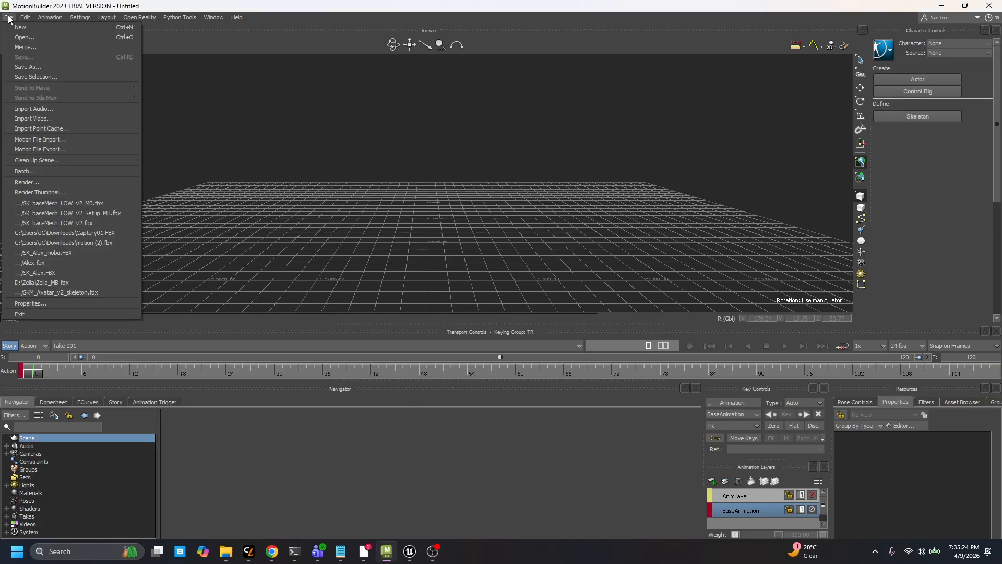
left_click(64, 232)
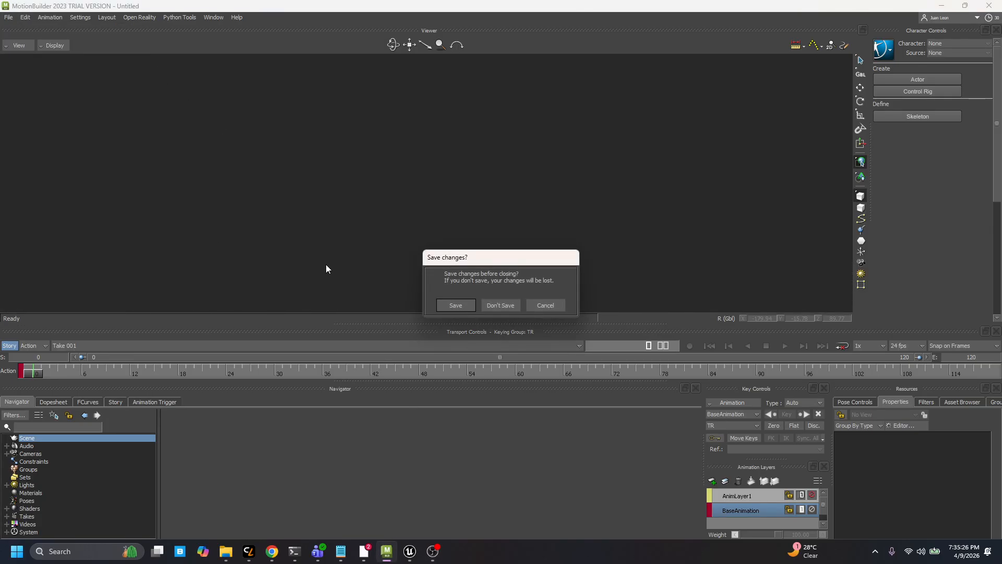
left_click(492, 305)
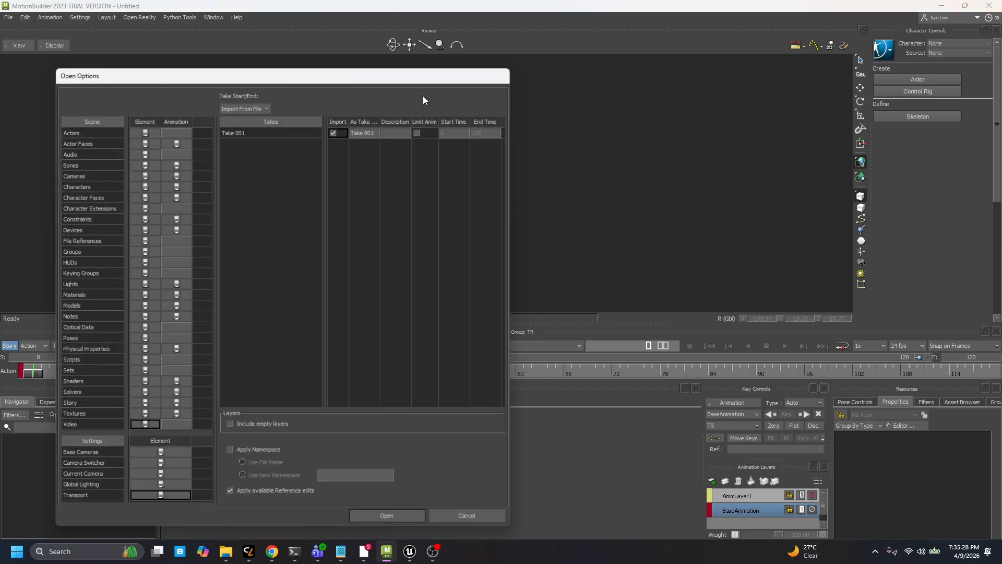
left_click(396, 518)
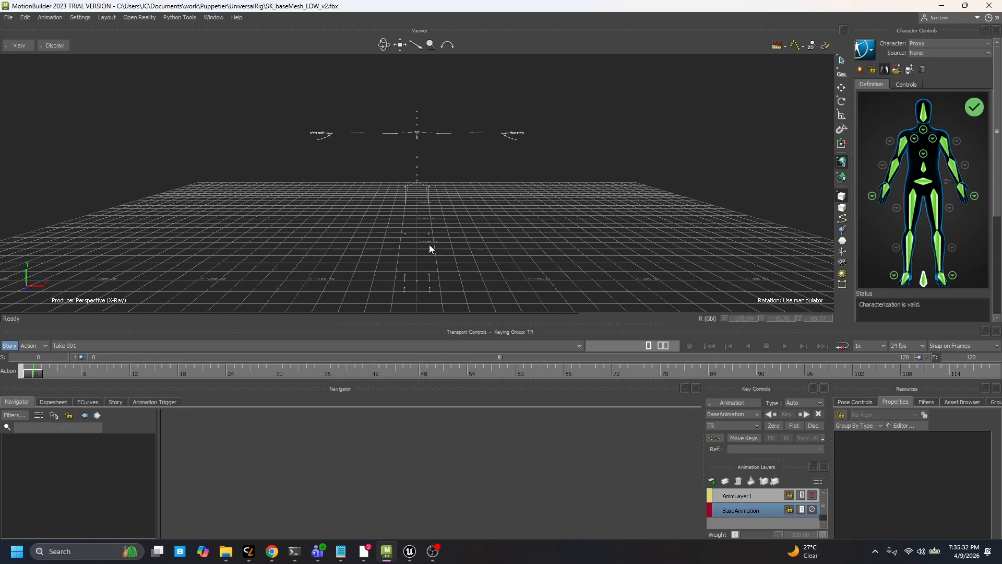
Step: Examine the Proxy character's mesh and its characterization by selecting the RightArm and Head bones
left_click_drag(466, 264, 560, 249, "ctrl+shift")
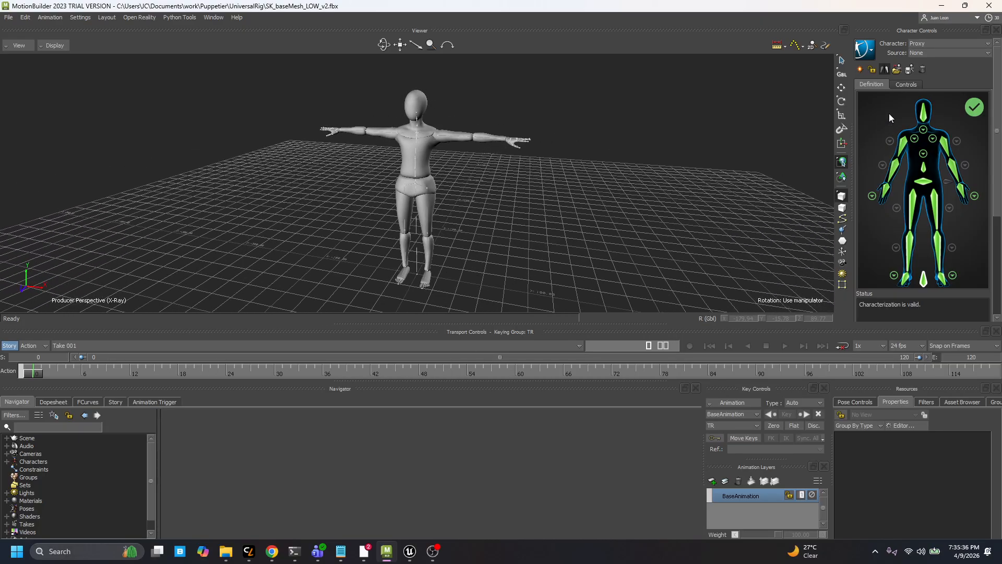
left_click(902, 150)
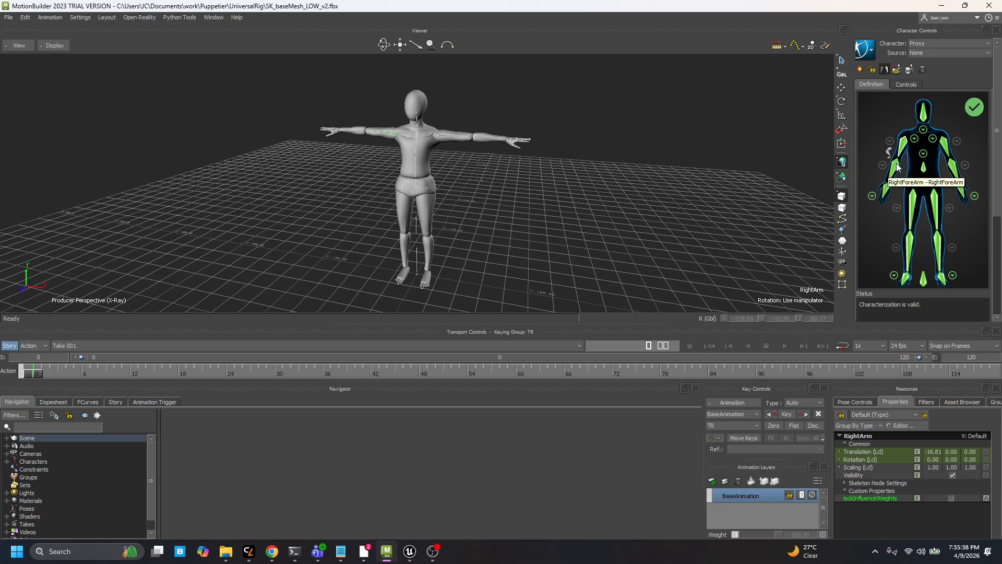
left_click(913, 121)
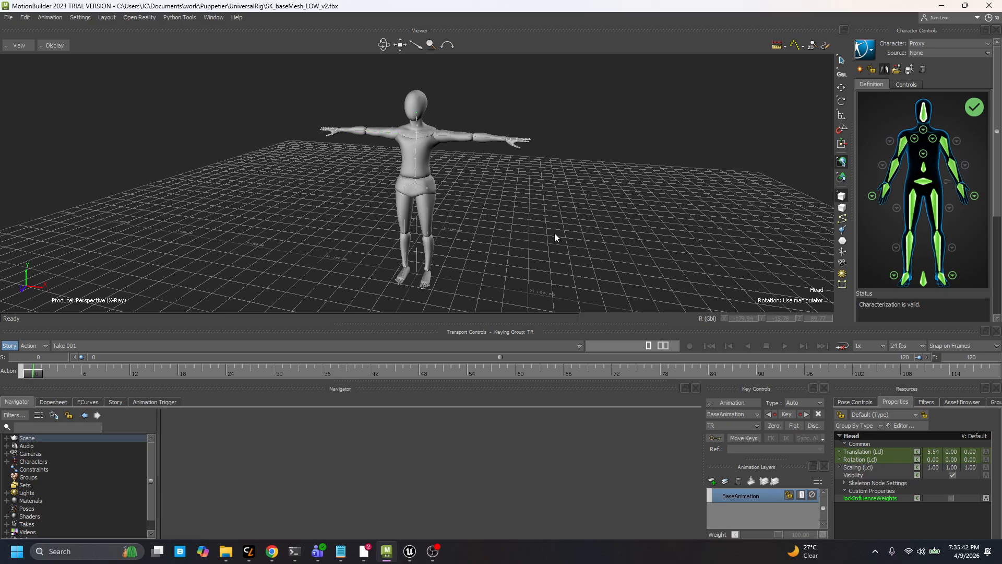
left_click_drag(555, 238, 575, 232, "ctrl+shift")
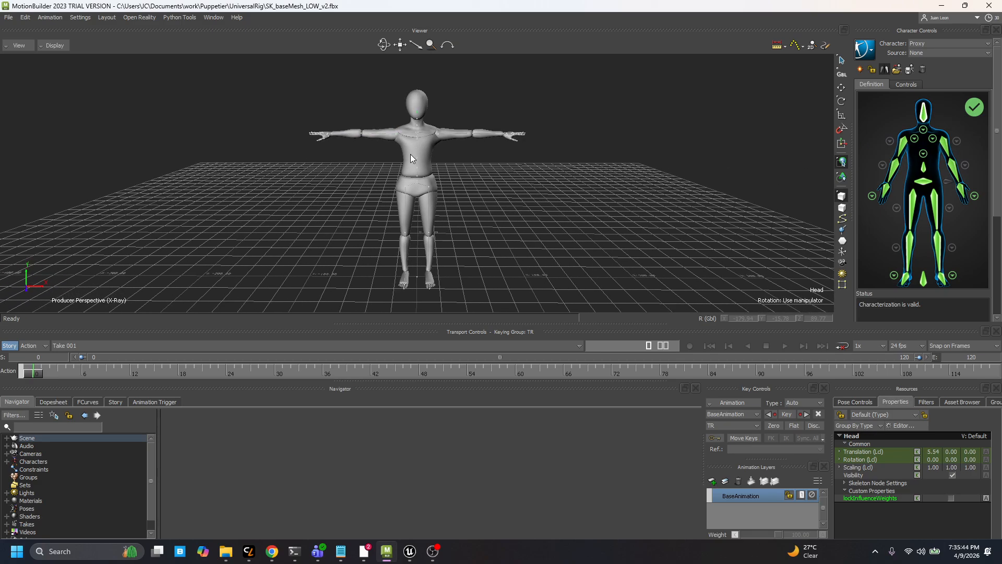
left_click(868, 50)
mouse_move(883, 86)
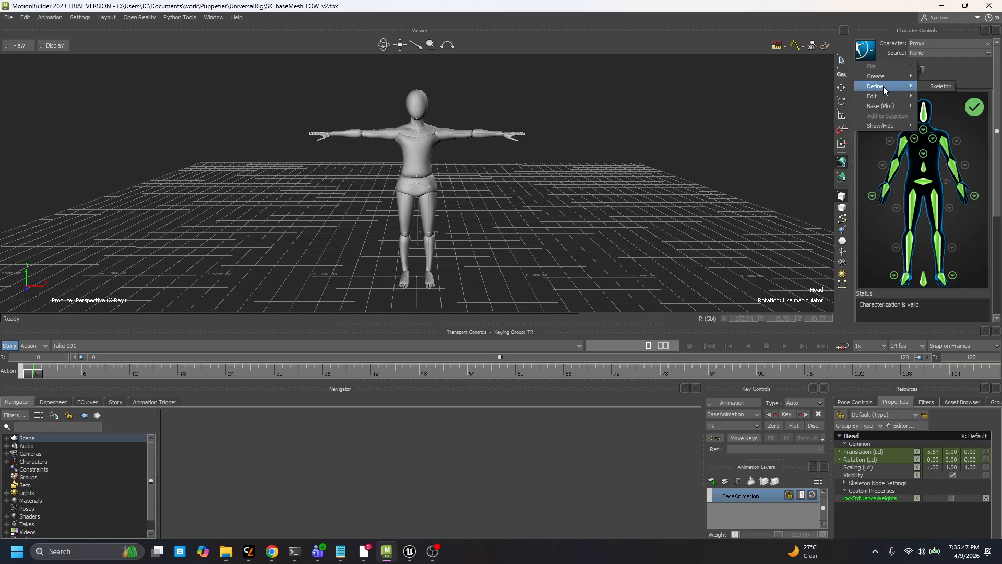
left_click(941, 86)
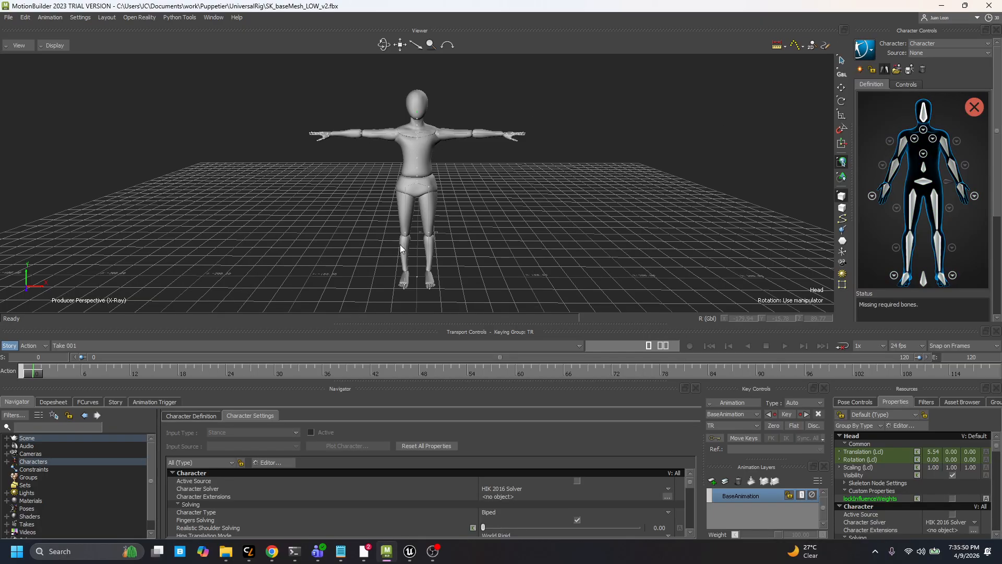
left_click(428, 201)
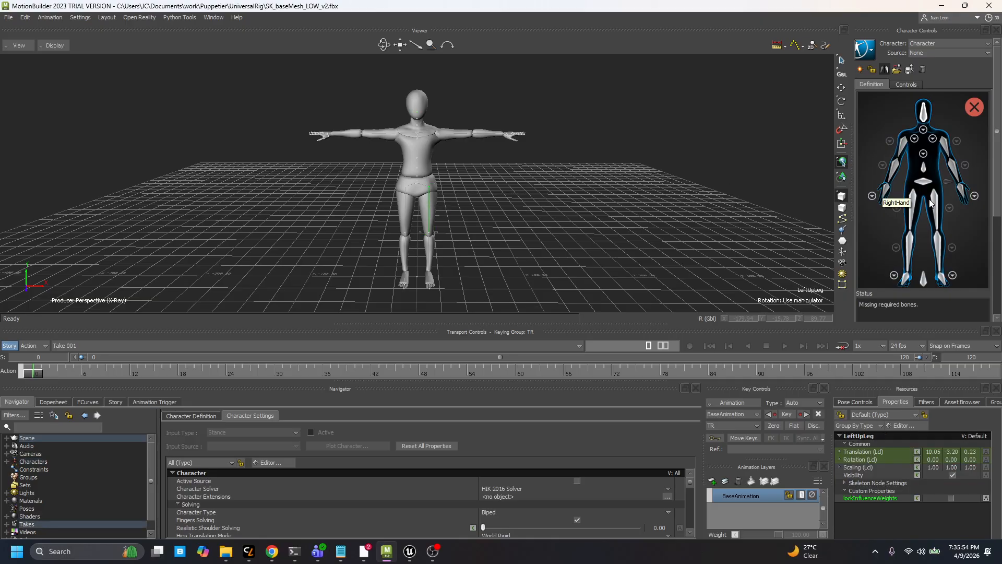
left_click(922, 69)
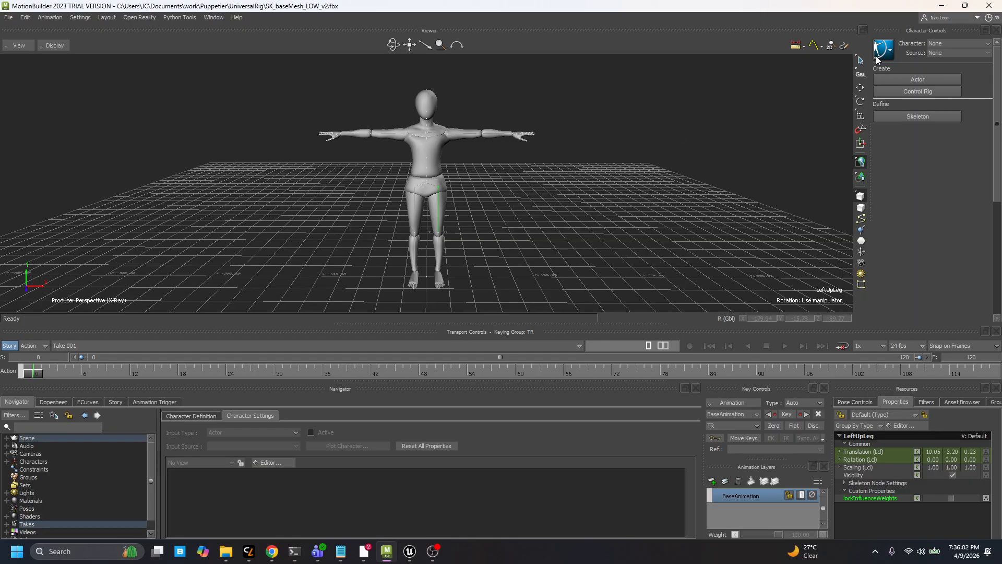
left_click(933, 44)
left_click(939, 59)
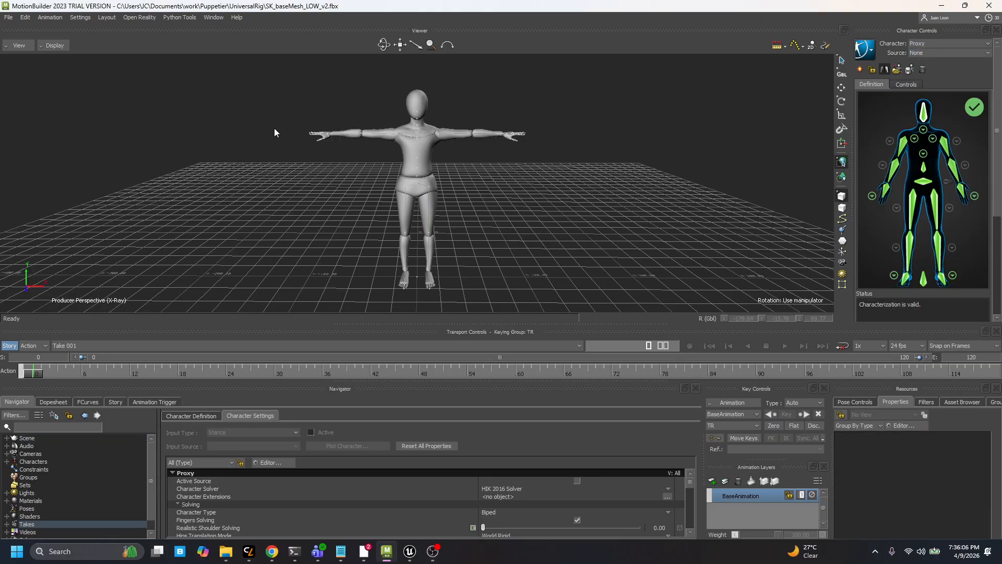
Step: Merge SK_baseMesh_LOW_v2 into the scene as a second copy, applying a namespace based on the file name
left_click(9, 17)
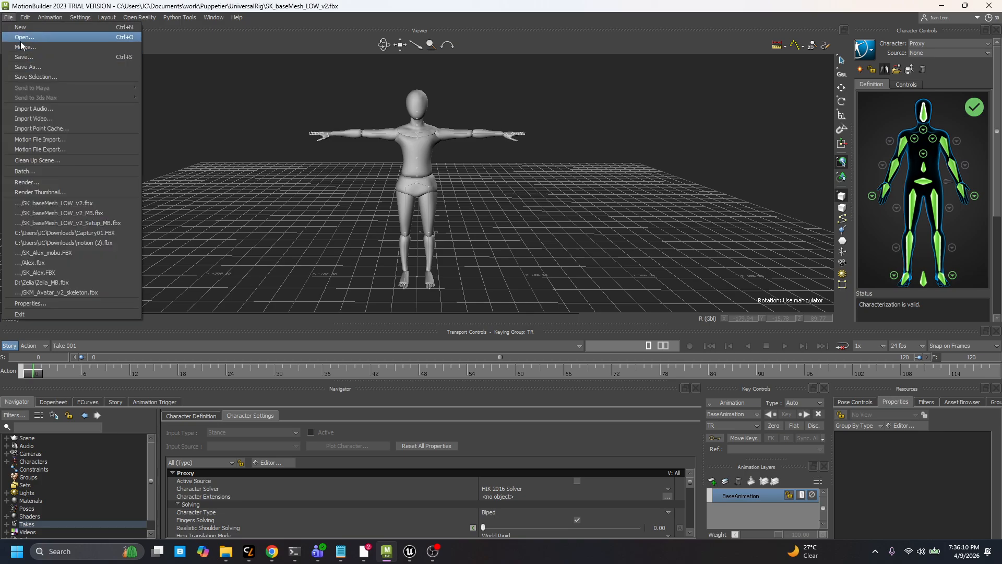
left_click(23, 38)
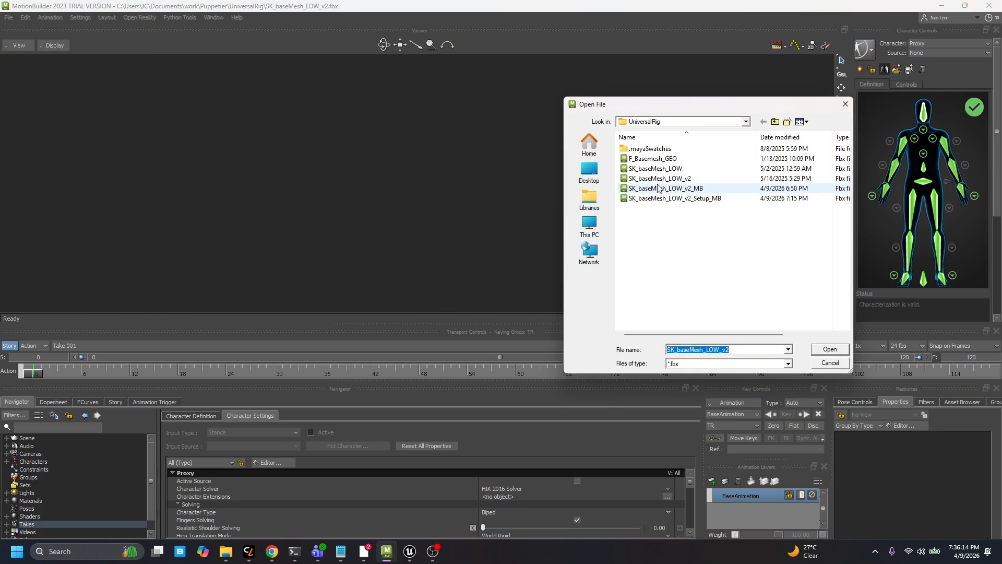
double_click(656, 185)
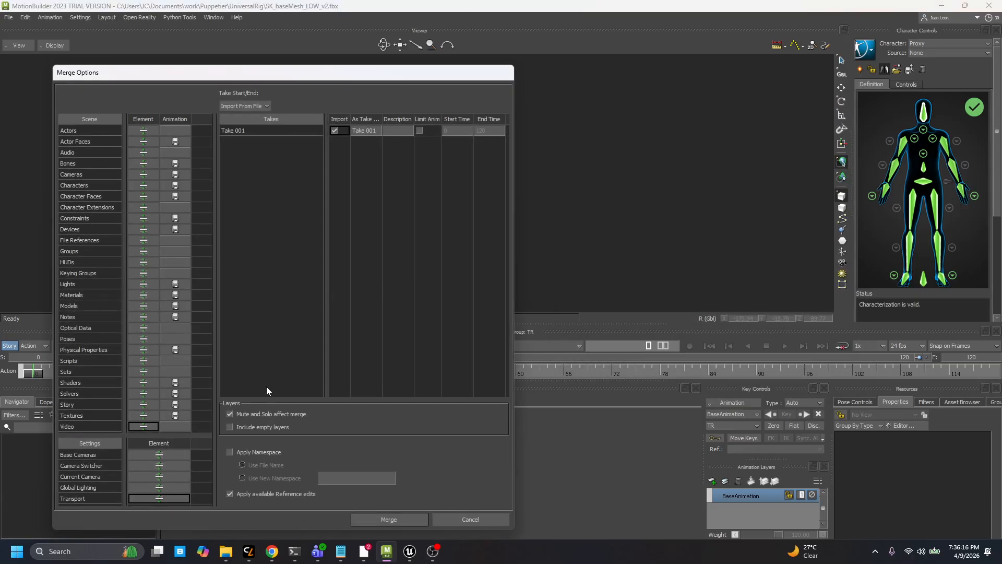
left_click(230, 452)
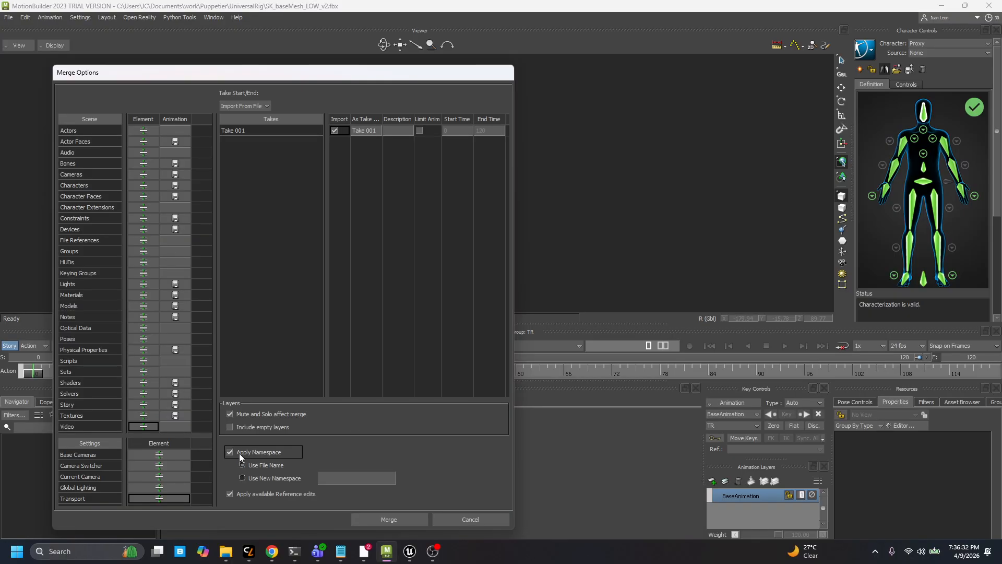
left_click(372, 520)
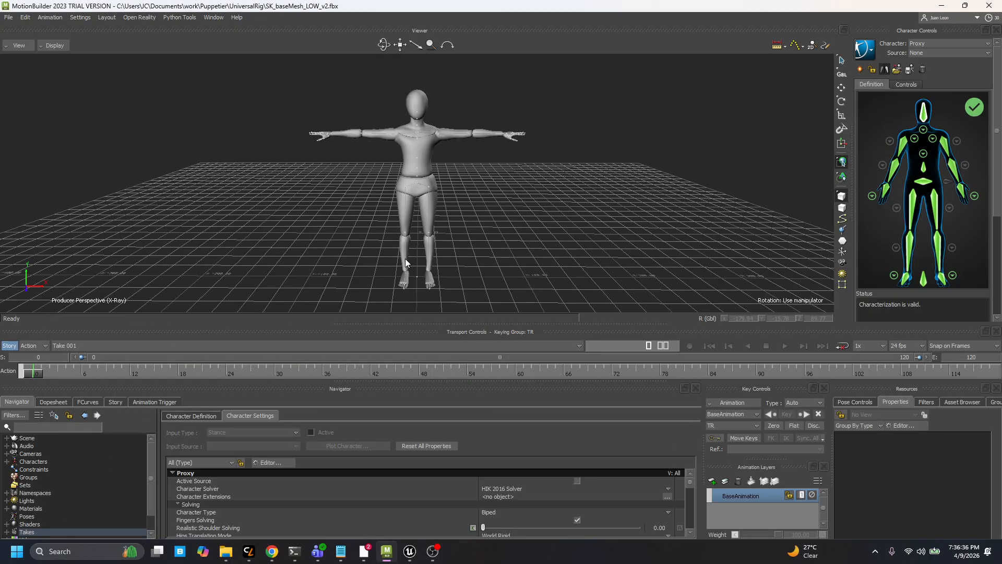
Step: Examine the scene hierarchy of the original and the namespaced base mesh, including their BODY and GEO branches
left_click(7, 438)
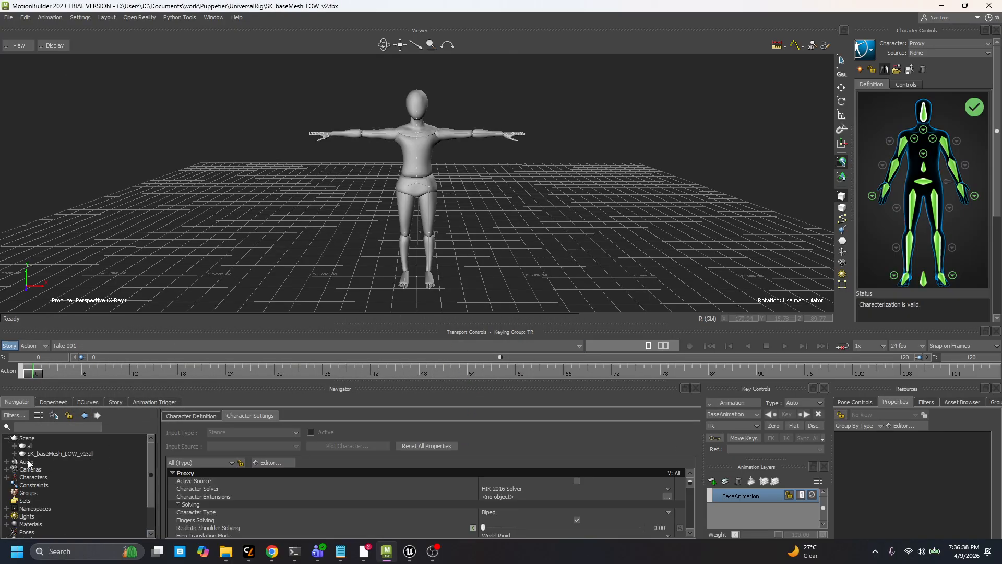
left_click(30, 446)
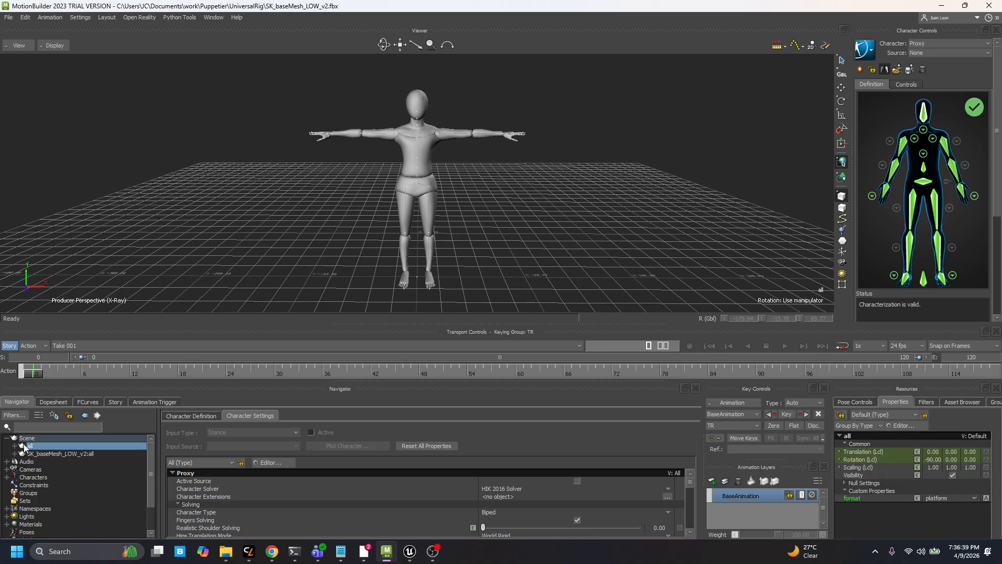
left_click(58, 455)
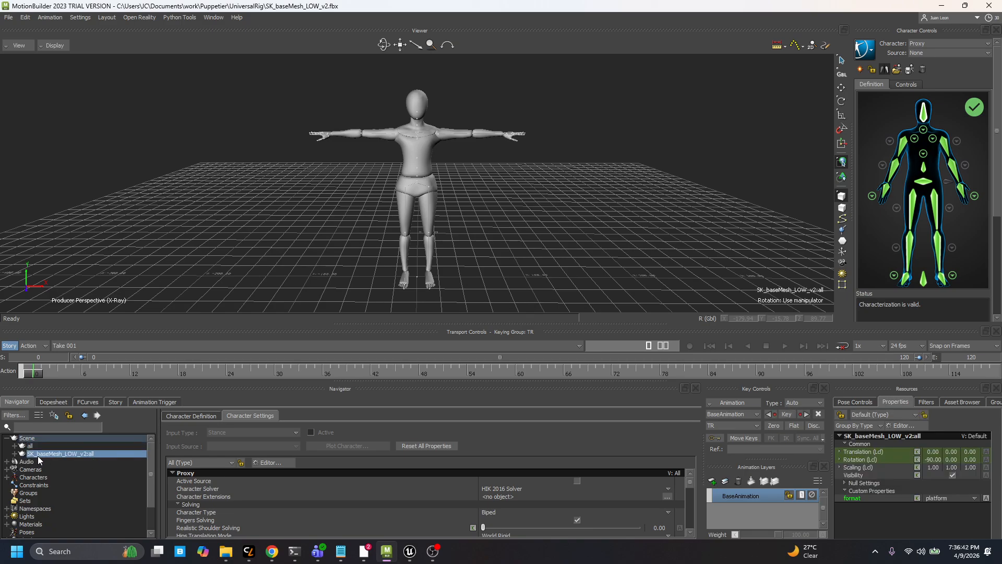
left_click(14, 454)
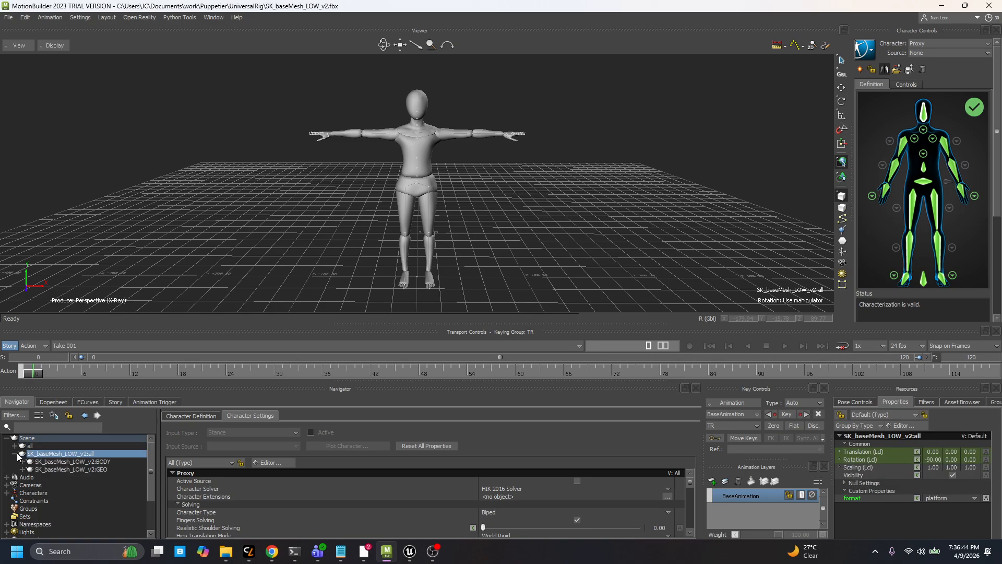
left_click(15, 446)
left_click(52, 452)
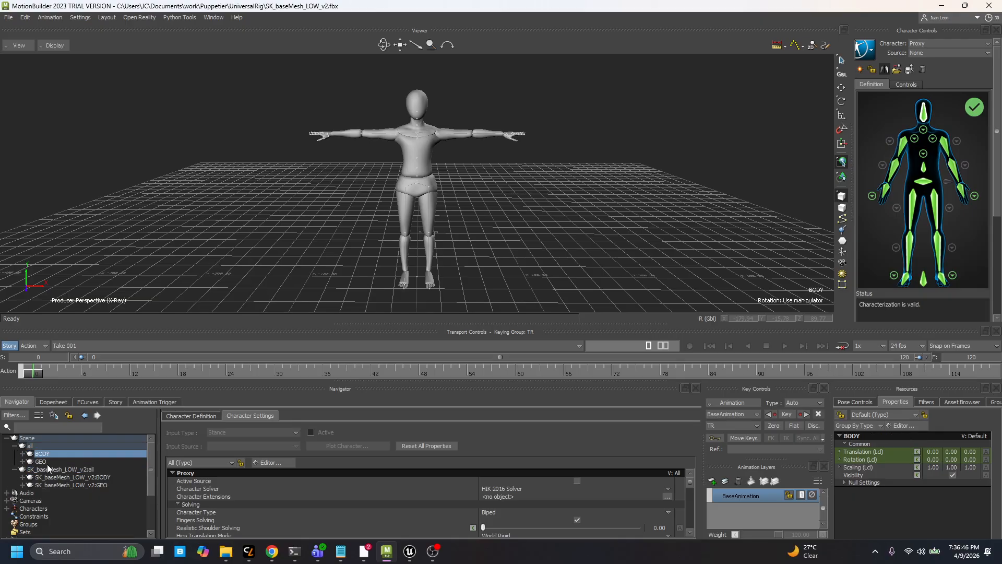
left_click(45, 463)
left_click(23, 477)
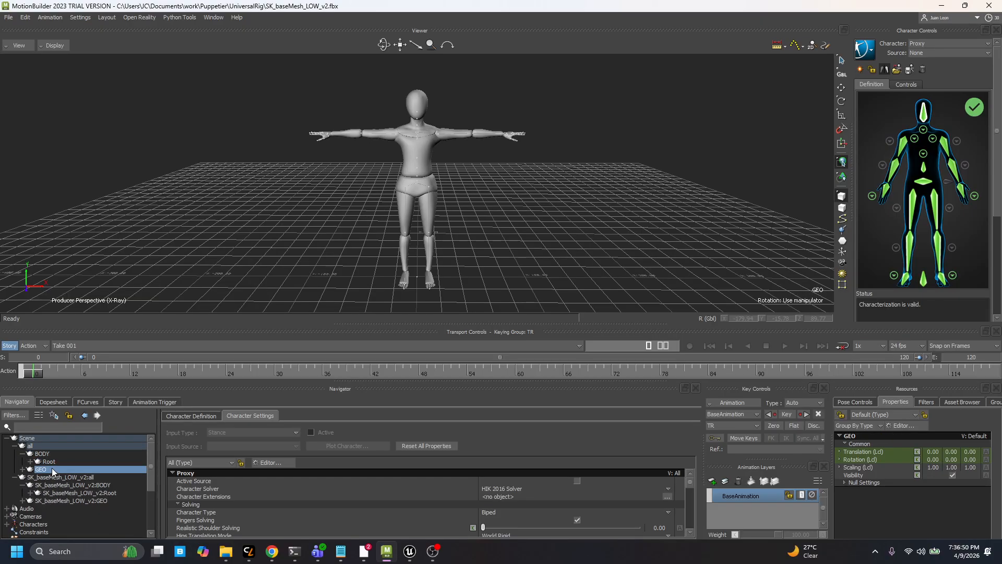
left_click(22, 453)
left_click(7, 438)
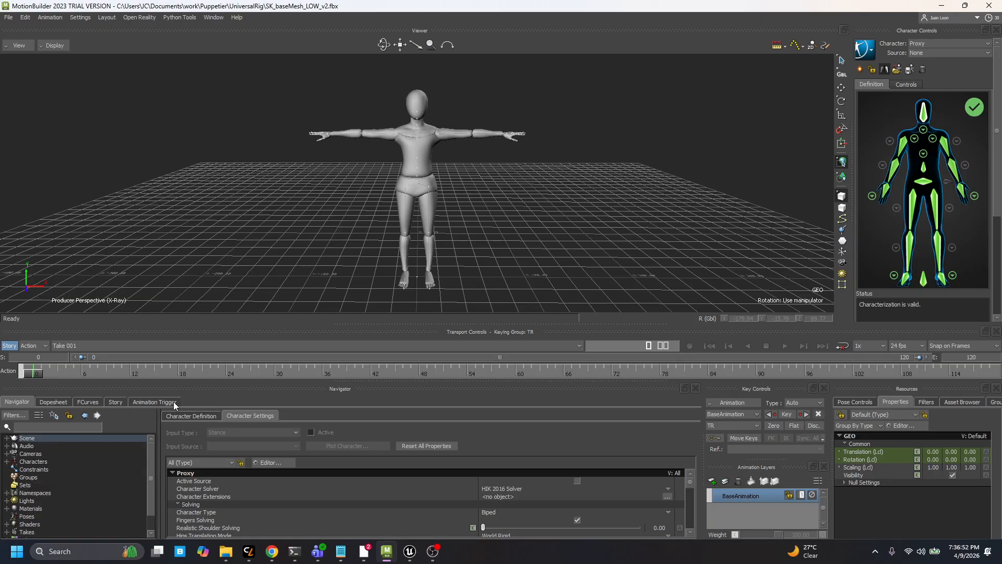
Step: Lock the characterization of Proxy and SK_baseMesh_LOW_v2:Proxy, defining both characters as Biped
left_click(874, 68)
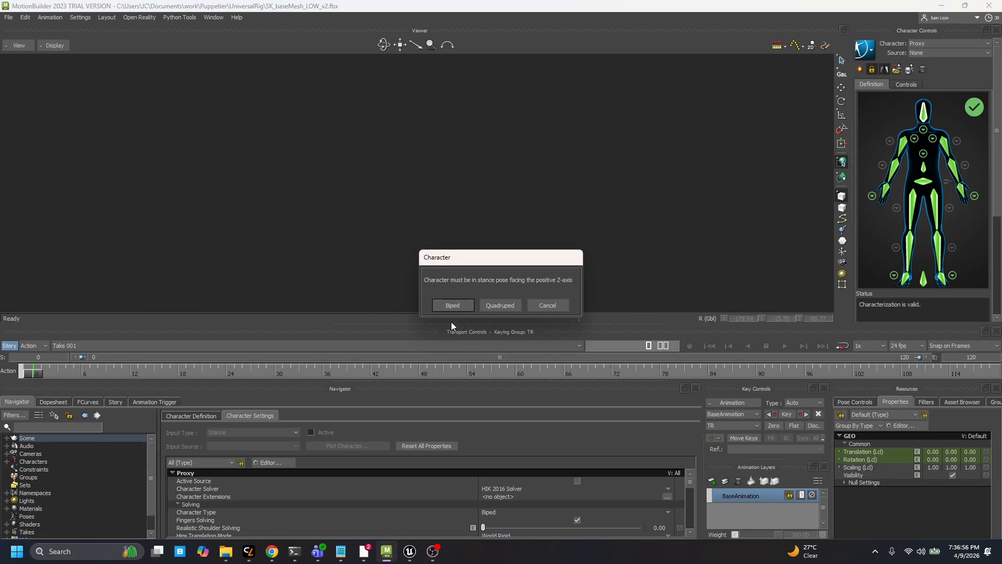
left_click(451, 301)
left_click(942, 43)
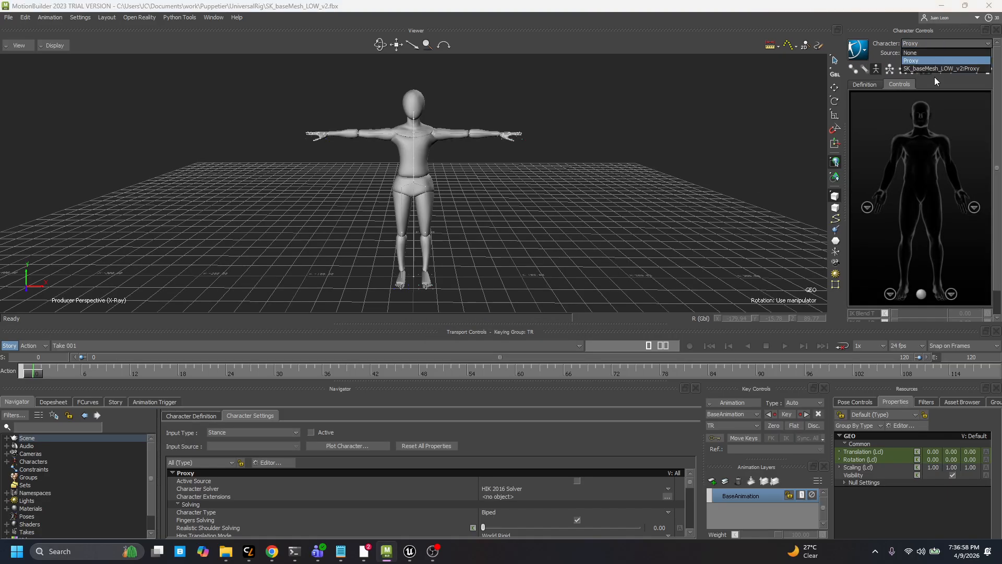
left_click(935, 69)
left_click(877, 85)
left_click(872, 70)
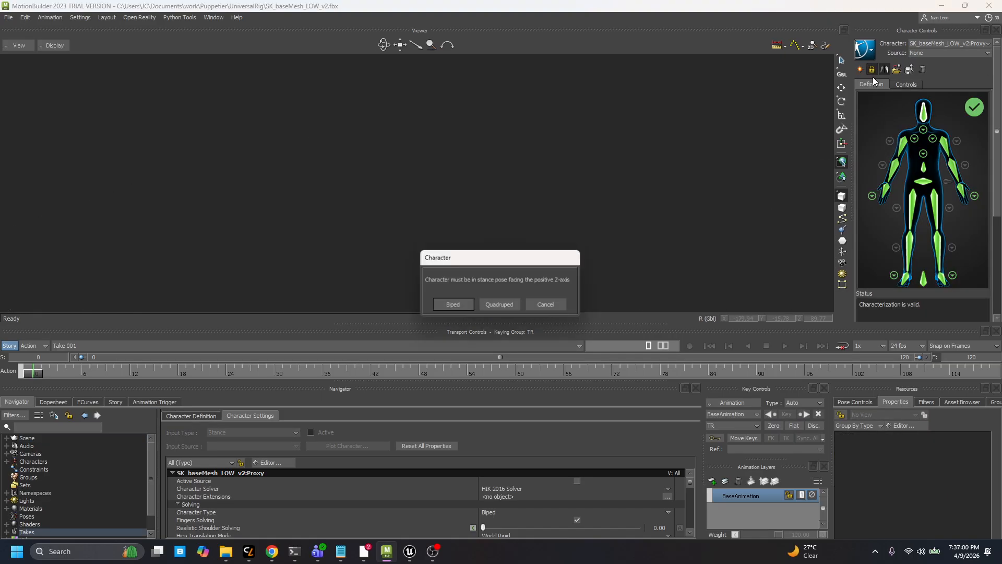
left_click(453, 305)
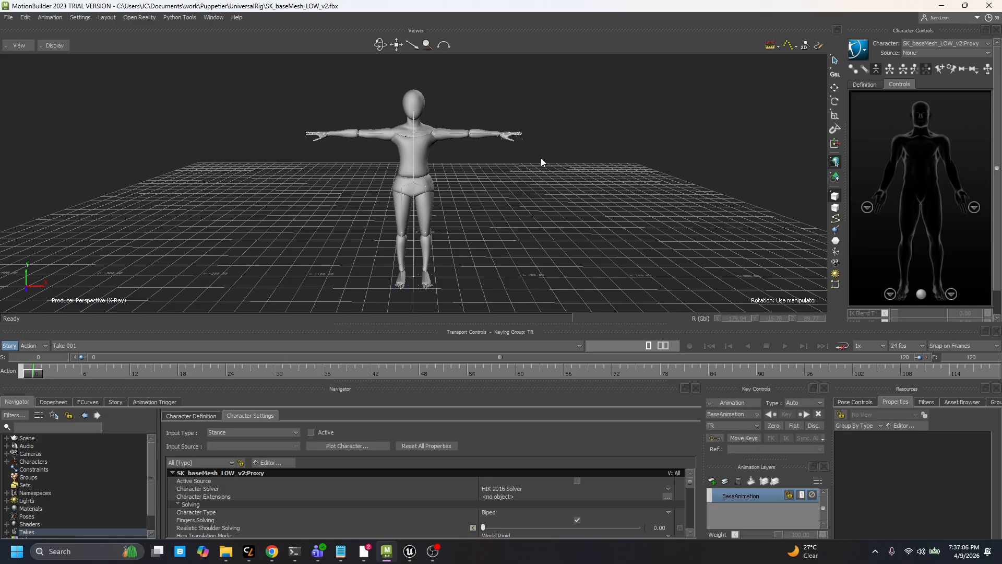
Step: Add a Captury device from the device templates to the scene and reveal it in the scene's device list
left_click(959, 401)
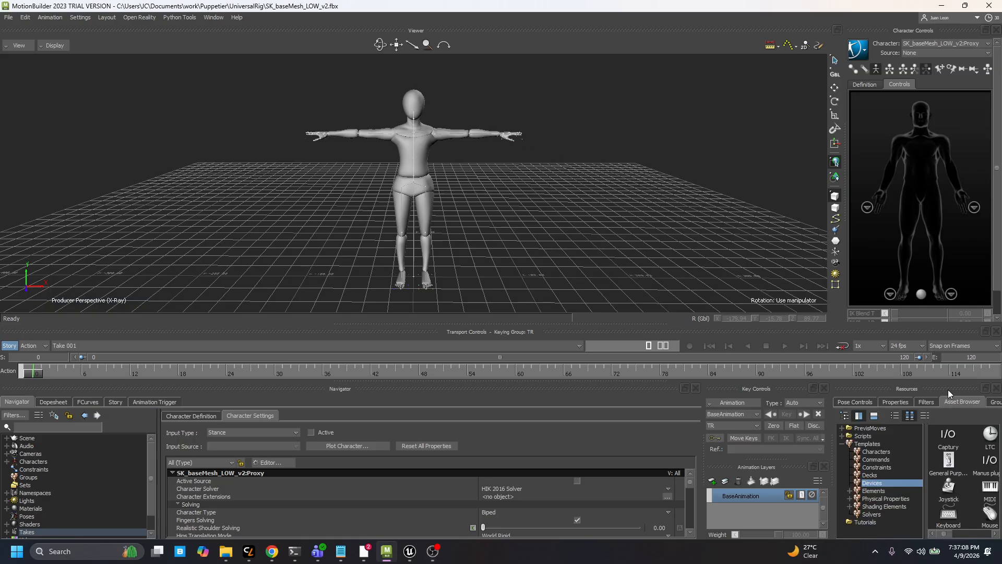
left_click_drag(832, 439, 620, 432)
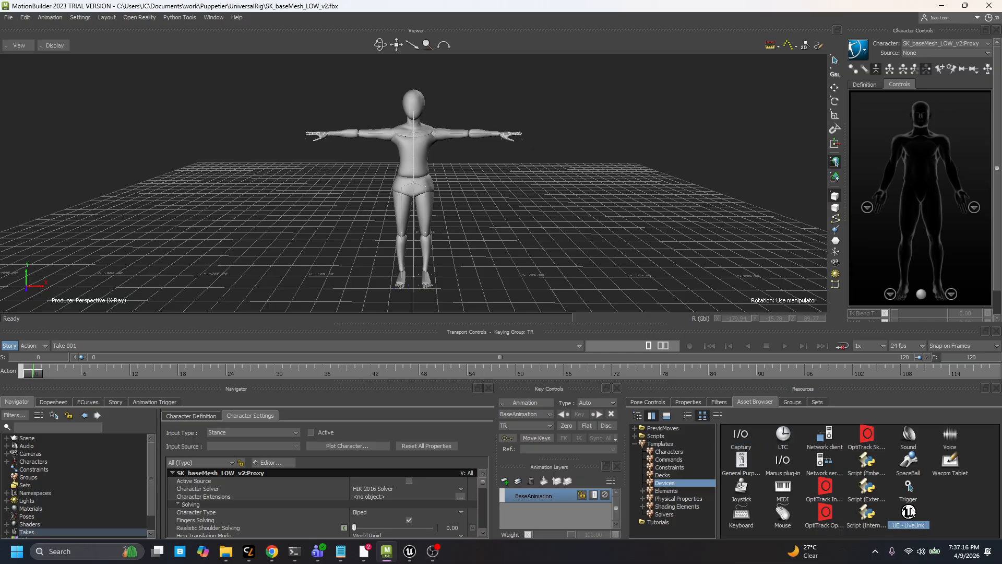
left_click(748, 440)
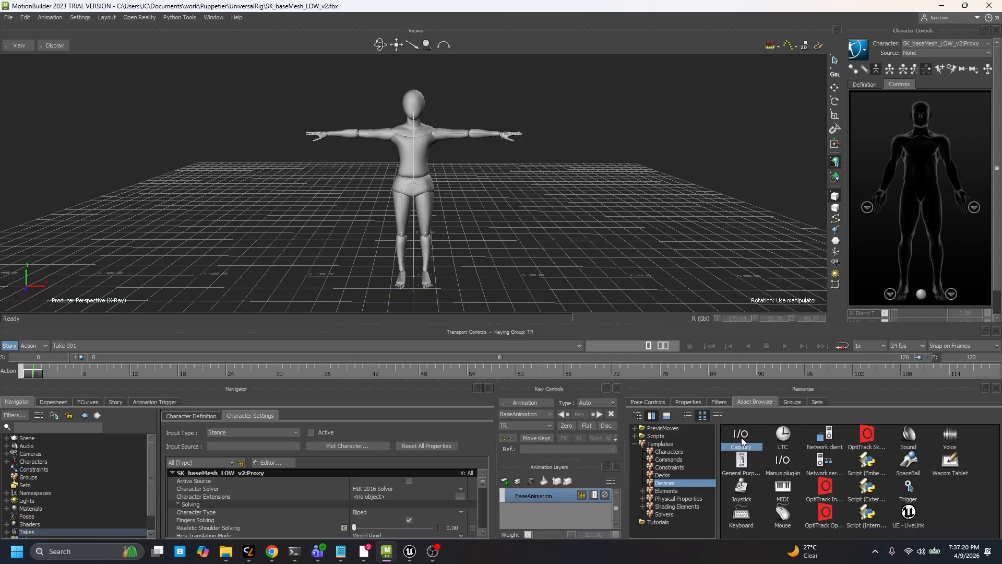
left_click_drag(743, 441, 551, 243)
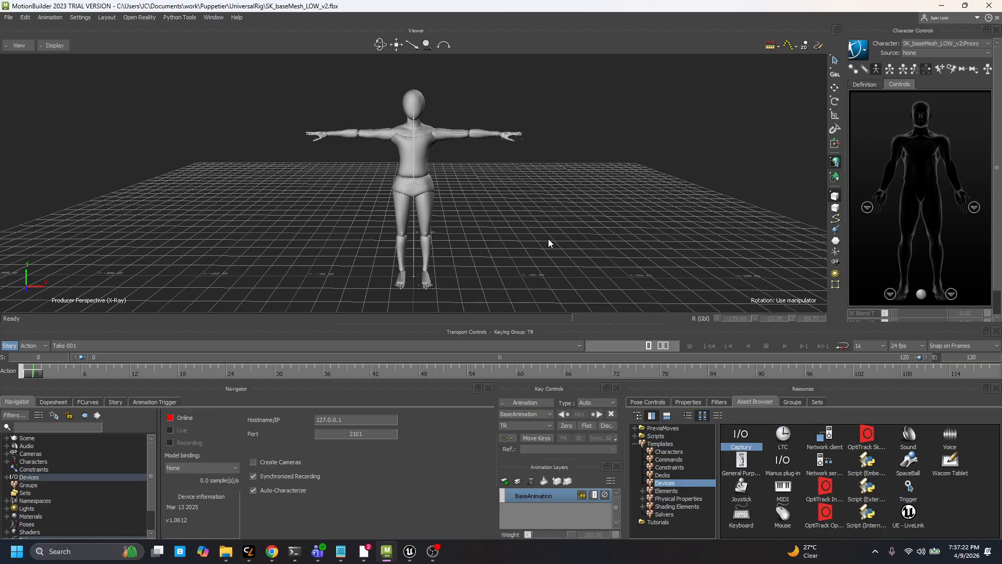
left_click_drag(495, 472, 666, 464)
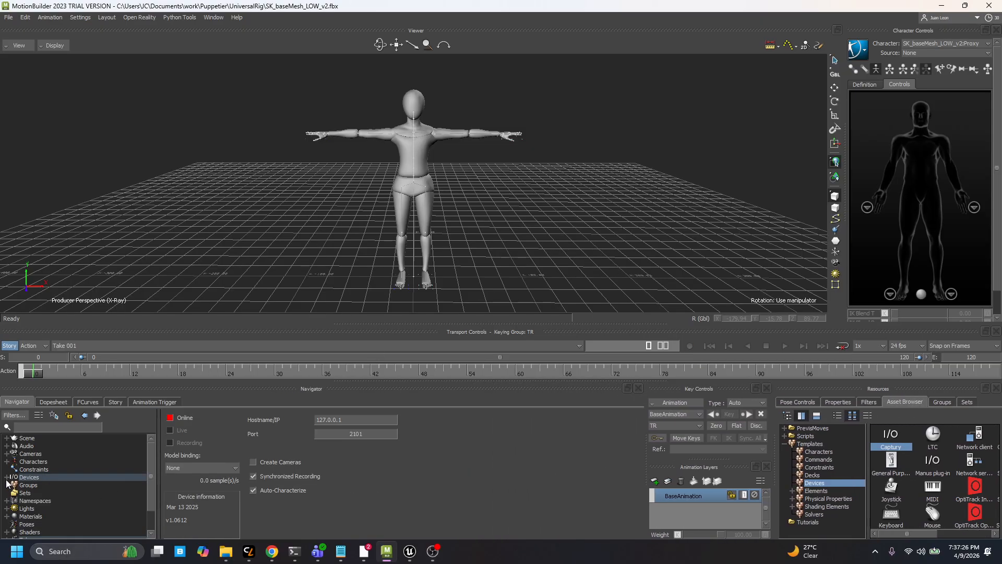
left_click(7, 478)
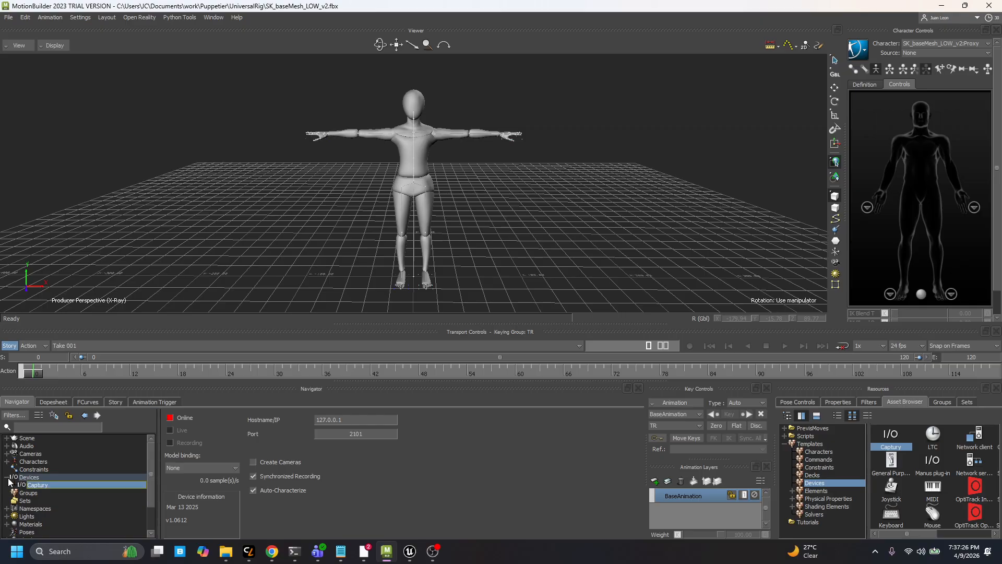
Step: Set the Captury device's Hostname/IP to 192.168.100.128 and disable Auto-Characterize
double_click(340, 420)
left_click_drag(353, 420, 257, 419)
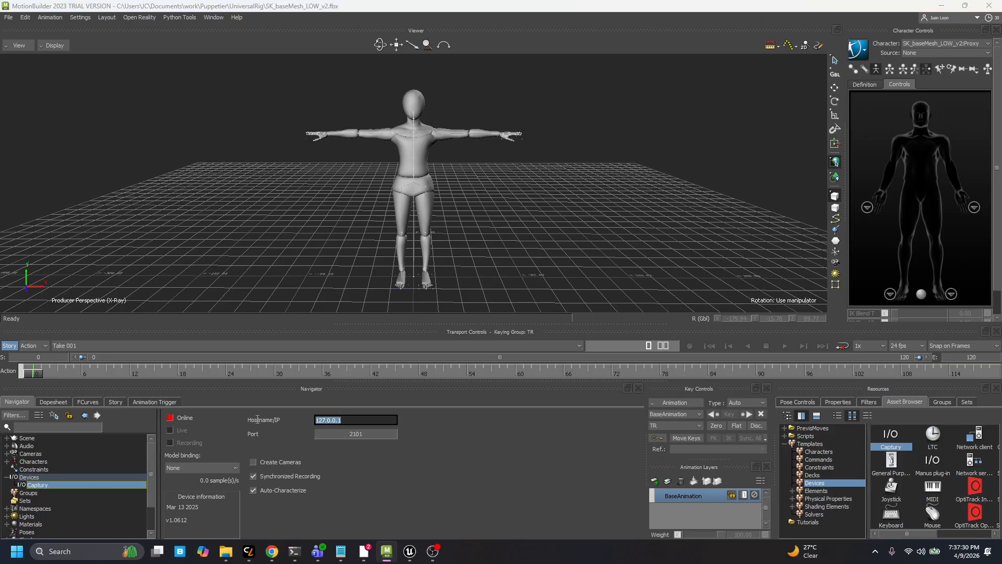
type("192.168.100.128")
key("Return")
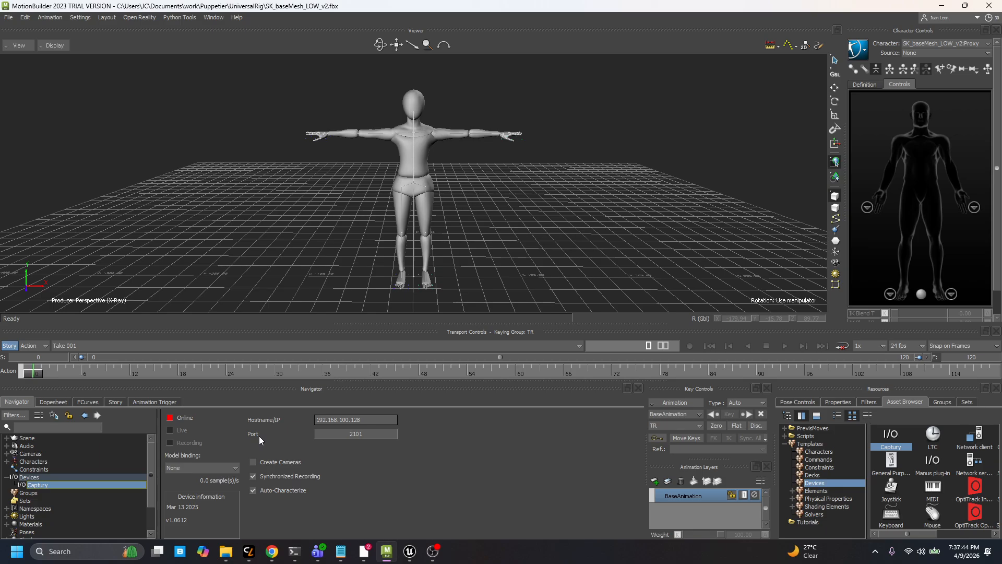
left_click_drag(278, 407, 531, 477)
left_click_drag(337, 412, 371, 418)
mouse_move(371, 418)
left_mouse_down()
mouse_move(276, 458)
mouse_move(330, 426)
mouse_move(367, 423)
left_mouse_up()
left_click(252, 490)
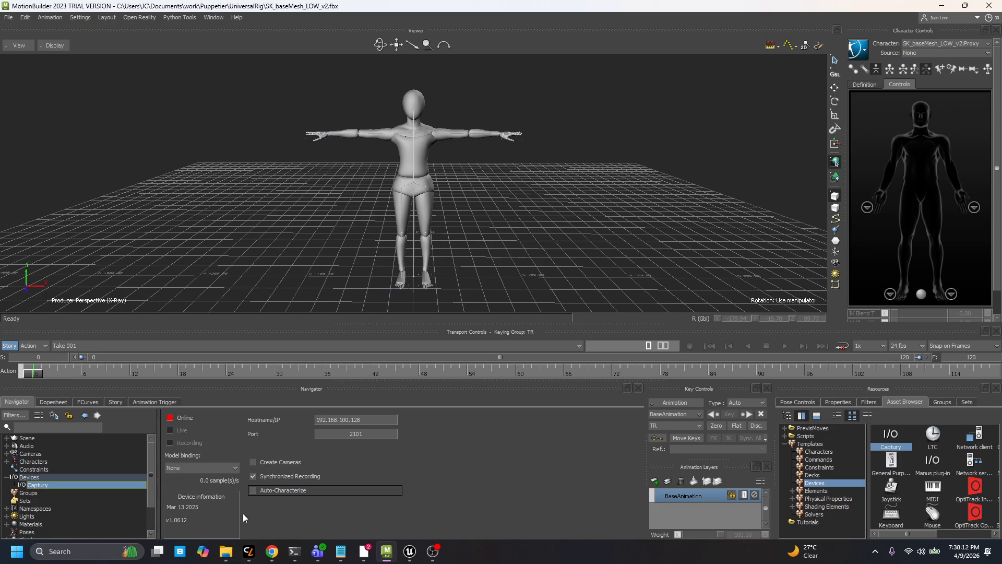
Step: Bring the Captury device online and create a new model binding for its streamed skeletons
left_click(170, 417)
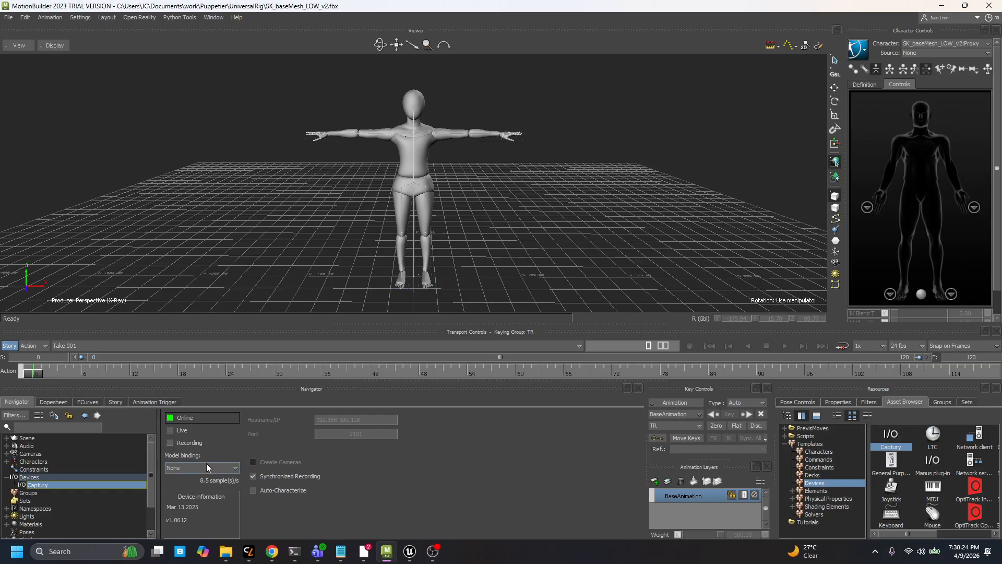
left_click(225, 468)
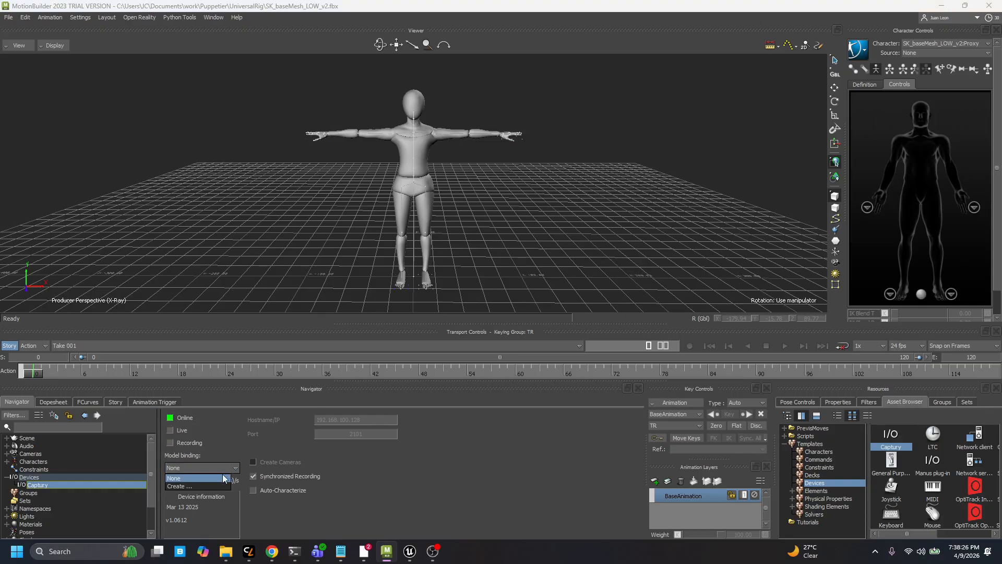
left_click(181, 485)
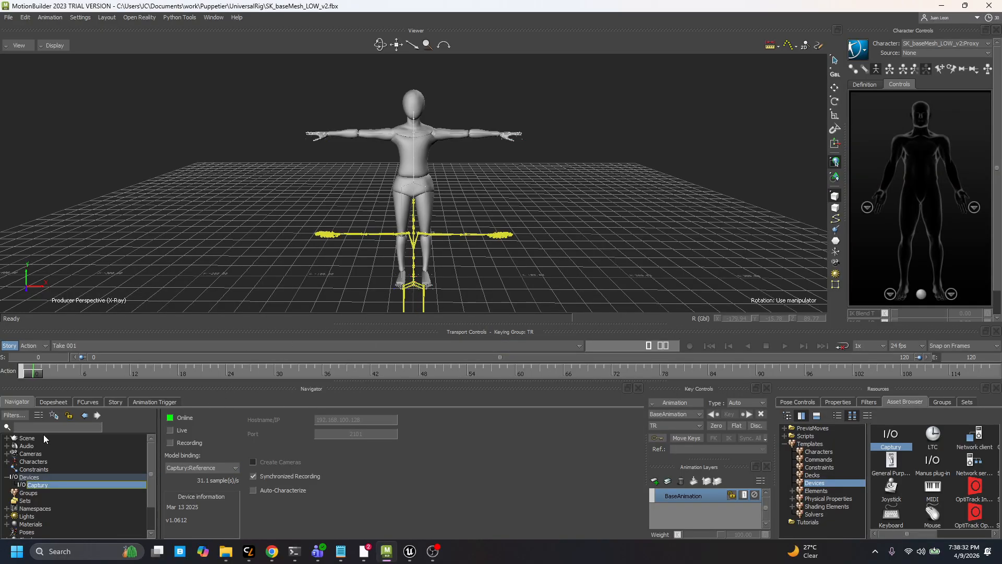
Step: Expand the scene hierarchy and preview the streamed motion by briefly enabling the Captury device's Live mode
left_click(7, 438)
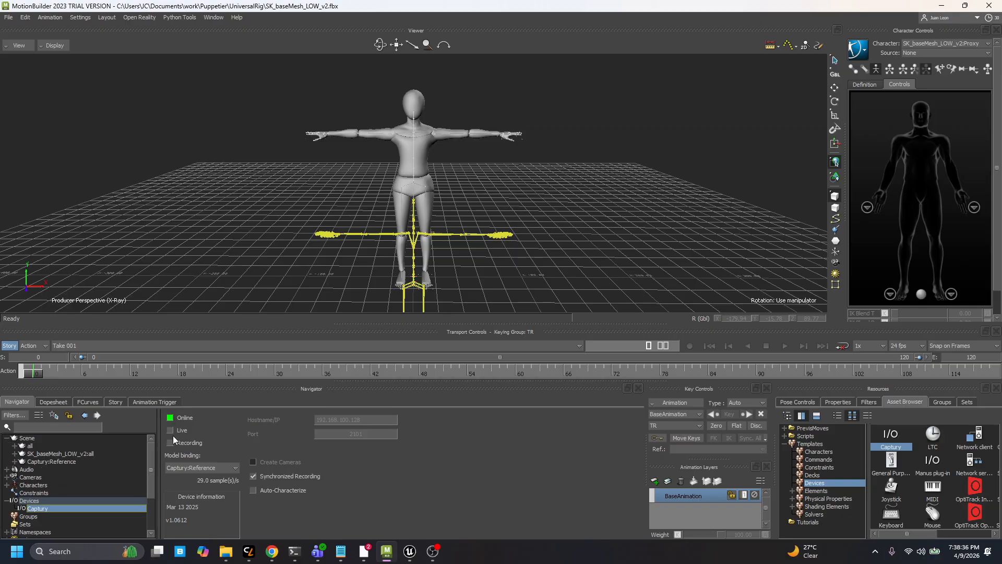
left_click(170, 431)
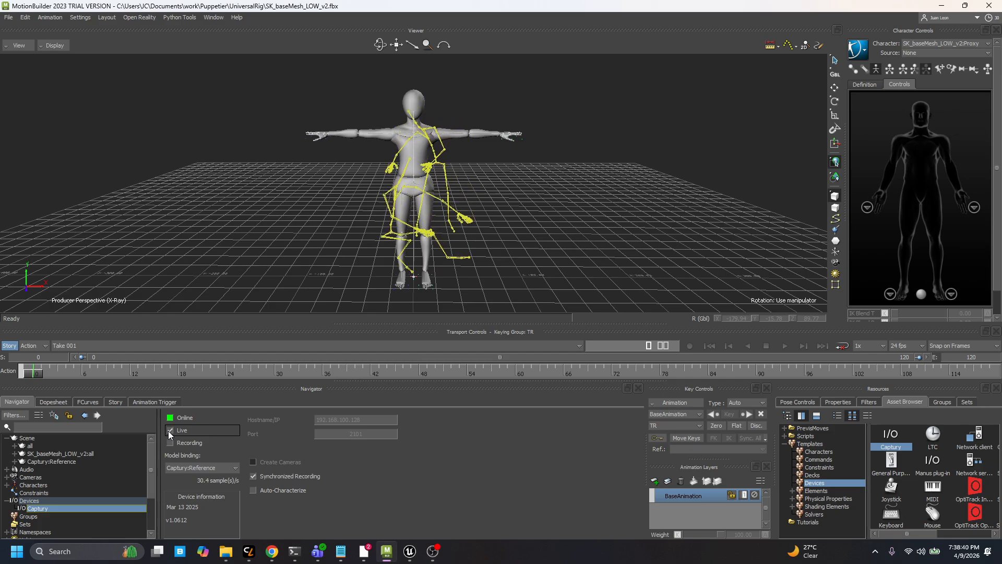
left_click(171, 430)
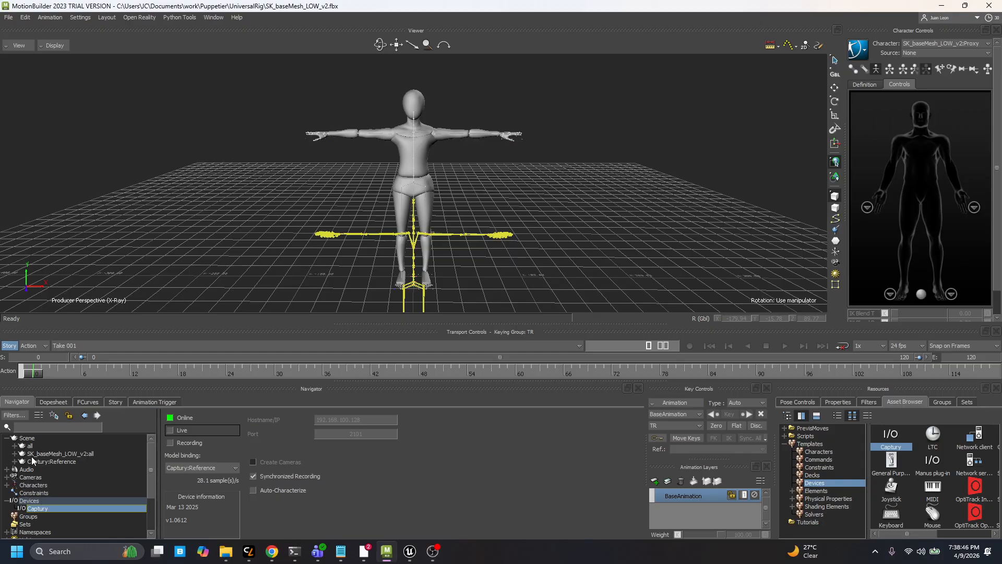
Step: Set the Y translation of both streamed skeletons' hips, unknown-2:Hips and unknown:Hips, to 81.34 to align them with the base meshes
left_click(14, 461)
left_click(22, 477)
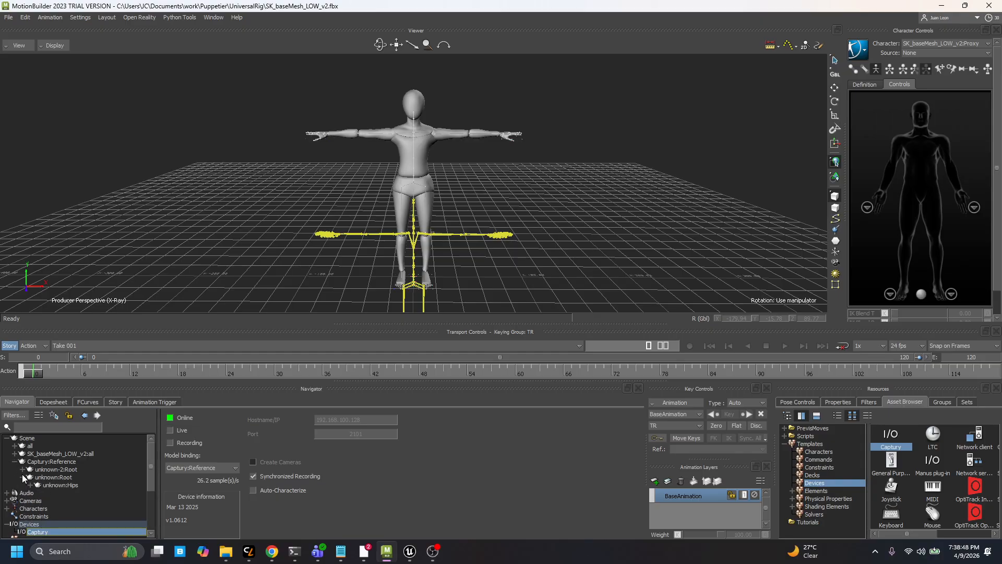
left_click(22, 469)
left_click(66, 477)
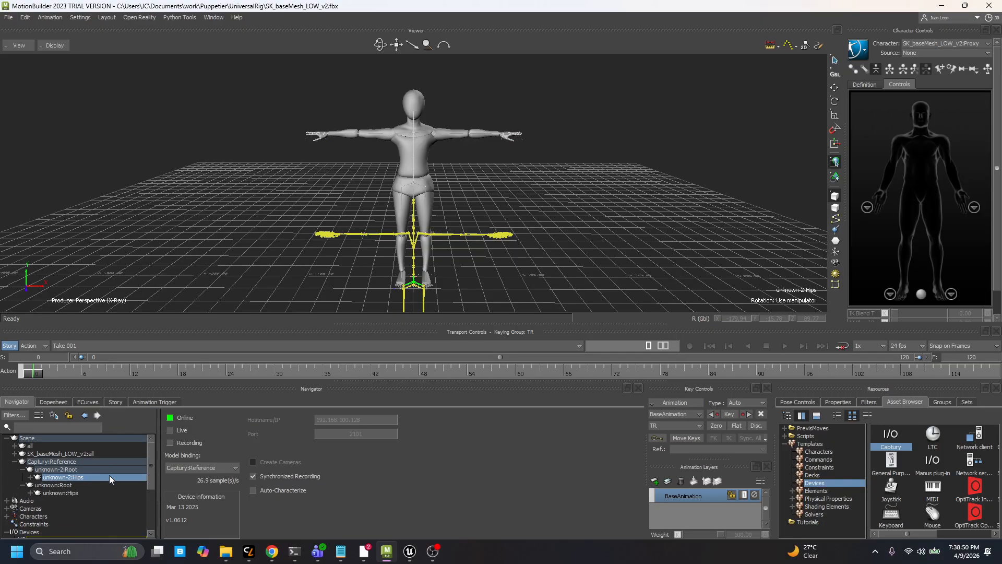
left_click(74, 492, "ctrl")
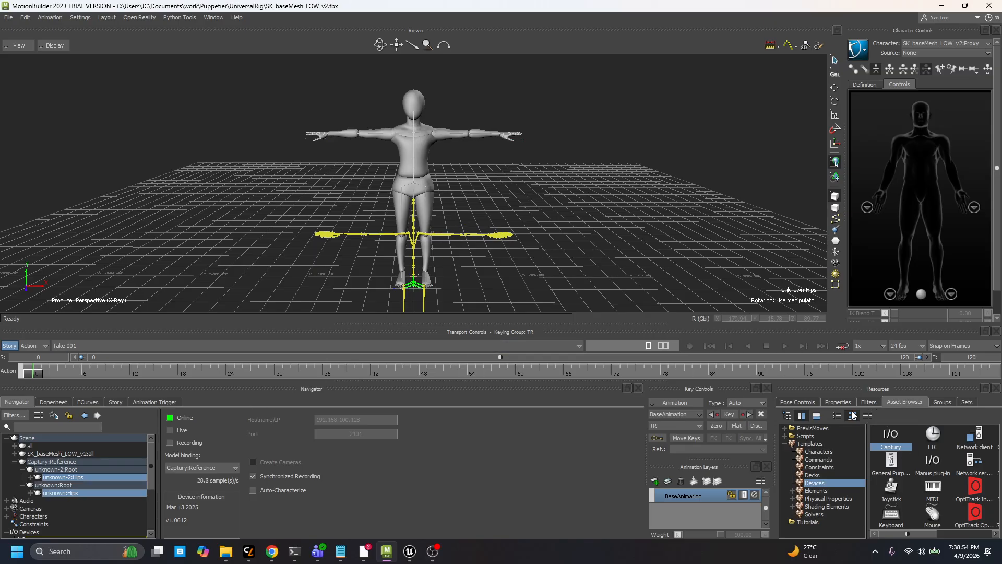
left_click(841, 404)
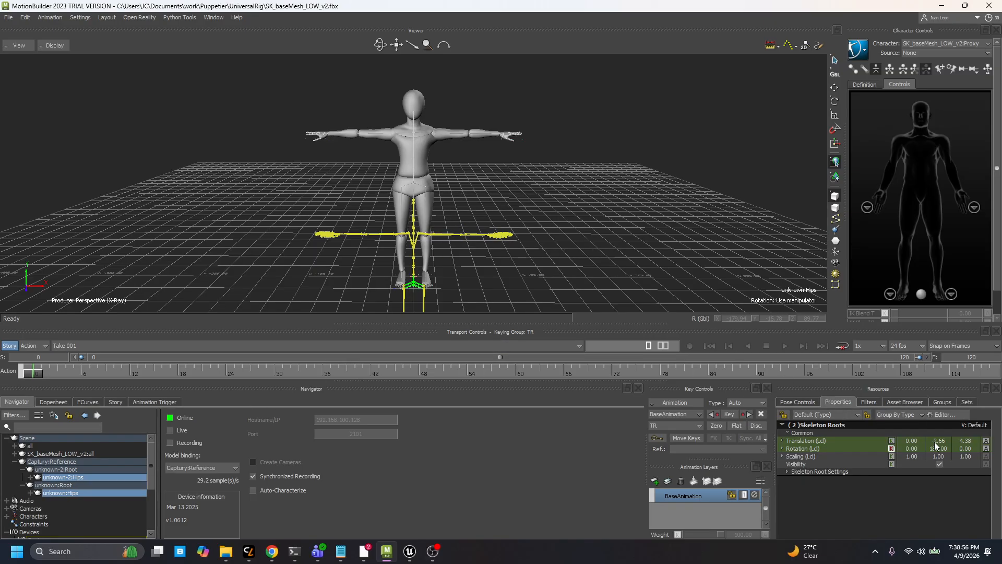
left_click_drag(942, 442, 966, 442)
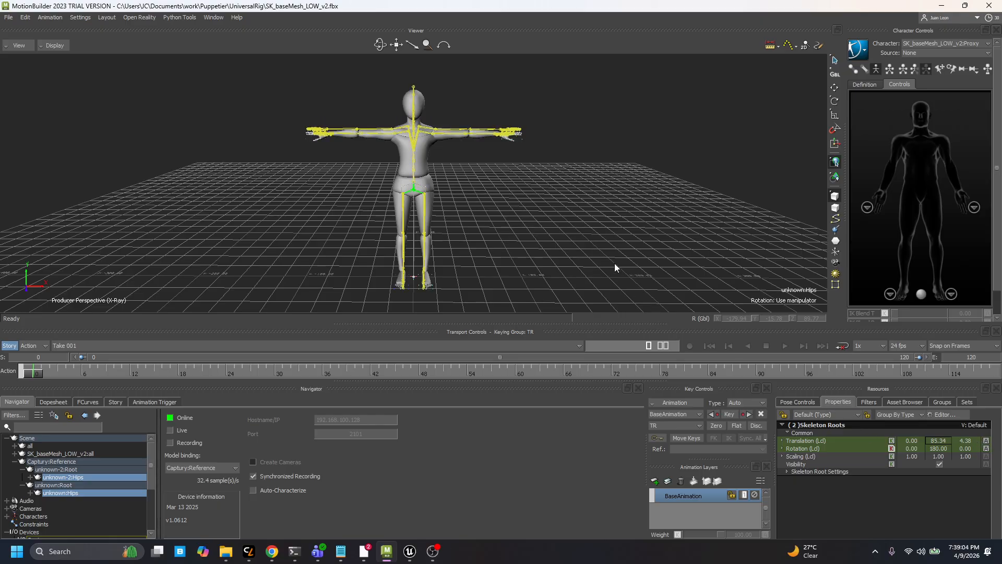
left_click_drag(615, 263, 489, 214, "alt")
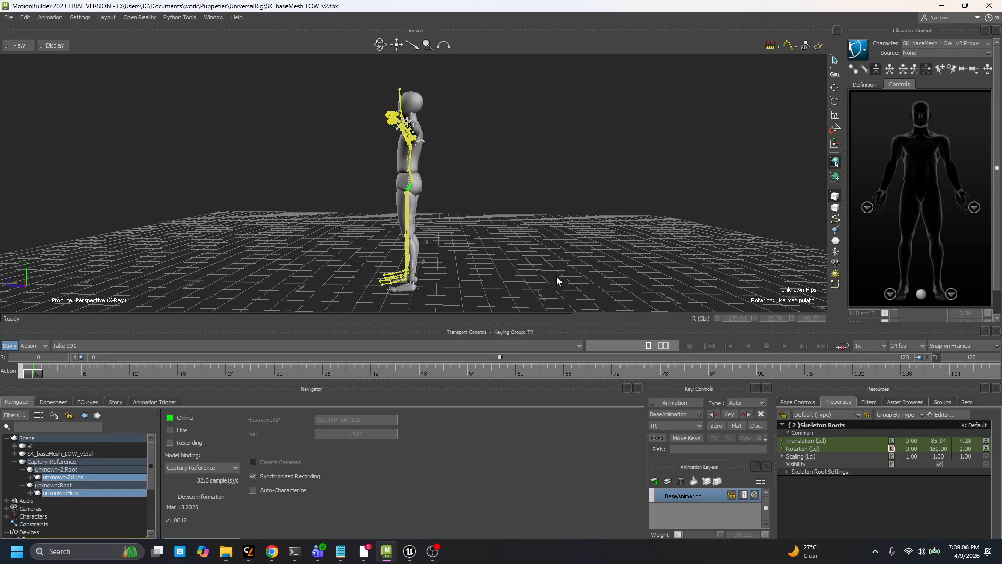
left_click_drag(940, 443, 936, 442)
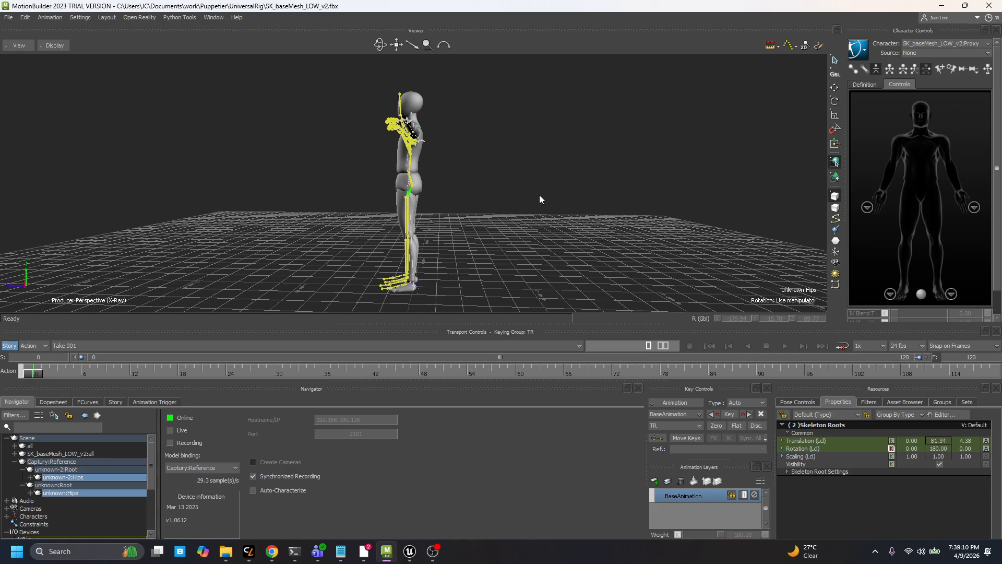
left_click_drag(494, 181, 585, 197, "alt")
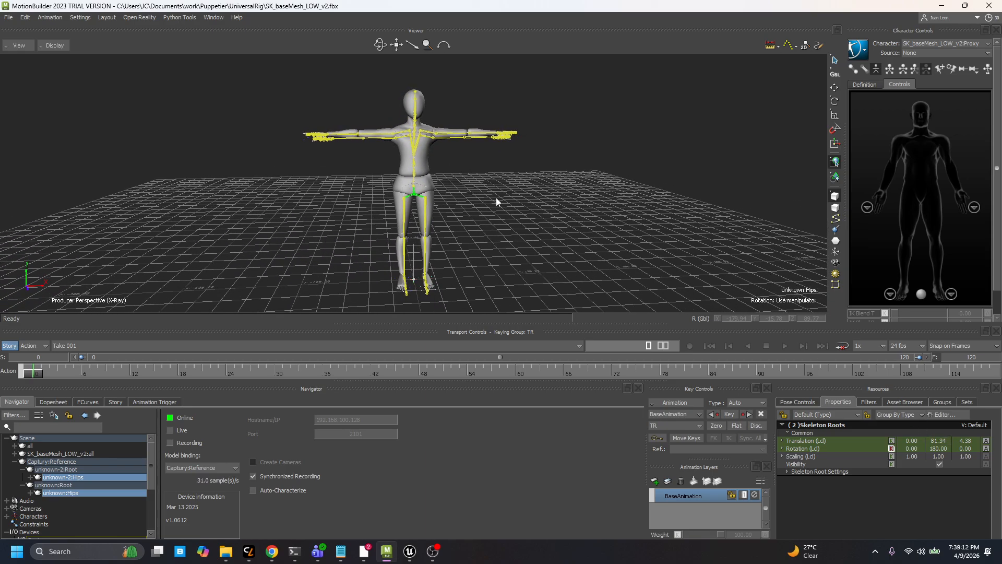
left_click_drag(497, 201, 452, 293, "alt")
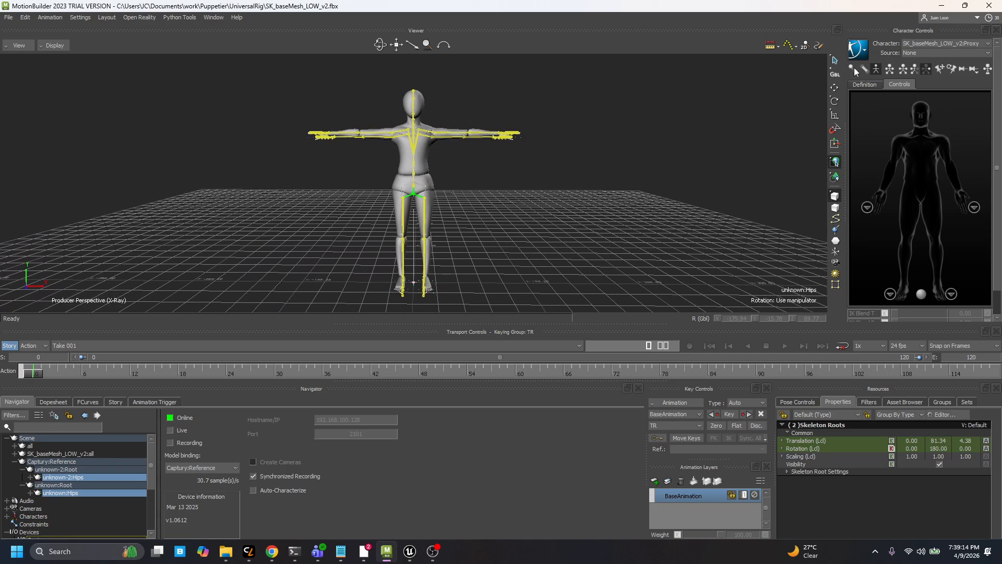
Step: Start a new character skeleton definition and assign unknown:Root as its reference bone
left_click(866, 51)
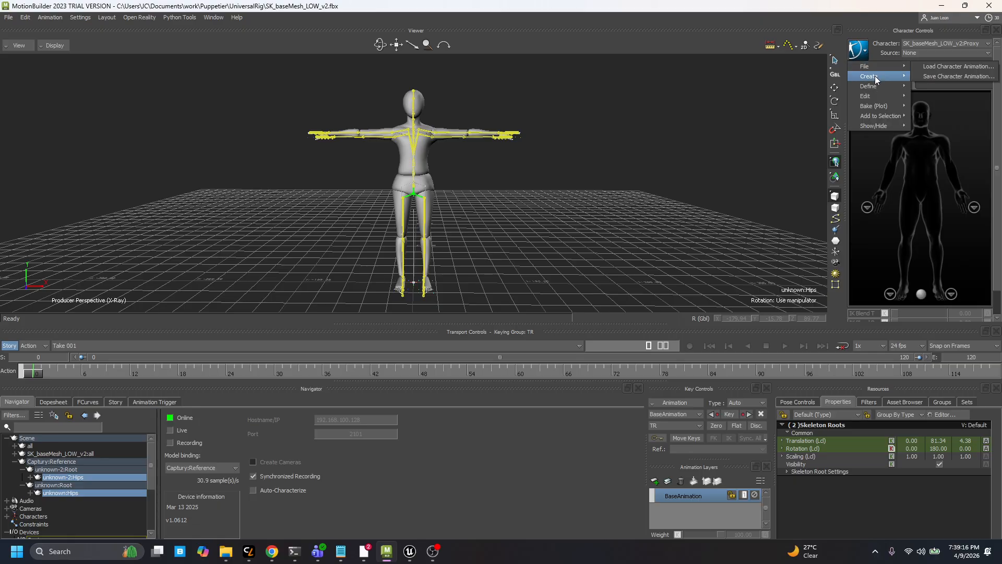
mouse_move(896, 85)
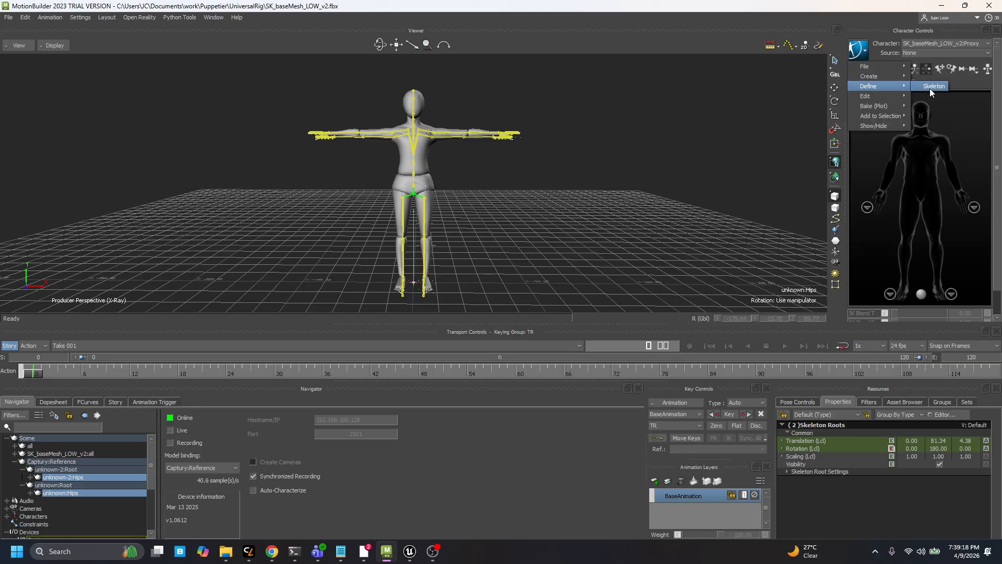
left_click(929, 87)
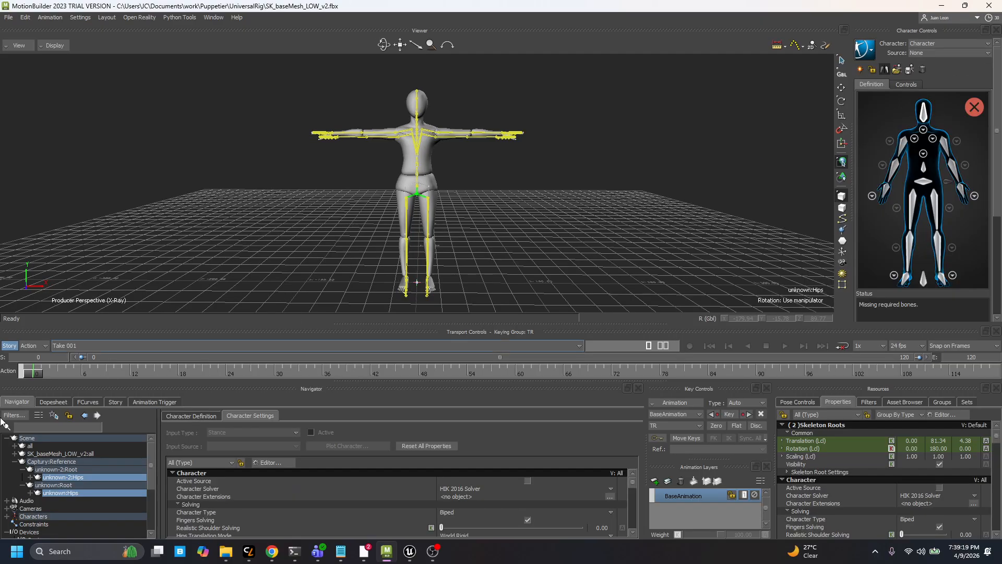
left_click(62, 498)
left_click(55, 484)
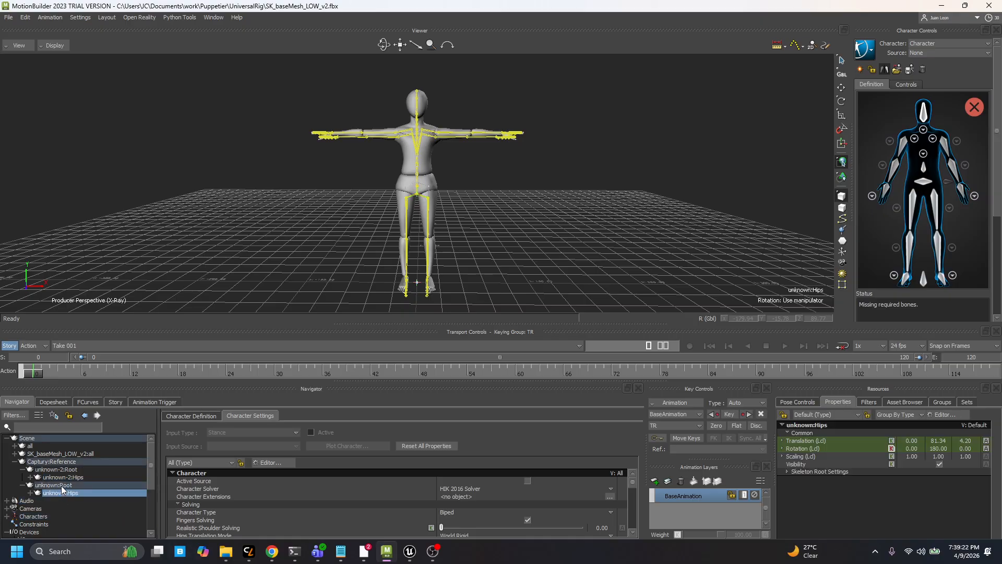
right_click(929, 280)
left_click(929, 280)
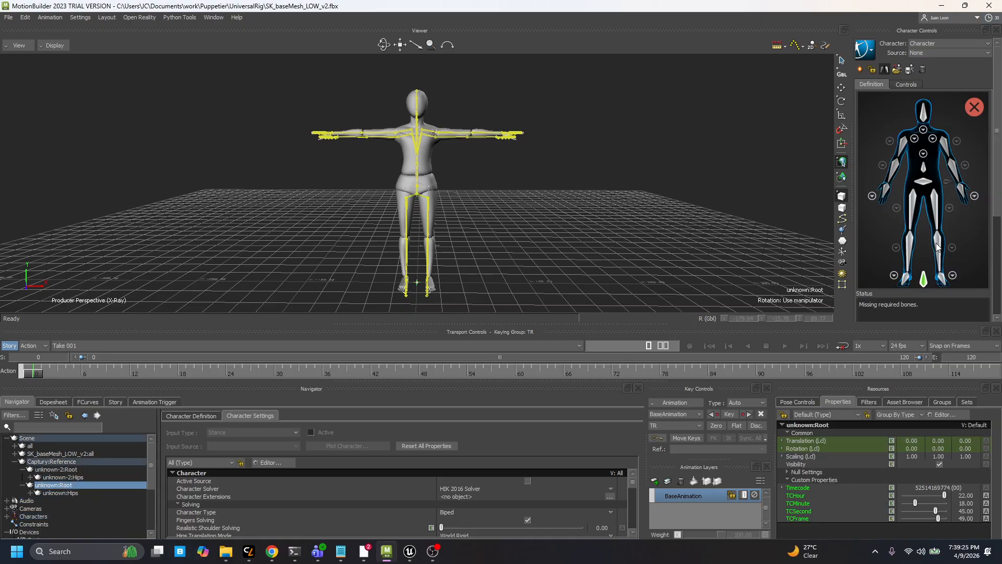
Step: Load the HIK template for all bones with the unknown: prefix and lock the characterization as a biped
left_click(897, 69)
left_click(851, 205)
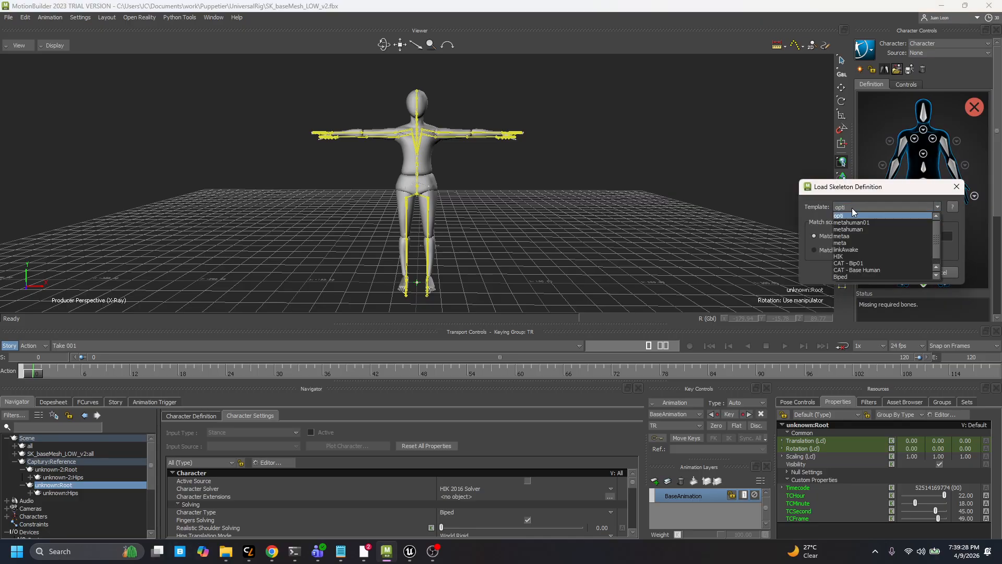
left_click(846, 253)
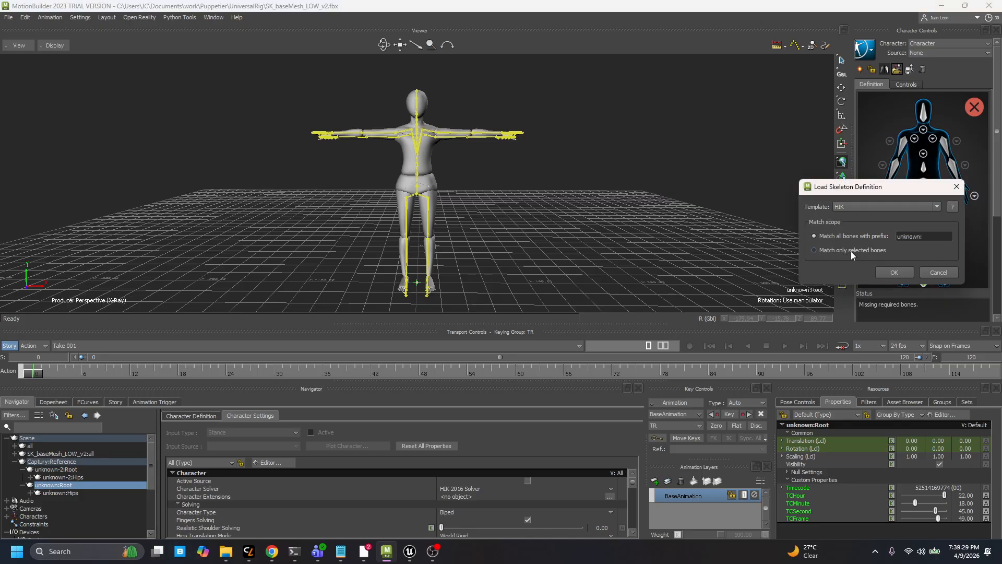
left_click(894, 273)
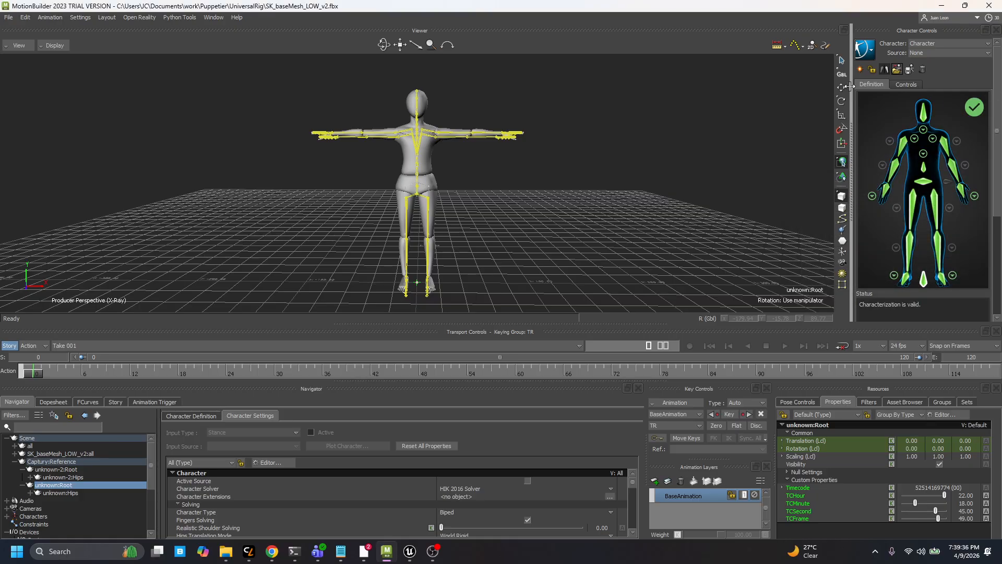
left_click(871, 69)
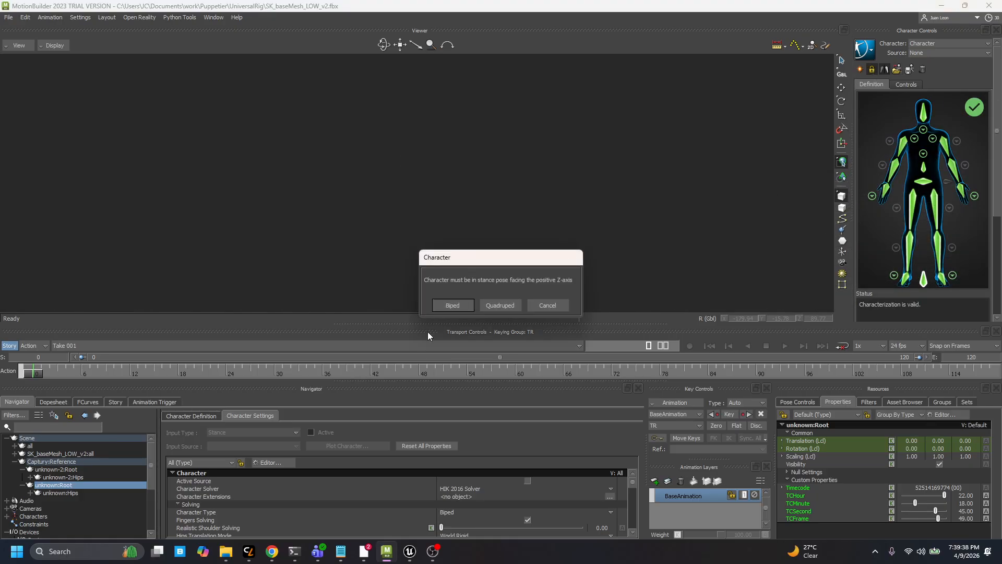
left_click(450, 306)
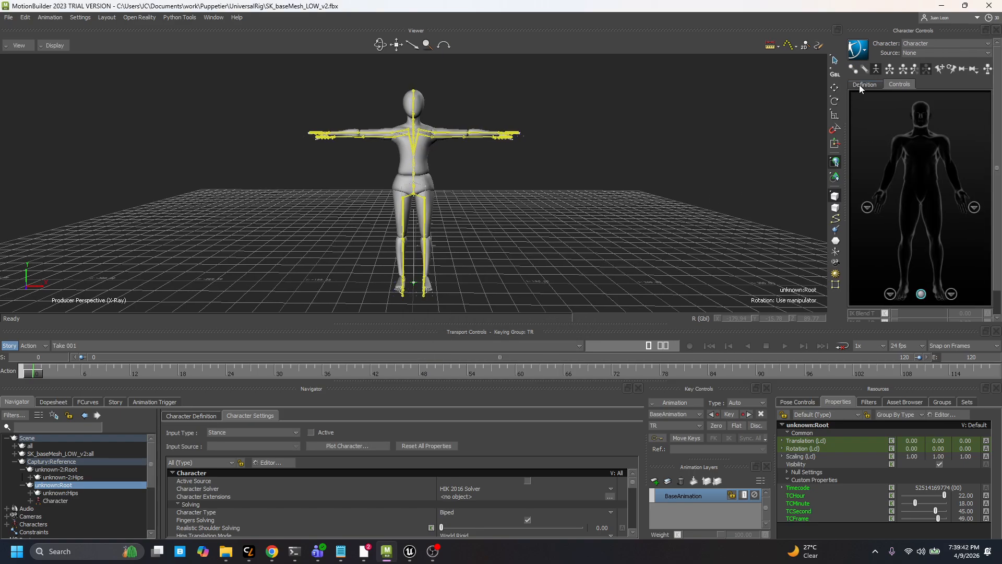
Step: Rename the new character driven by the unknown skeleton to Mocap1
left_click(864, 52)
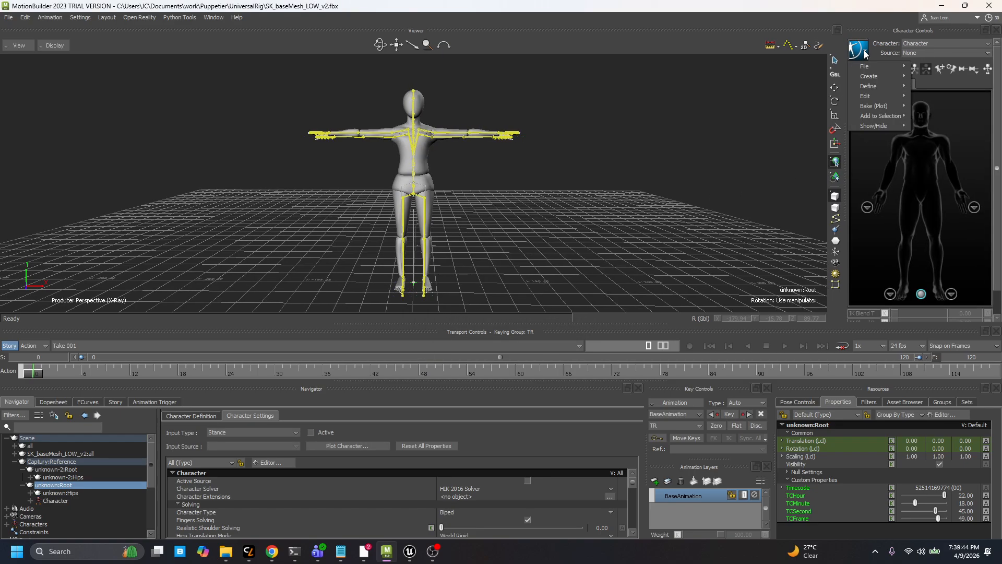
mouse_move(870, 94)
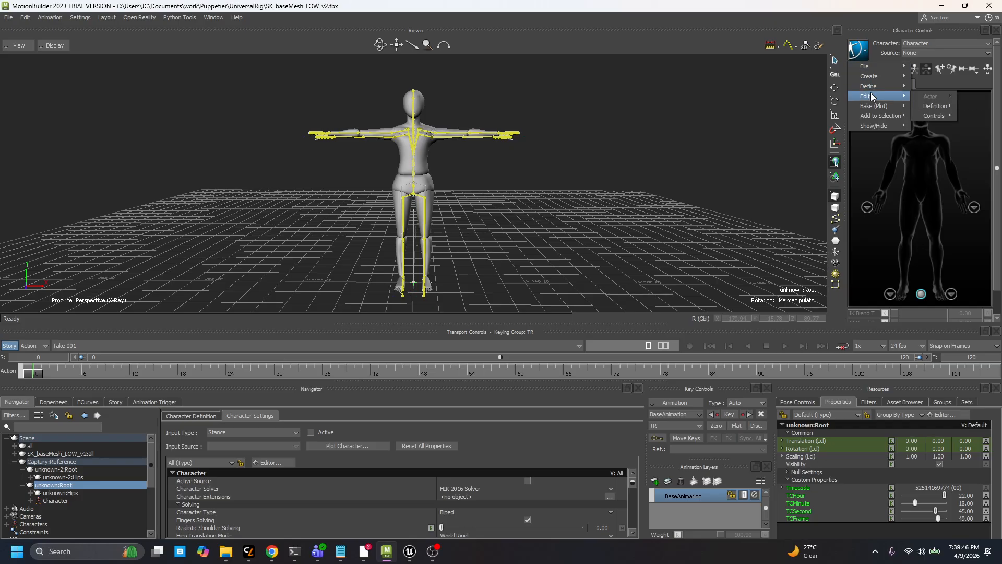
mouse_move(935, 103)
left_click(875, 113)
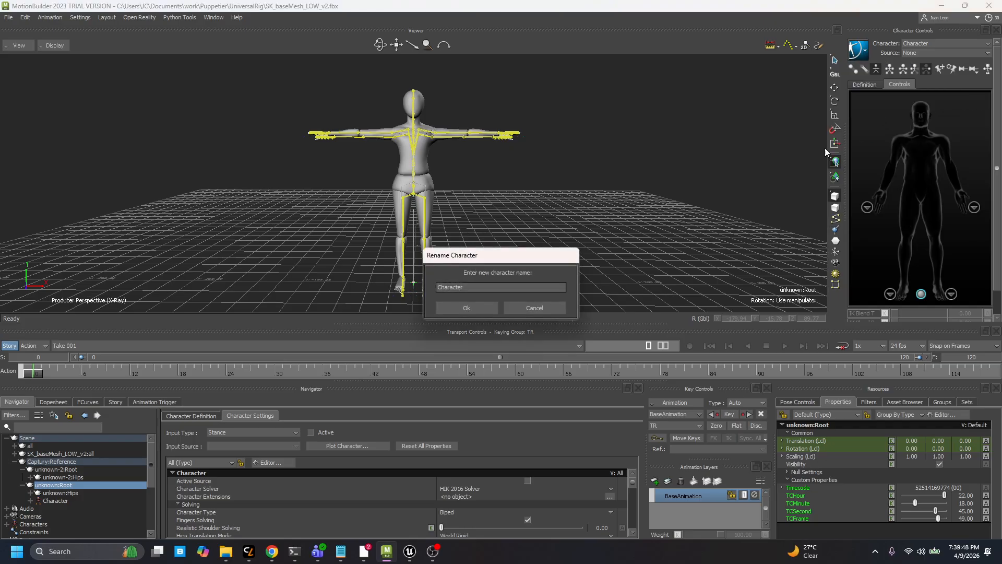
double_click(472, 284)
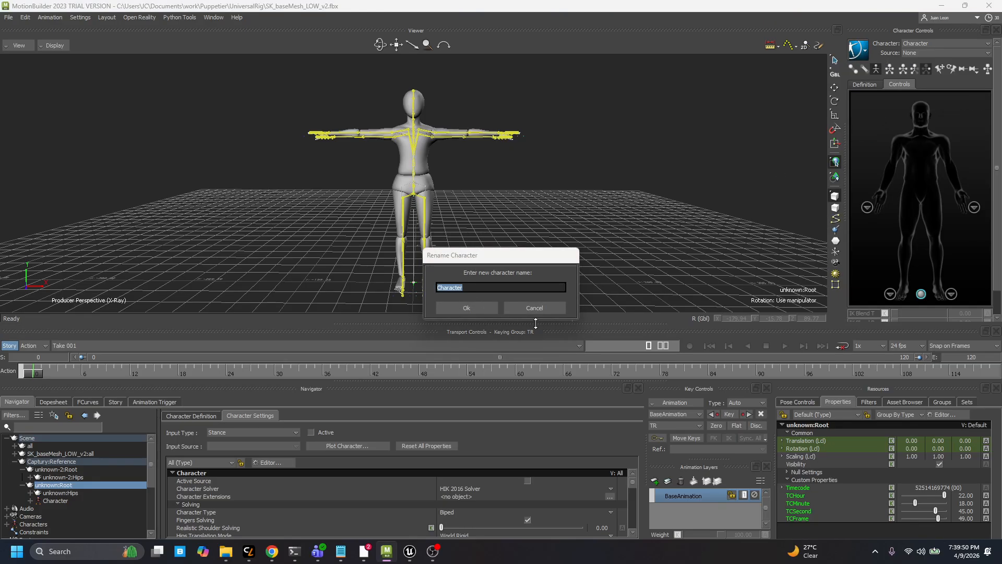
type("Mocap1")
left_click(469, 305)
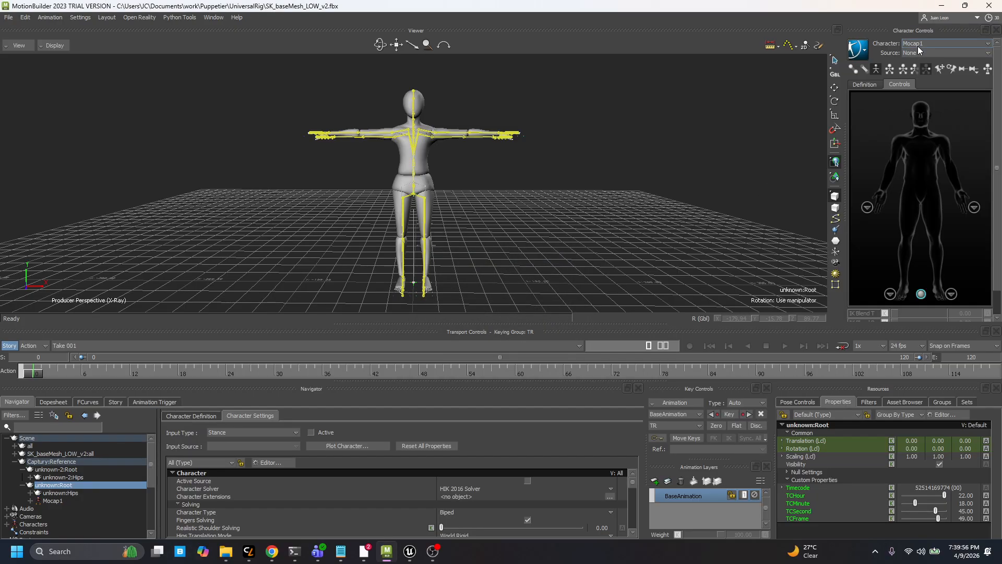
Step: Start another character skeleton definition and assign unknown-2:Root as its reference bone
left_click(869, 54)
mouse_move(876, 88)
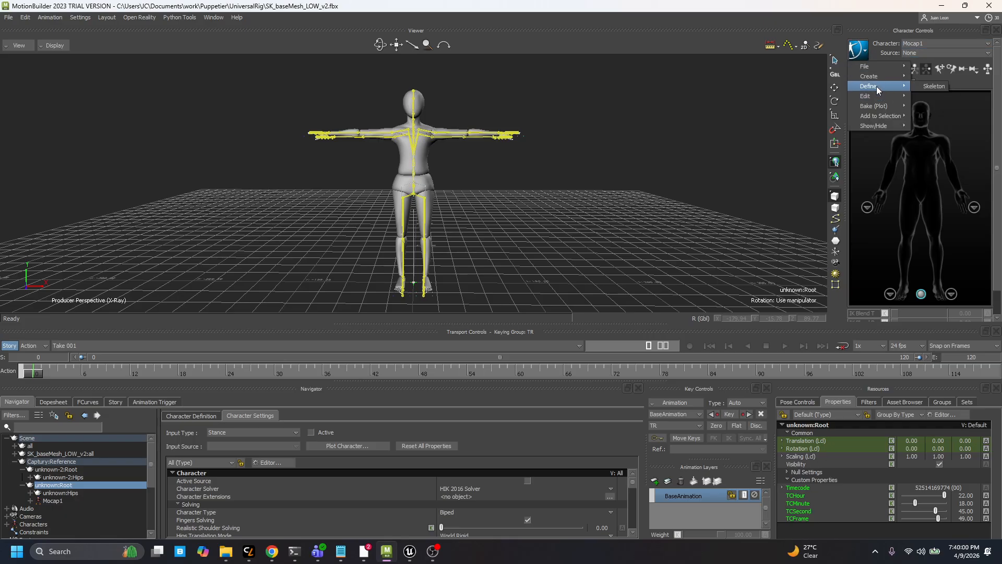
left_click(926, 86)
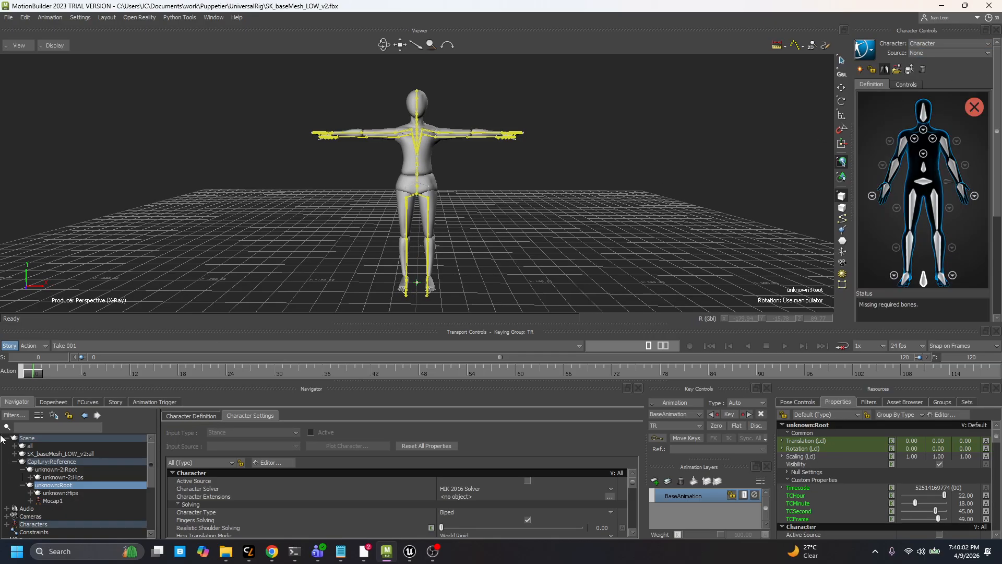
left_click(64, 470)
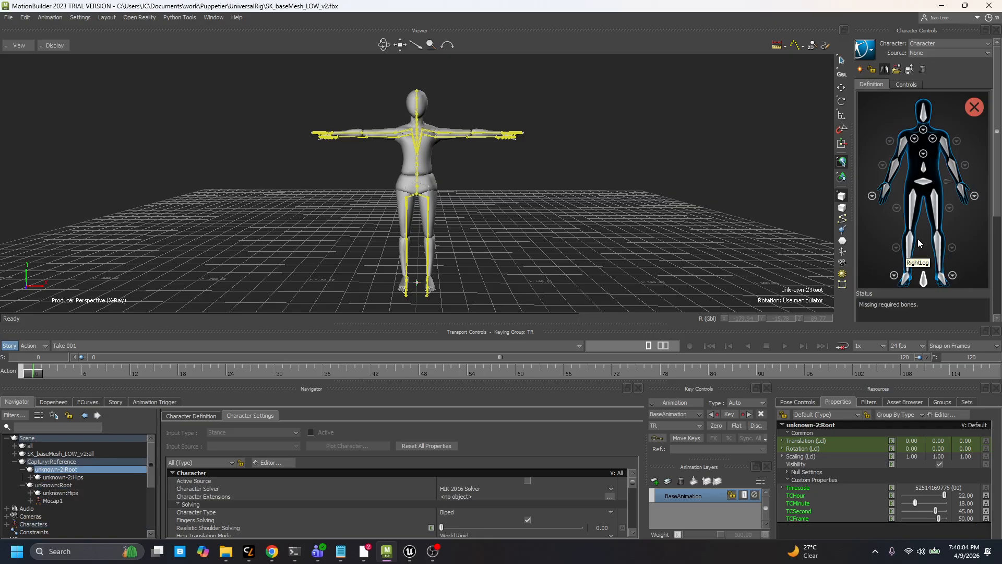
right_click(925, 281)
left_click(939, 284)
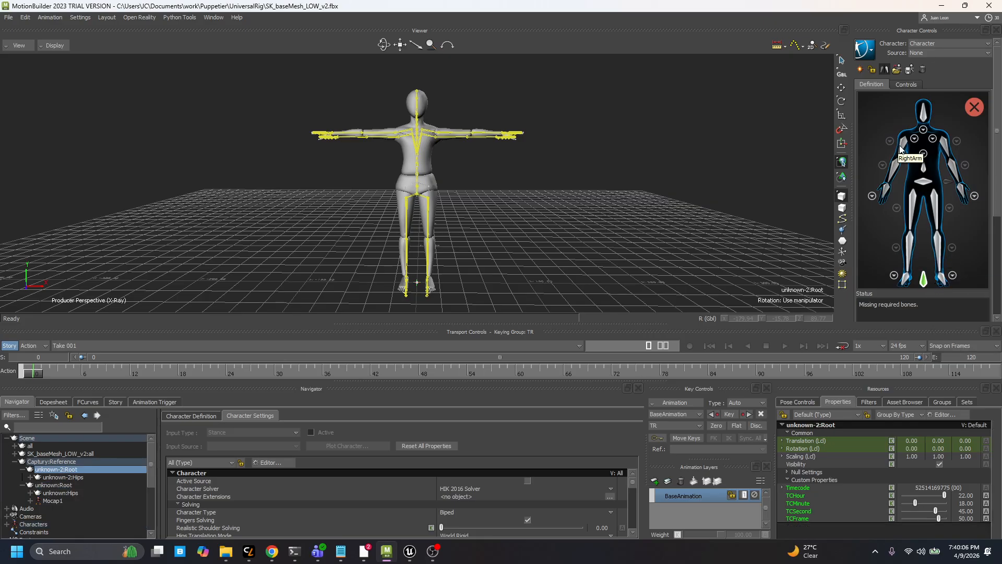
Step: Load the HIK template for all bones with the unknown-2: prefix and lock the characterization as a biped
left_click(897, 69)
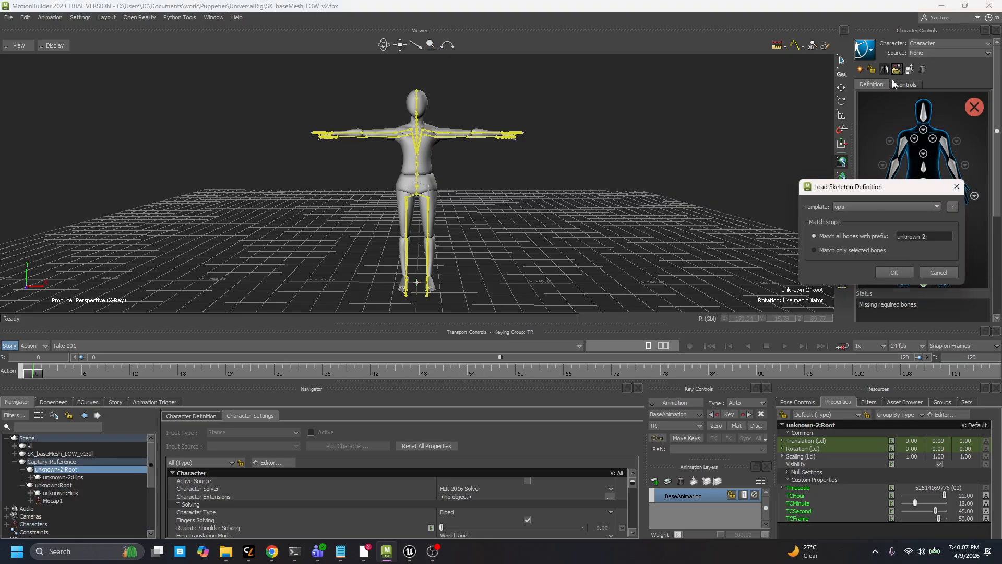
left_click(863, 204)
left_click(845, 256)
left_click(894, 272)
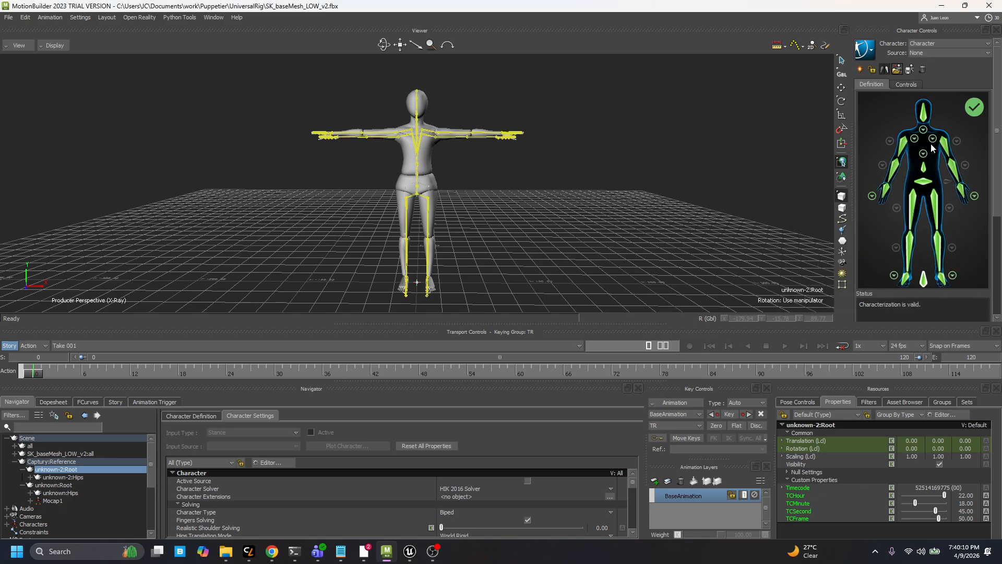
left_click(873, 70)
left_click(461, 304)
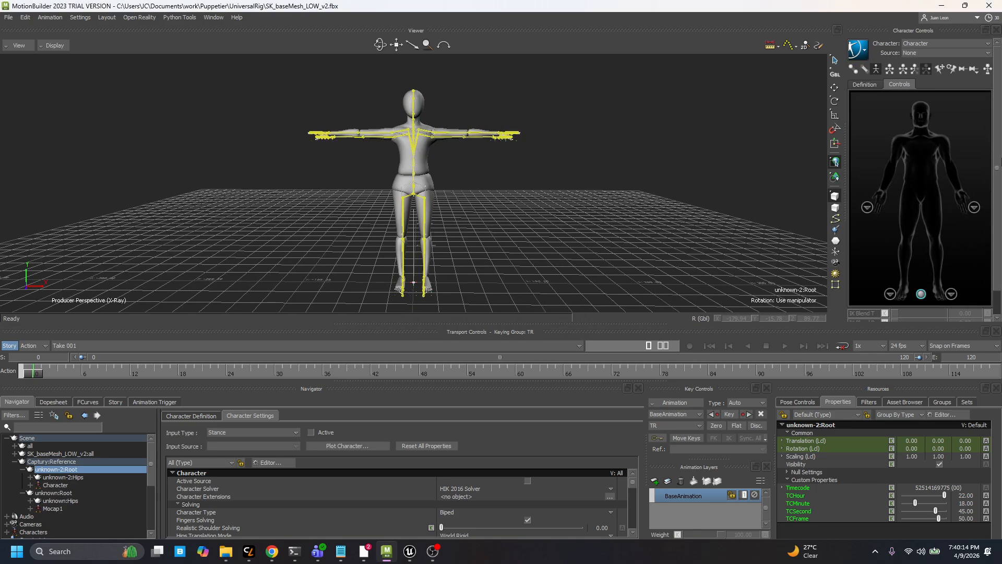
Step: Rename the character of the unknown-2 skeleton to Mocap2
left_click(865, 48)
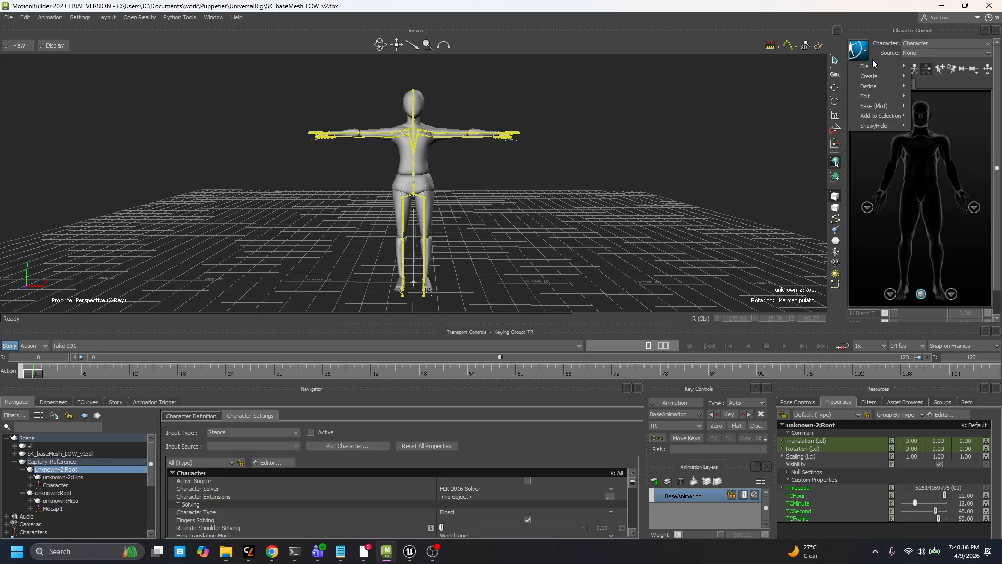
mouse_move(872, 96)
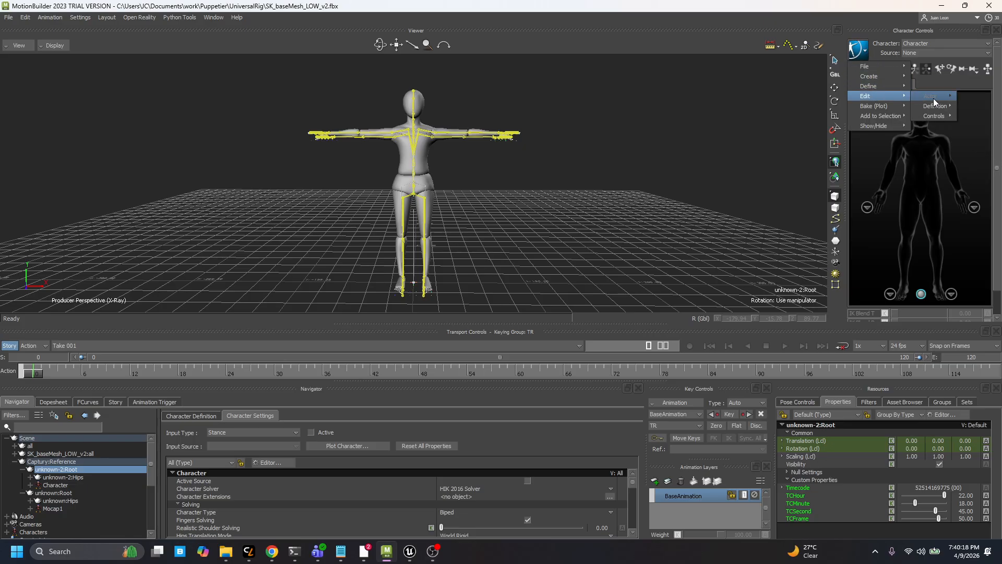
mouse_move(938, 107)
left_click(864, 116)
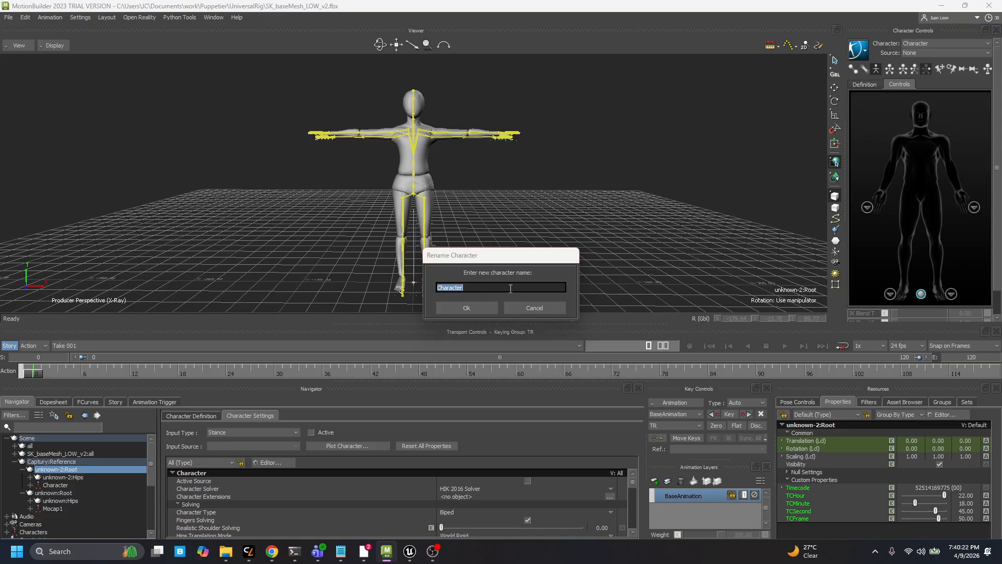
type("Mocap2")
left_click(467, 308)
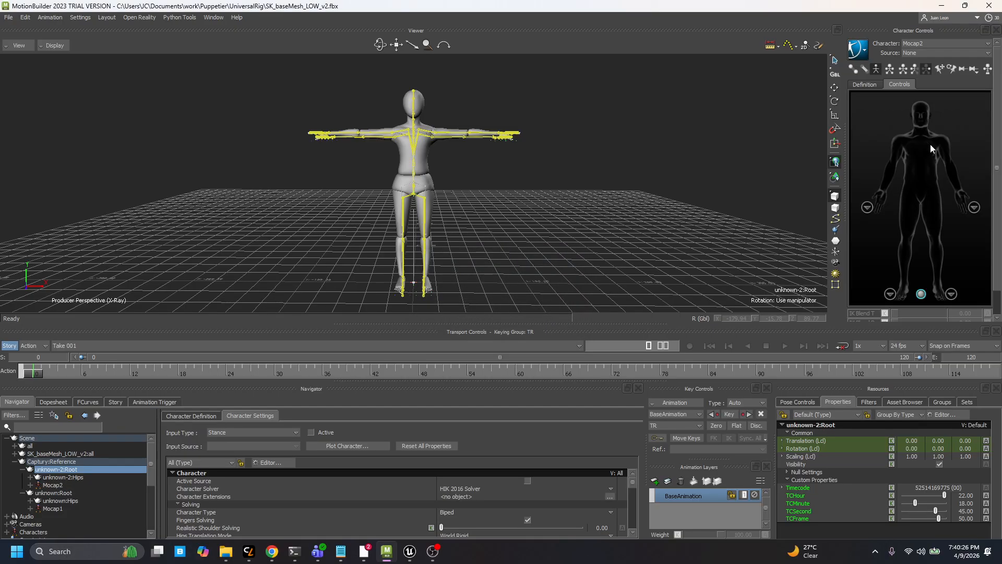
Step: Check Mocap2's skeleton definition and the list of characters available in the scene
left_click(906, 46)
left_click(910, 45)
left_click(872, 84)
left_click(932, 44)
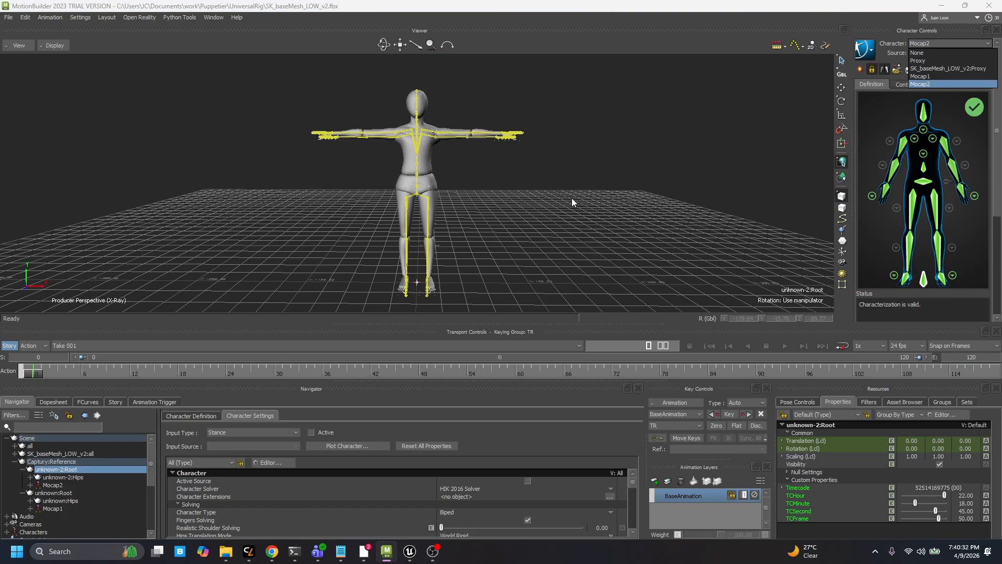
left_click(614, 191)
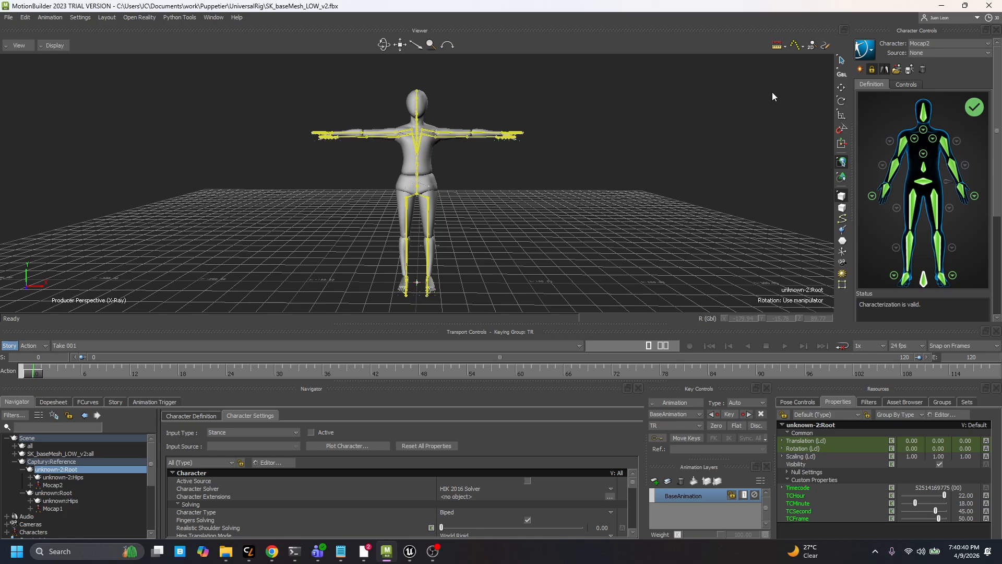
Step: Set the source of character Proxy to Mocap1 and the source of SK_baseMesh_LOW_v2:Proxy to Mocap2
left_click(928, 42)
left_click(924, 61)
left_click(923, 54)
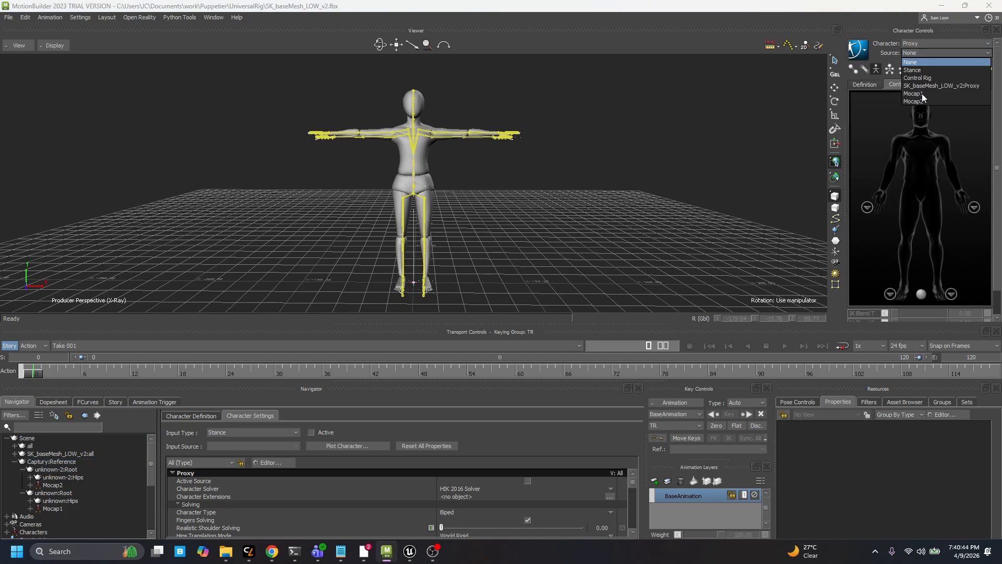
left_click(921, 93)
left_click(918, 43)
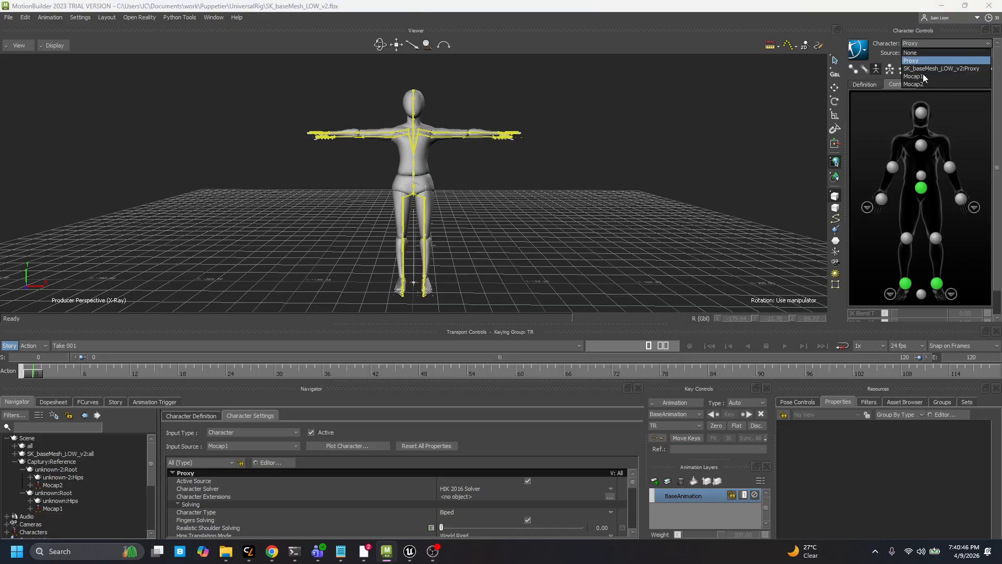
left_click(924, 69)
left_click(921, 54)
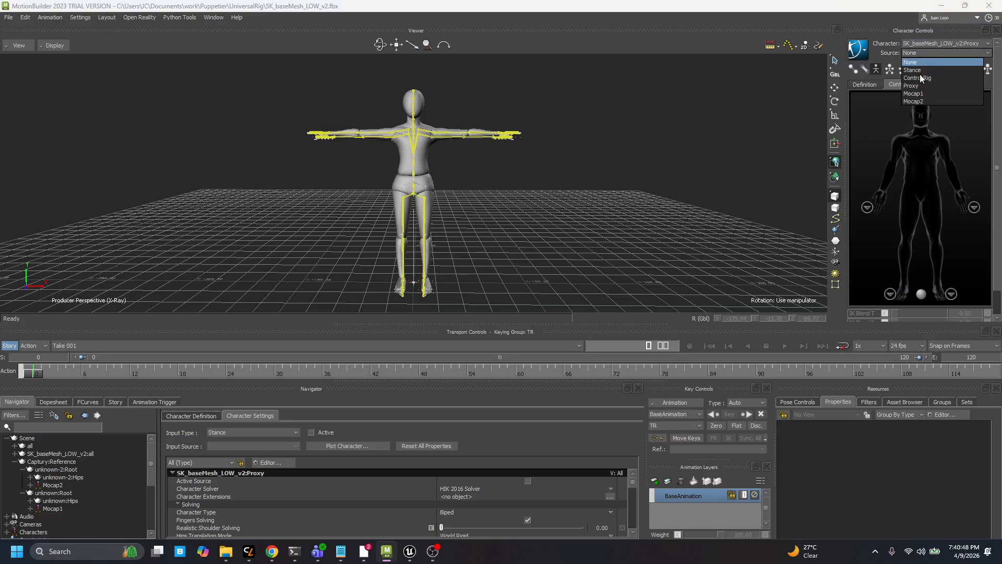
left_click(917, 100)
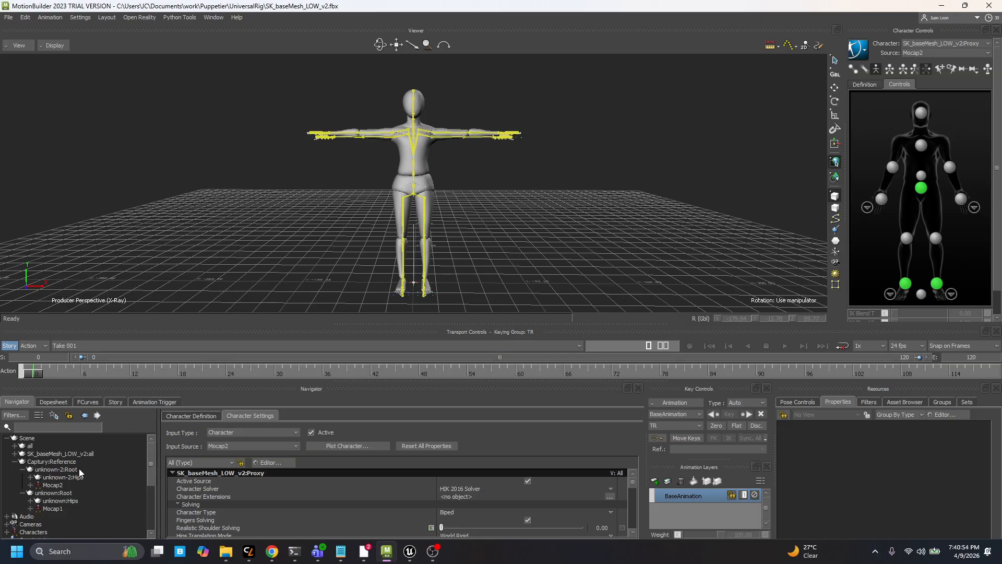
Step: Enable Live mode on the Captury device to drive both base meshes with the streamed motion
scroll(55, 517, "down", 3)
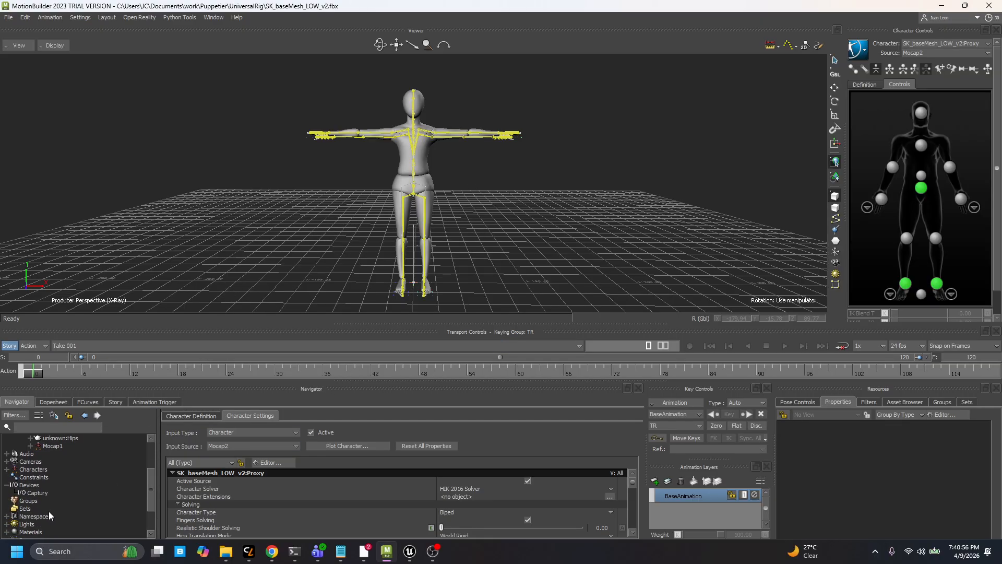
left_click(37, 492)
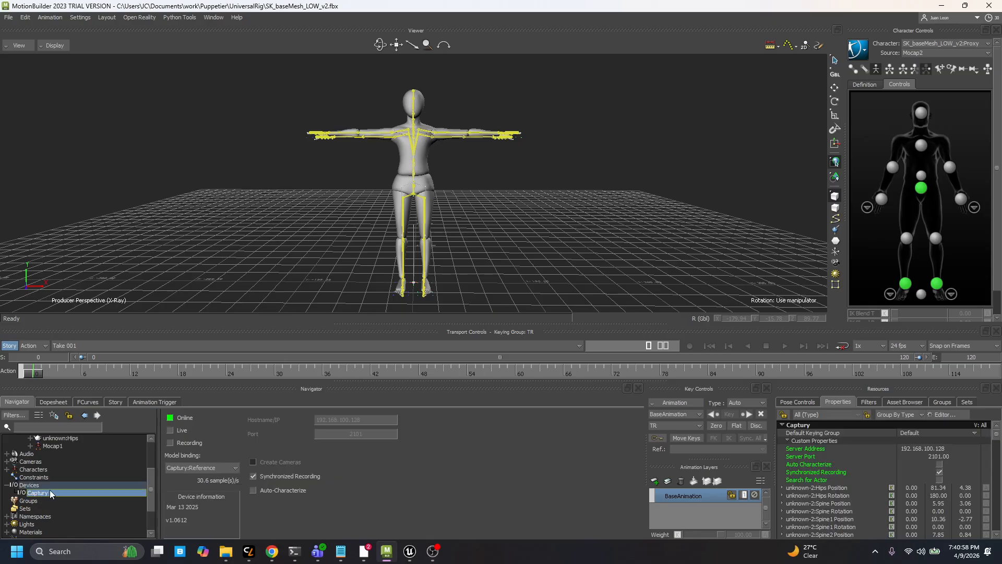
left_click(171, 431)
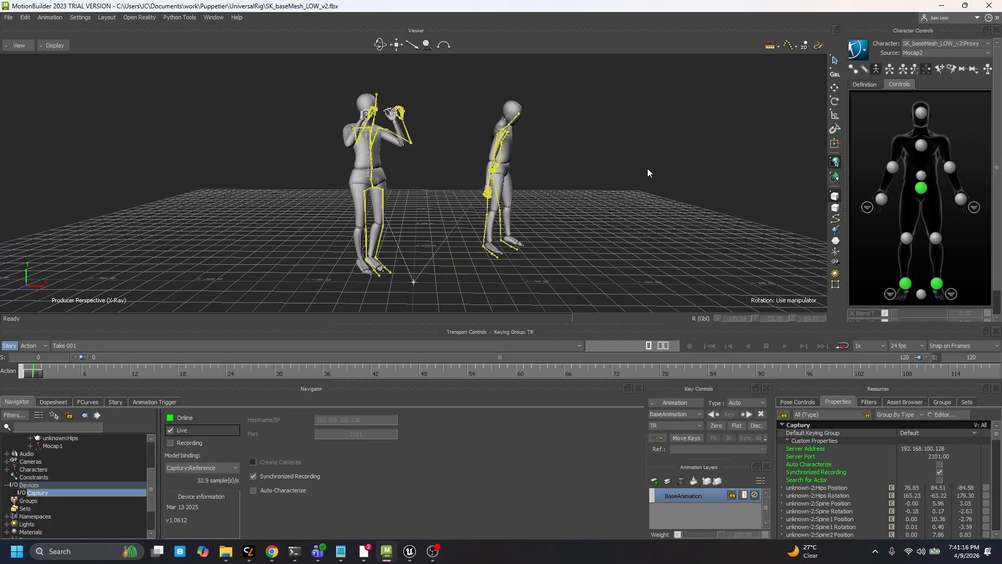
Step: Open the character settings of Proxy from the scene's list of characters
scroll(58, 511, "up", 3)
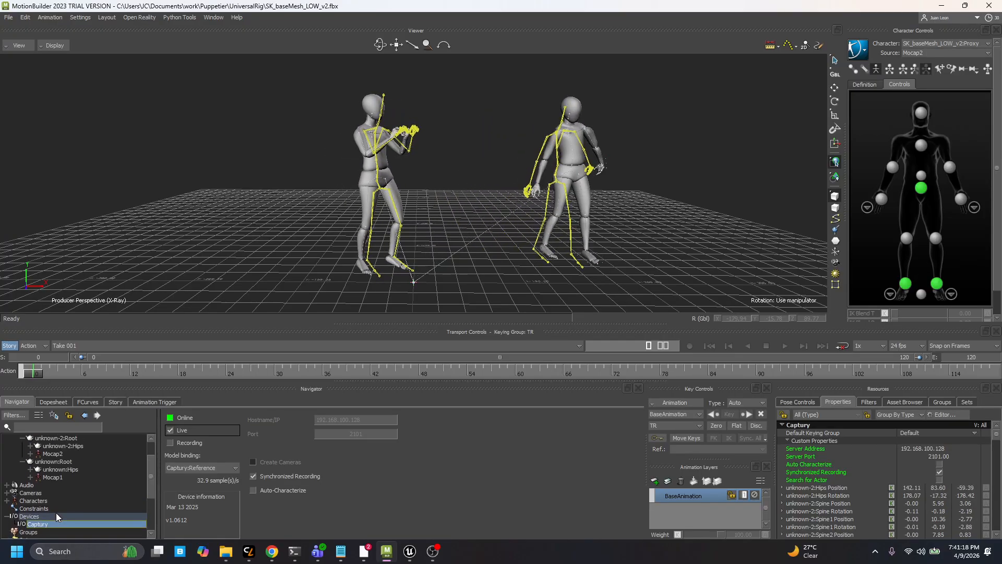
left_click(15, 461)
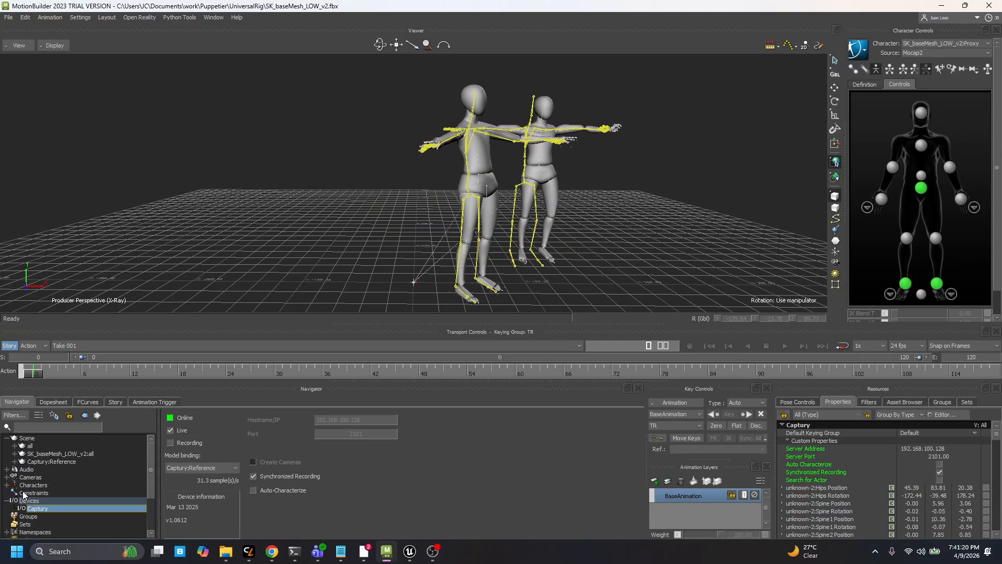
left_click(7, 484)
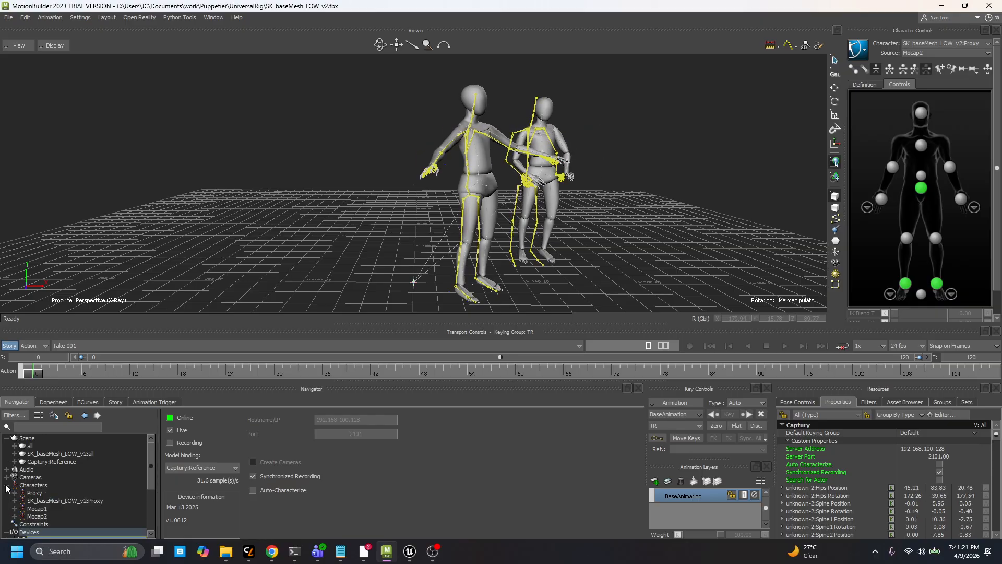
left_click(35, 493)
double_click(47, 494)
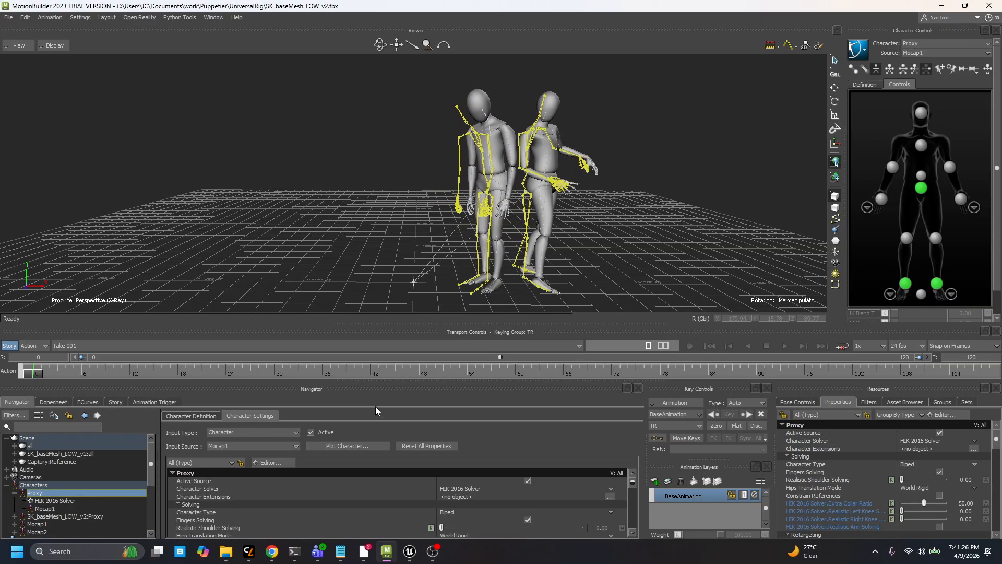
Step: Enlarge the character settings area and enable Match Source and Feet Floor Contact for Proxy
left_click_drag(395, 323, 395, 292)
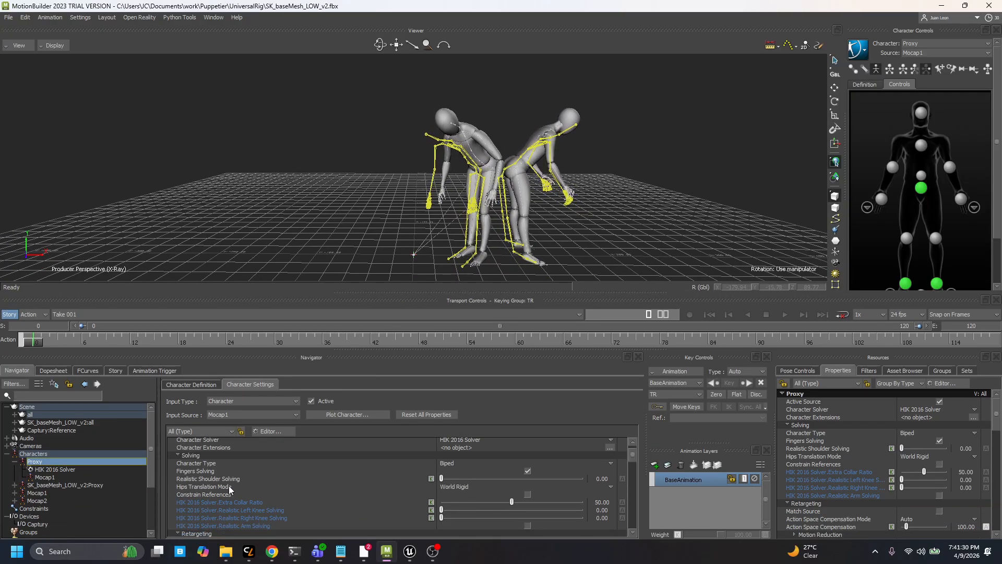
scroll(274, 508, "down", 3)
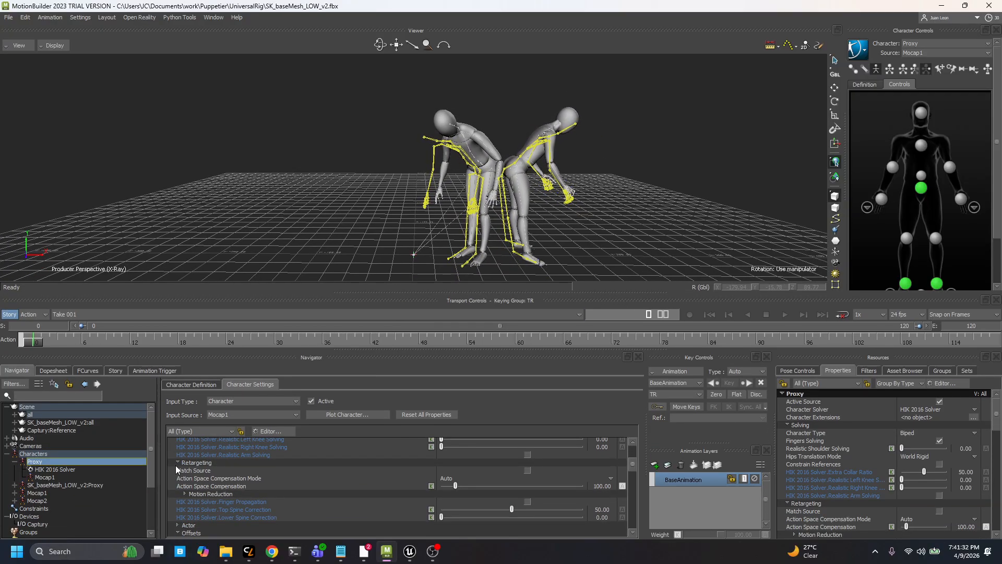
left_click(527, 471)
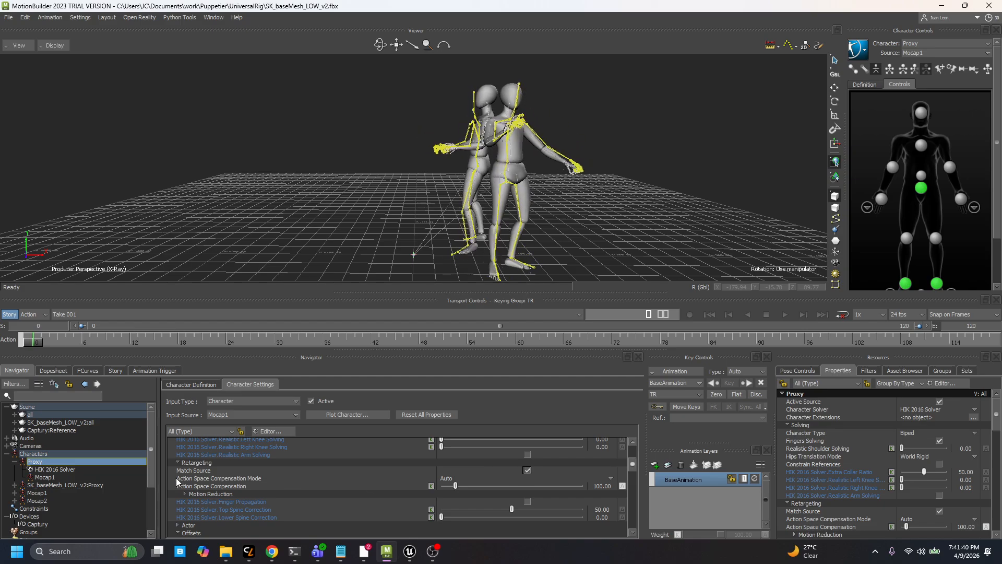
scroll(256, 481, "down", 10)
scroll(256, 481, "down", 10)
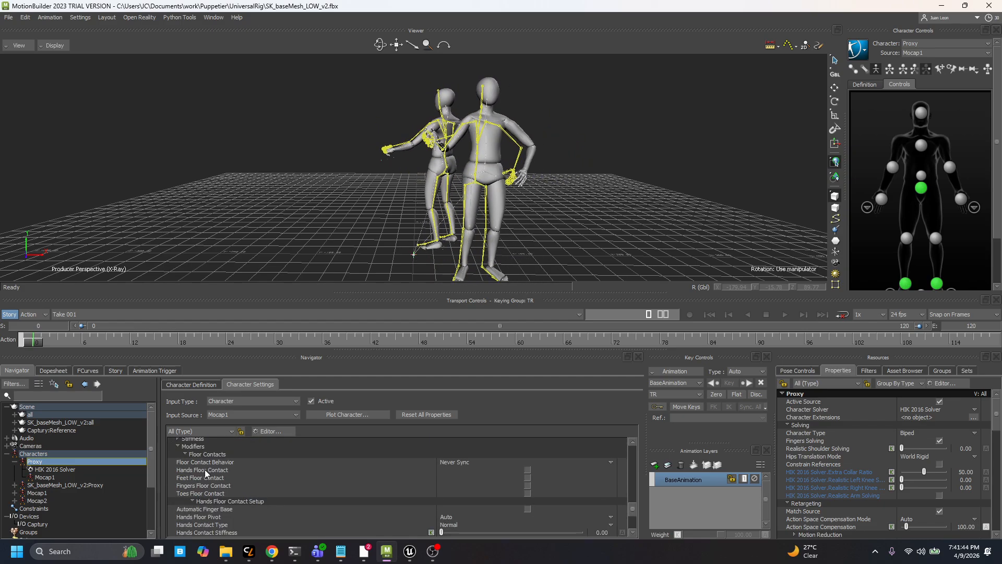
left_click(527, 478)
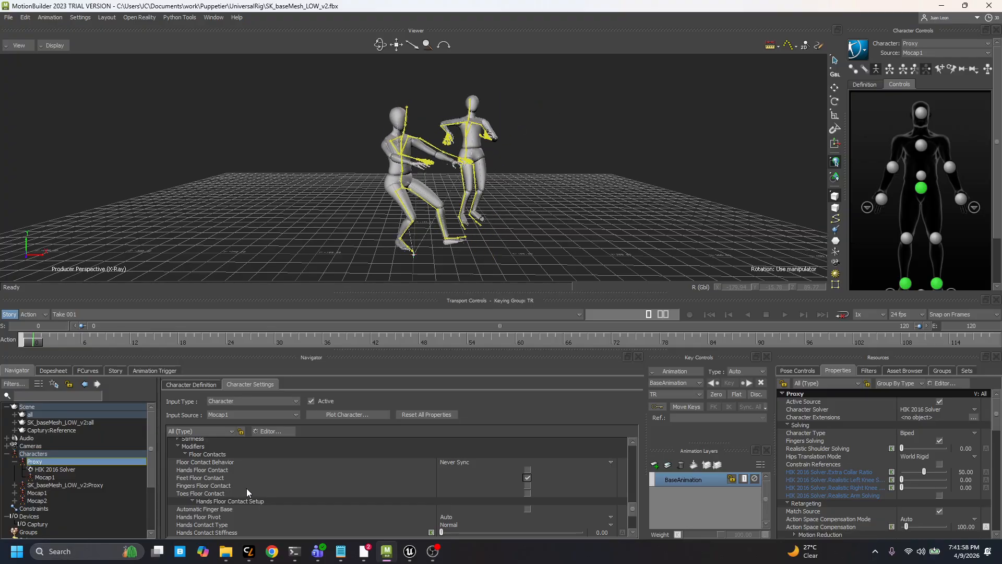
Step: Set Proxy's Realistic Shoulder Solving to 50
scroll(248, 491, "down", 10)
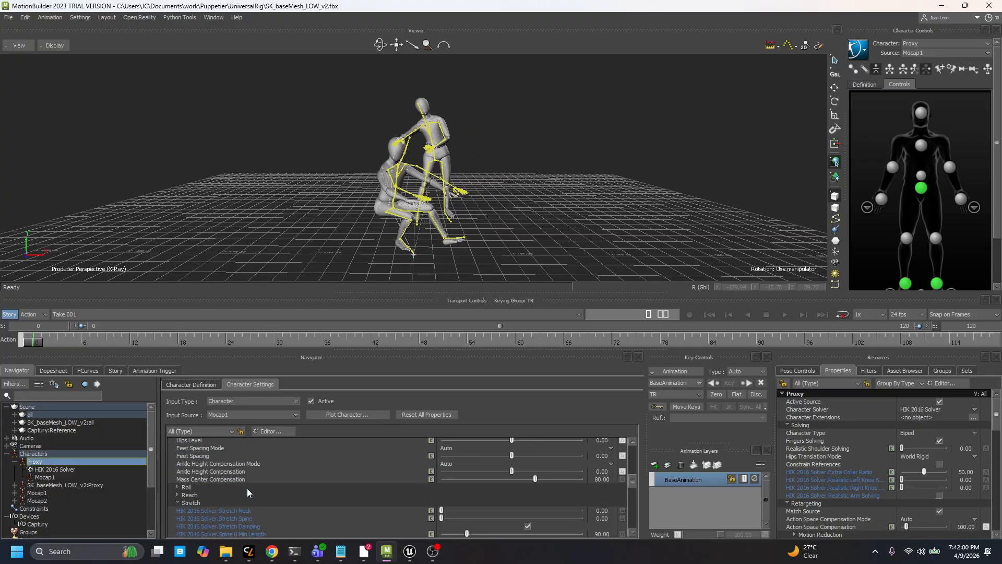
scroll(247, 492, "up", 10)
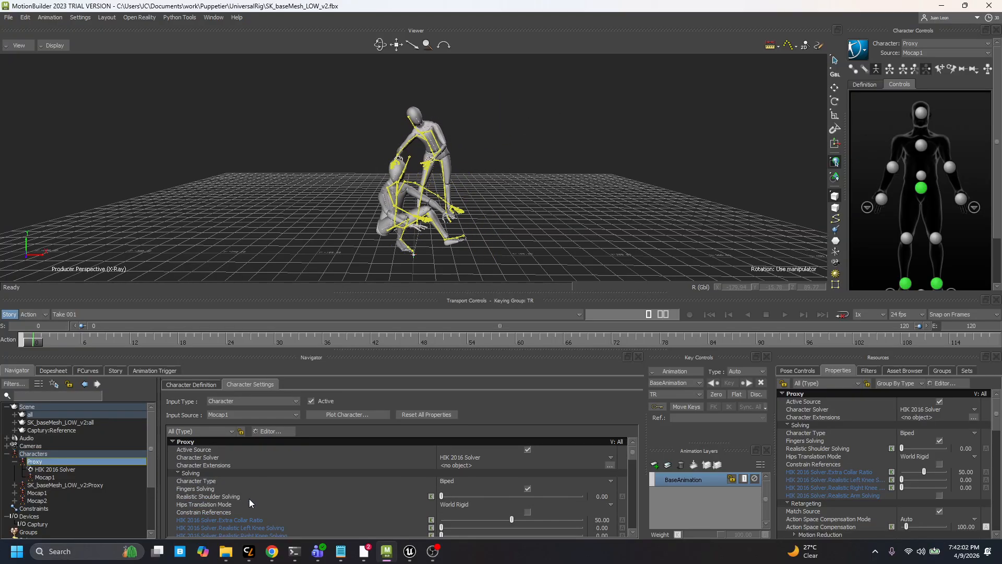
double_click(605, 495)
type("50")
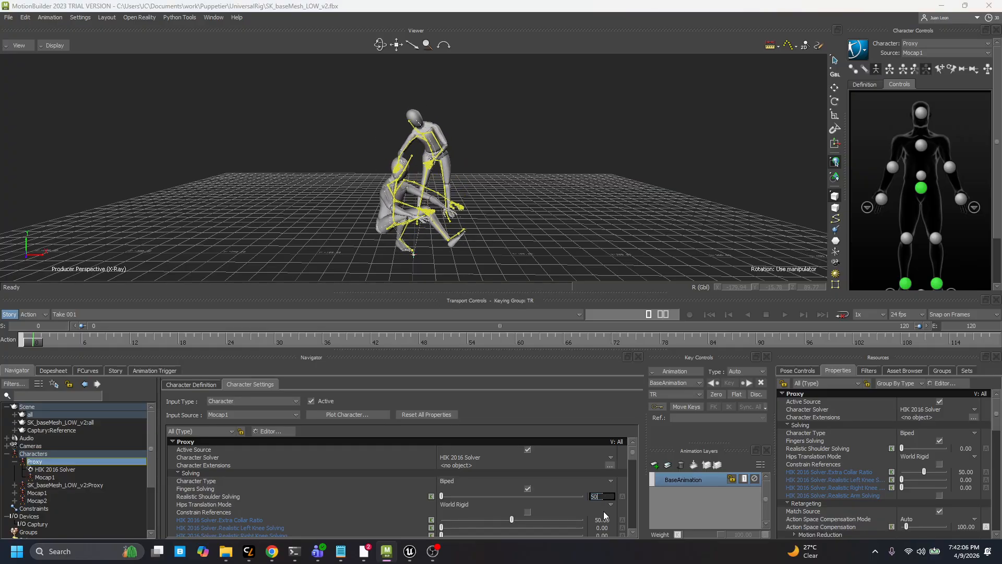
key("Return")
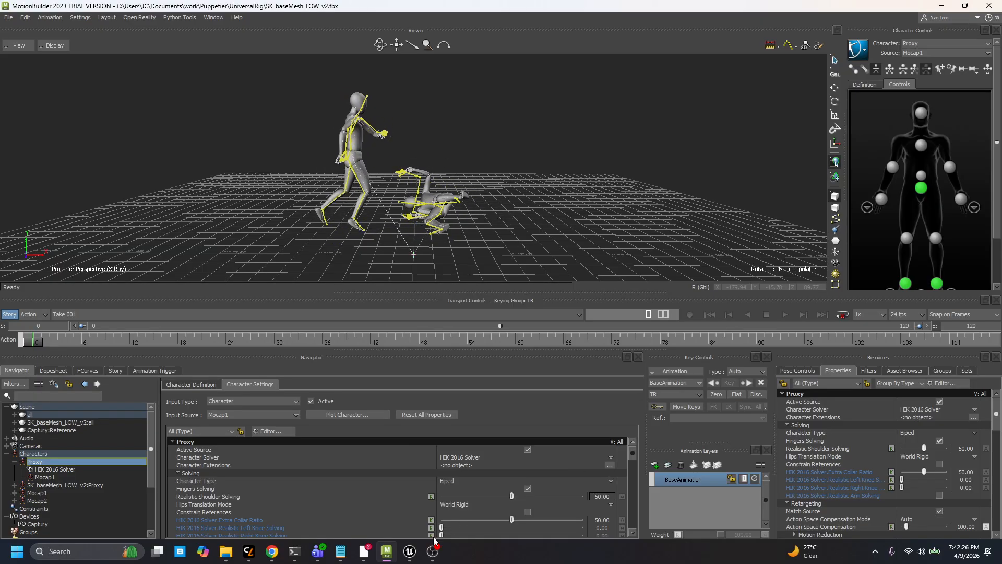
Step: Try lowering Proxy's Hips Level offset to about -15 and reset it to 0
scroll(370, 484, "down", 5)
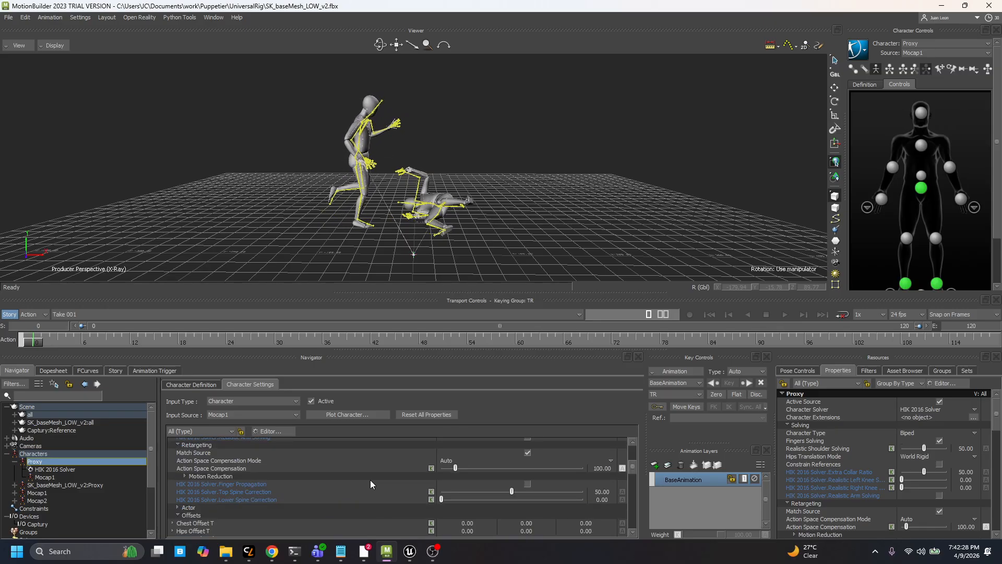
scroll(380, 480, "down", 3)
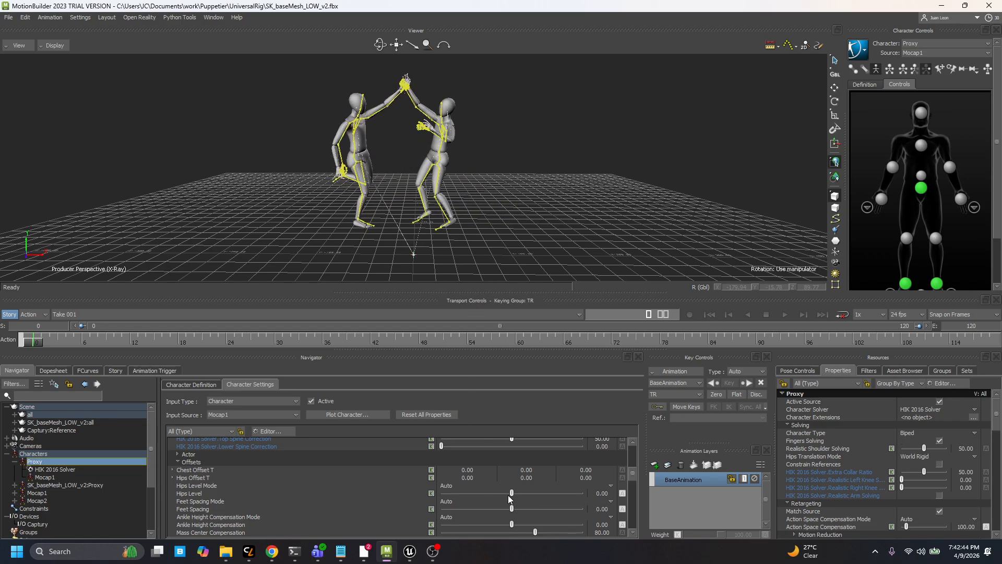
mouse_move(511, 493)
left_mouse_down()
mouse_move(552, 495)
mouse_move(511, 497)
left_mouse_up()
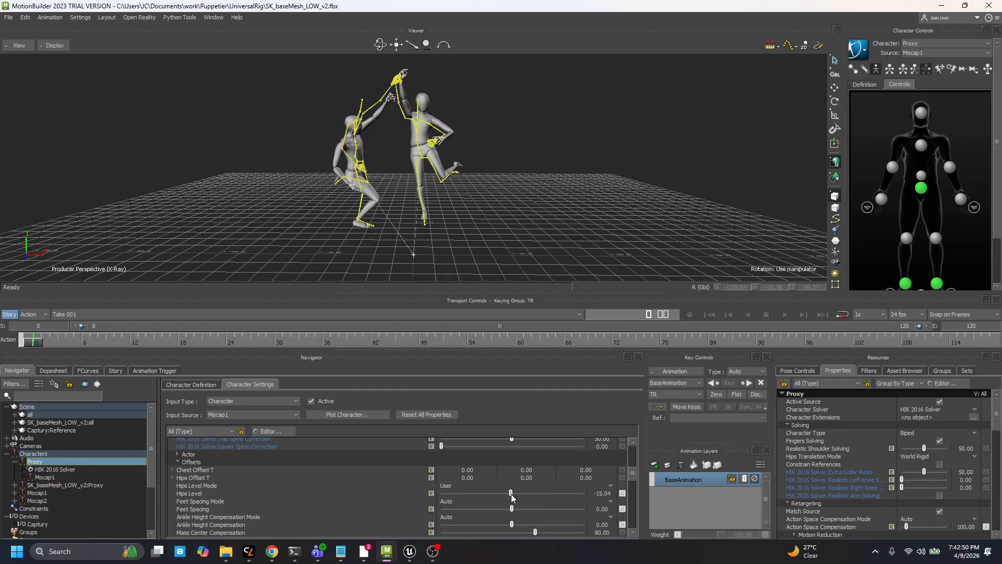
double_click(602, 493)
type("0")
key("Return")
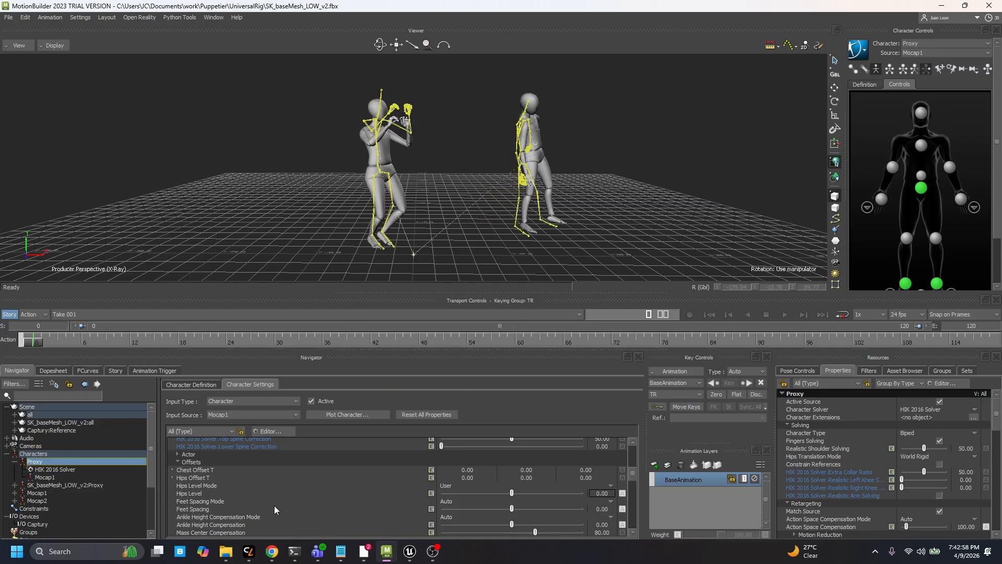
Step: Enable Match Source and Feet Floor Contact for the SK_baseMesh_LOW_v2:Proxy character
scroll(274, 505, "down", 4)
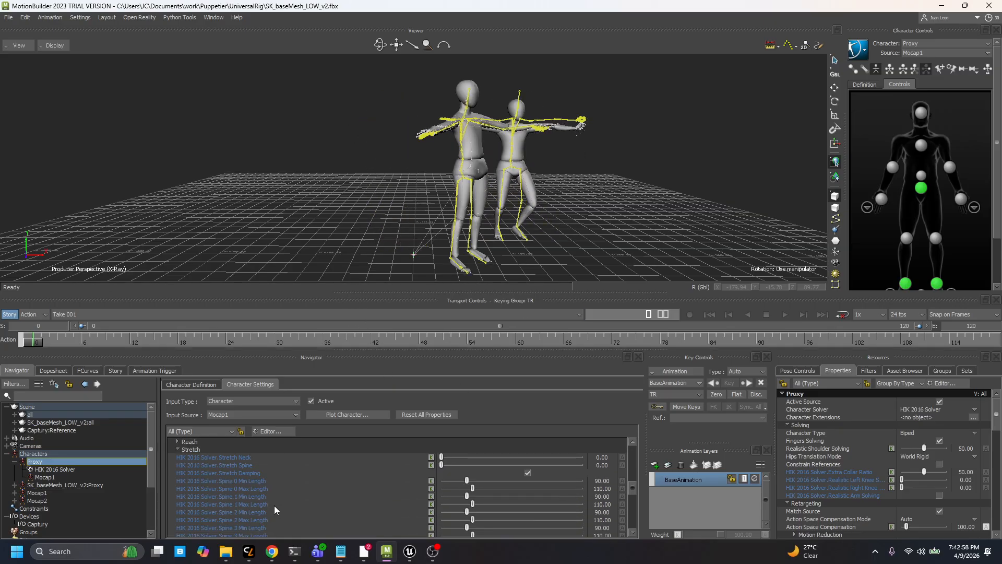
left_click(52, 486)
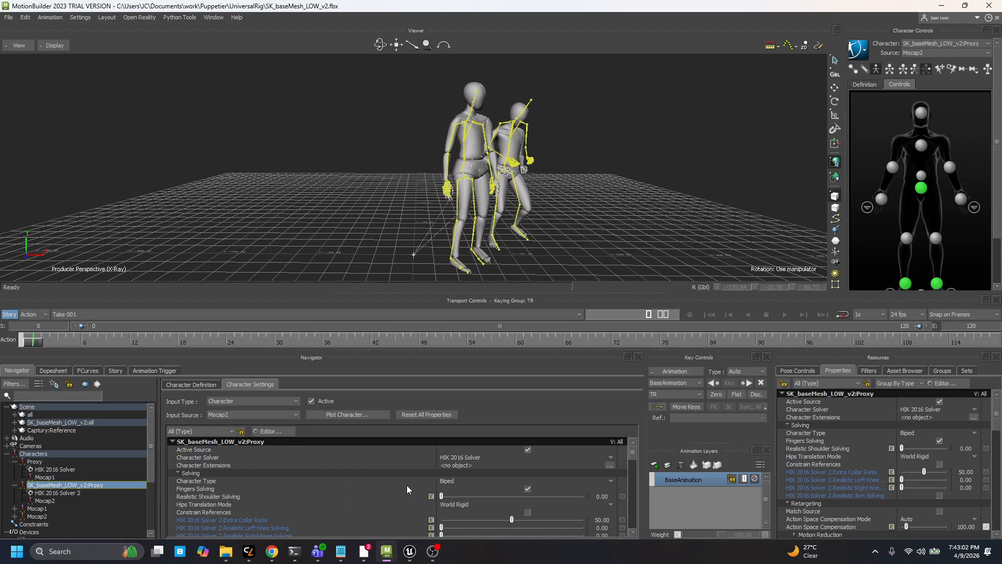
scroll(406, 484, "down", 3)
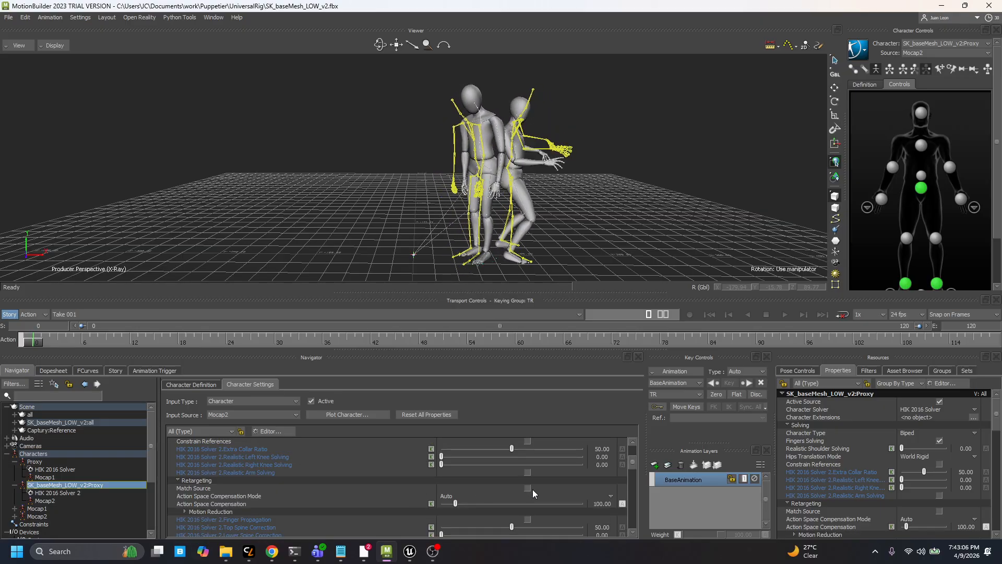
scroll(405, 477, "down", 5)
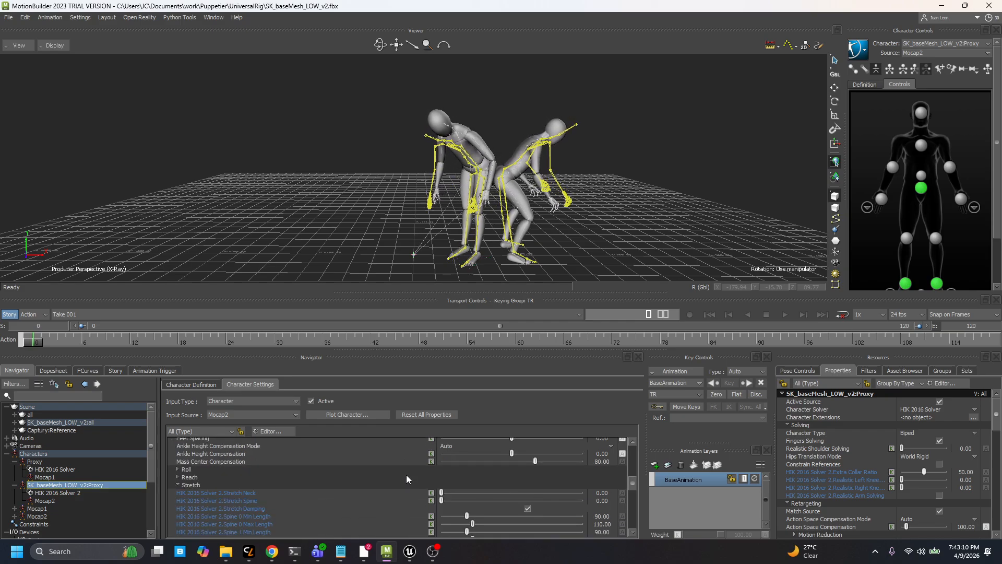
scroll(407, 474, "down", 6)
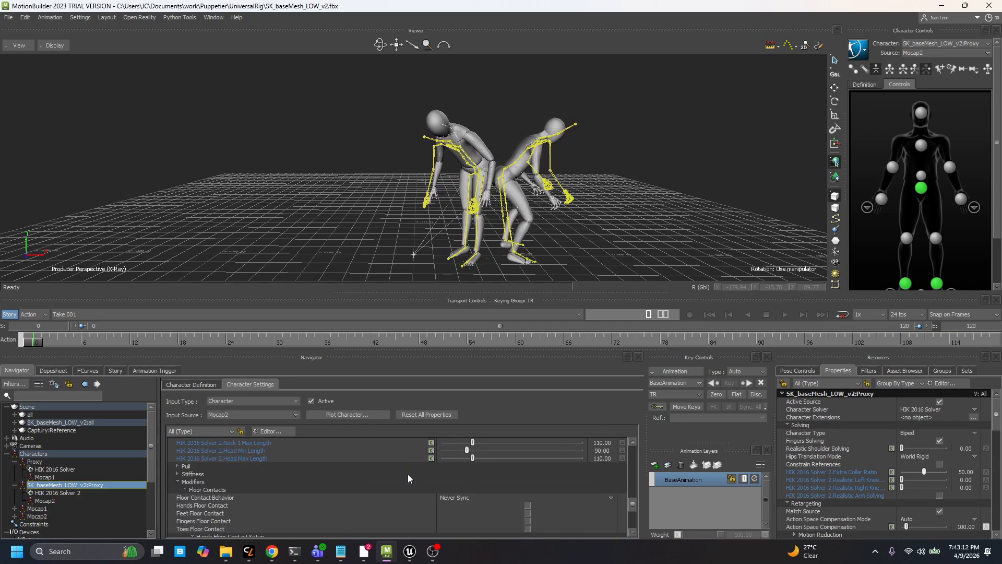
scroll(409, 474, "down", 1)
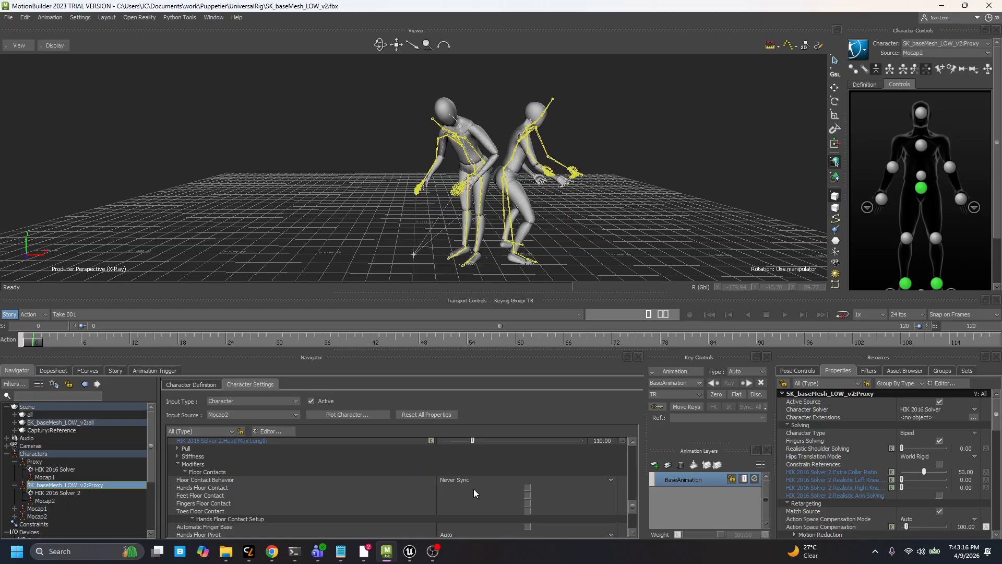
left_click(527, 495)
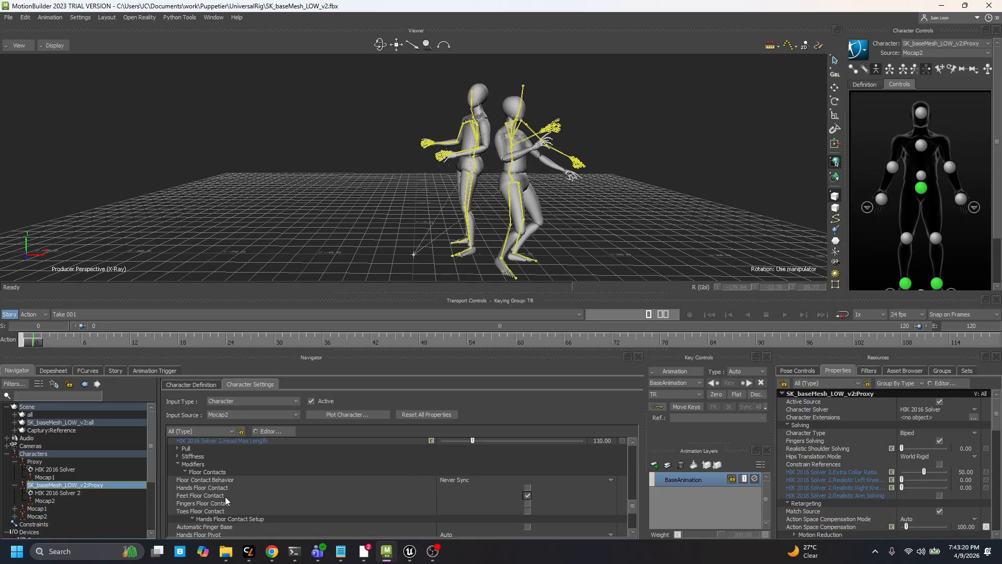
scroll(277, 494, "down", 2)
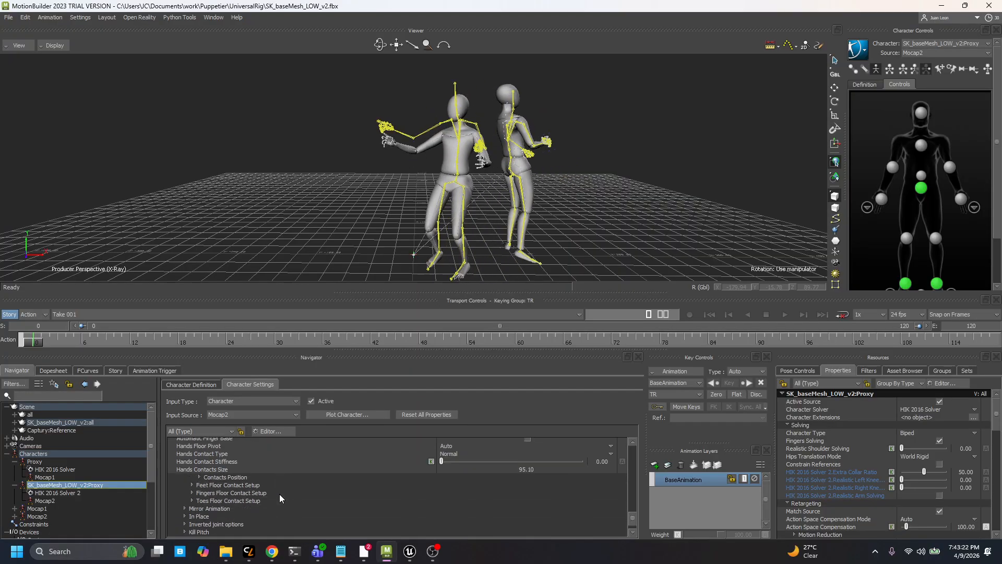
Step: Set Realistic Shoulder Solving to 50 for SK_baseMesh_LOW_v2:Proxy
scroll(279, 492, "up", 10)
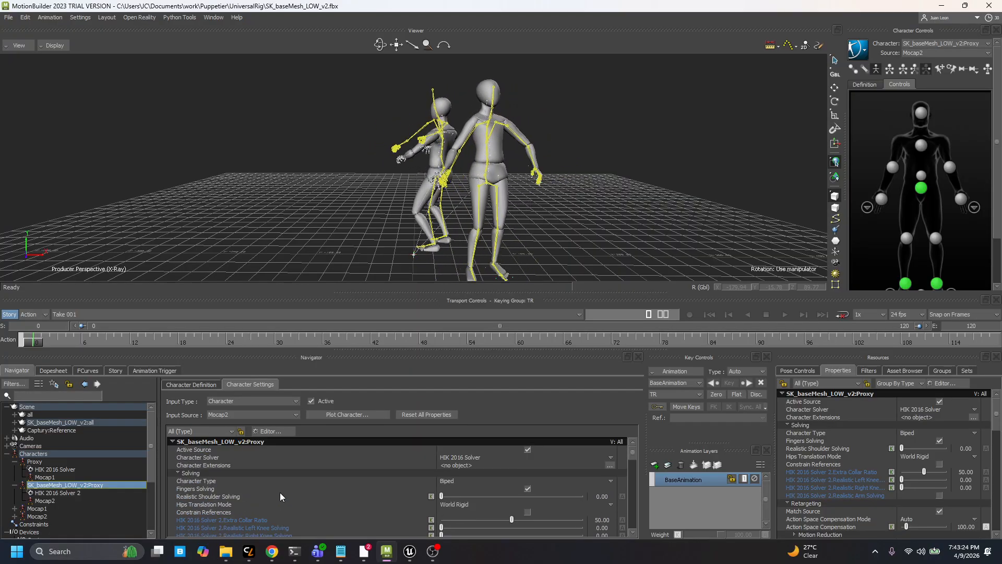
left_click(224, 495)
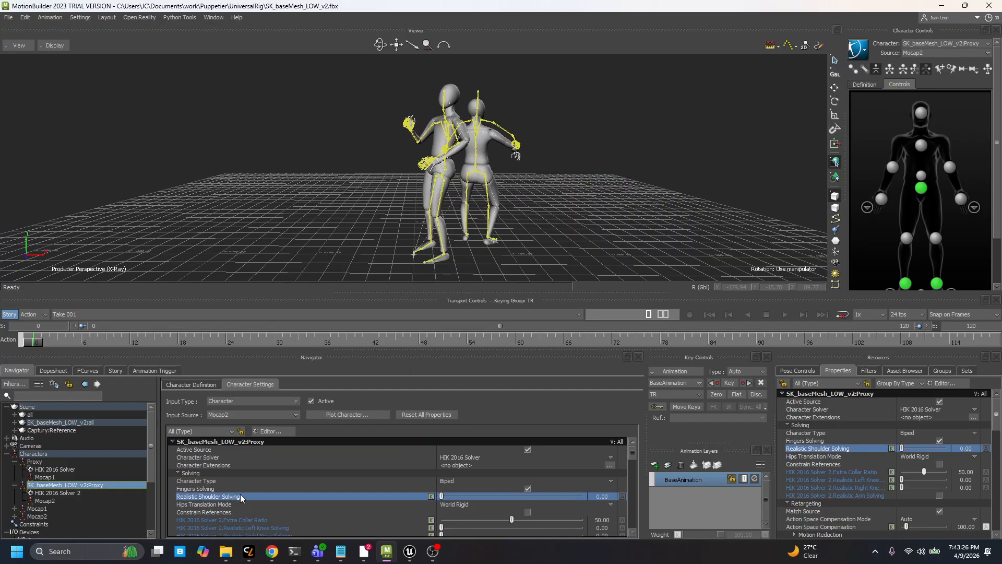
double_click(601, 496)
type("5")
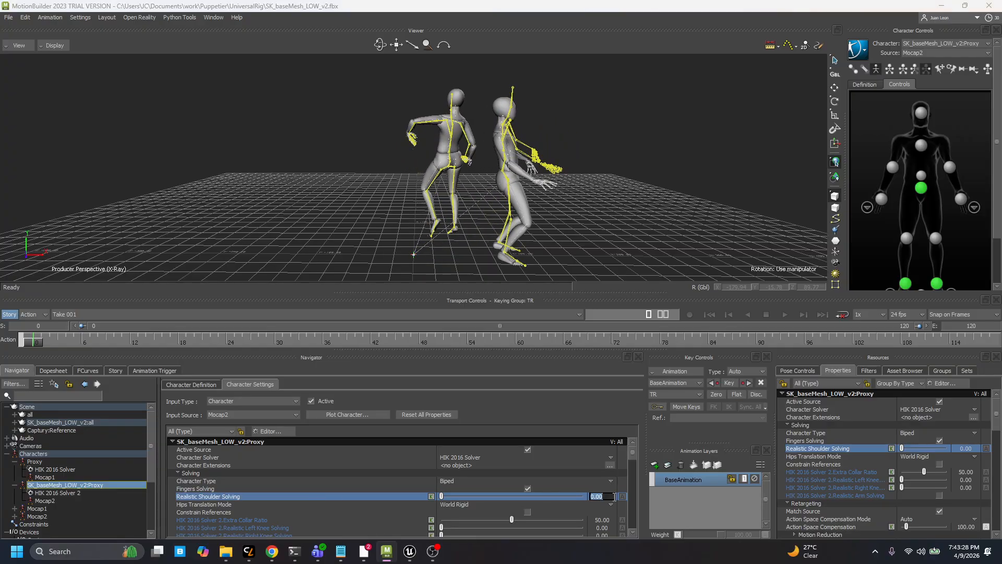
type("0")
key("Return")
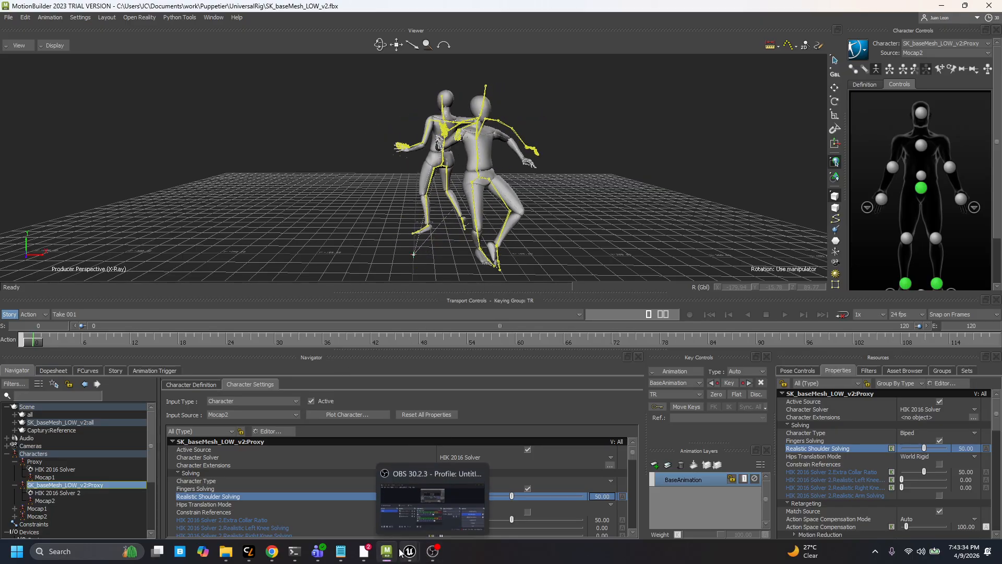
Step: Switch to Captury Live, pause the Japan_006 playback and scrub to about frame 663
mouse_move(248, 551)
left_click(308, 496)
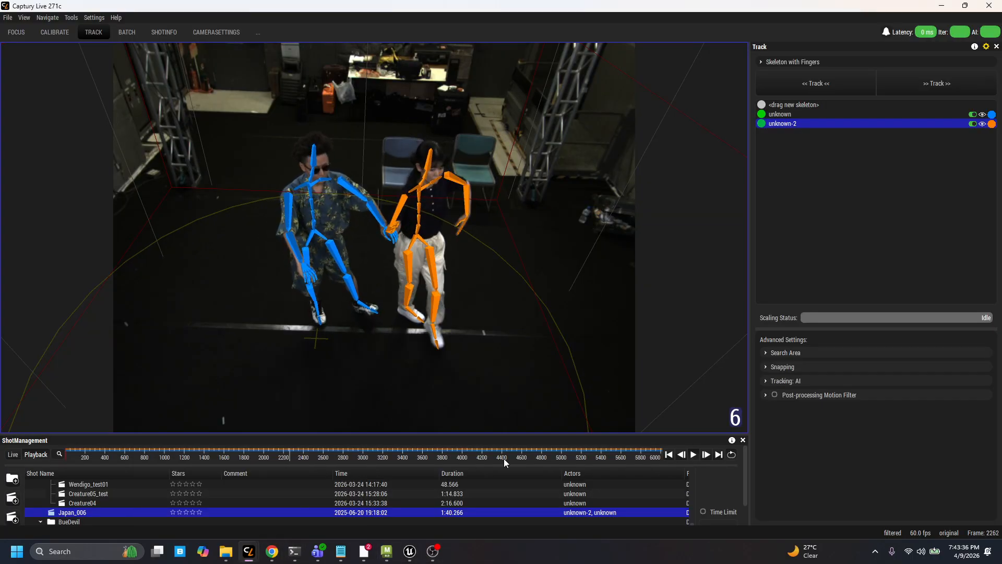
left_click(691, 454)
left_click_drag(165, 454, 132, 447)
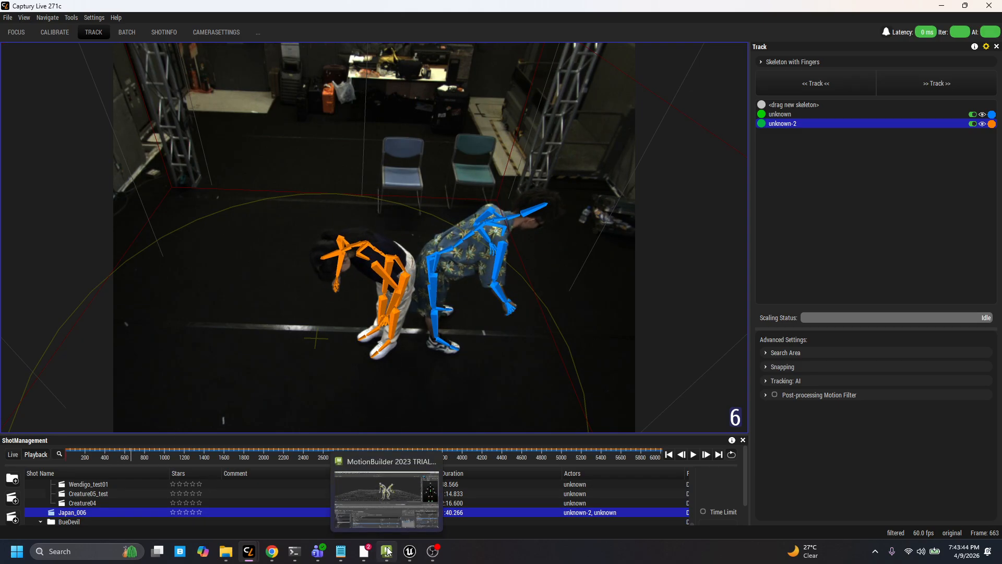
Step: Return to MotionBuilder and closely compare both base meshes with their streamed skeletons in the back-to-back pose
left_click(381, 495)
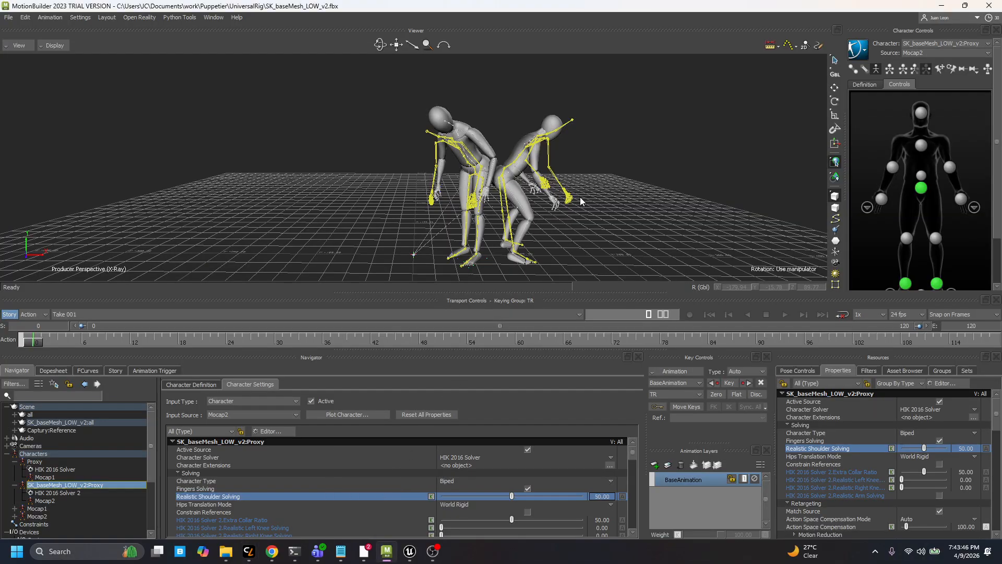
left_click_drag(573, 199, 544, 212, "ctrl+shift")
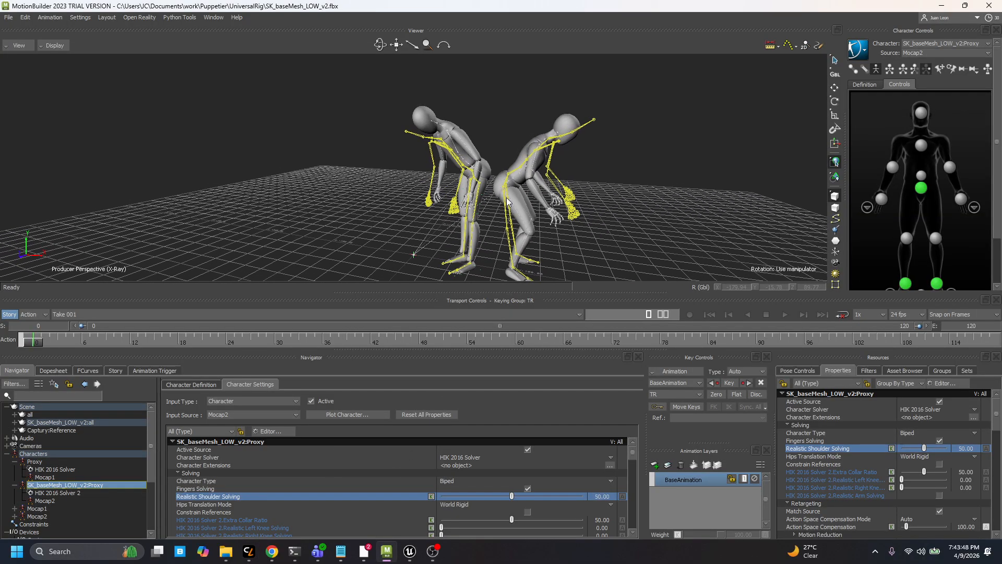
left_click_drag(557, 249, 557, 210, "ctrl+shift")
scroll(536, 202, "up", 3)
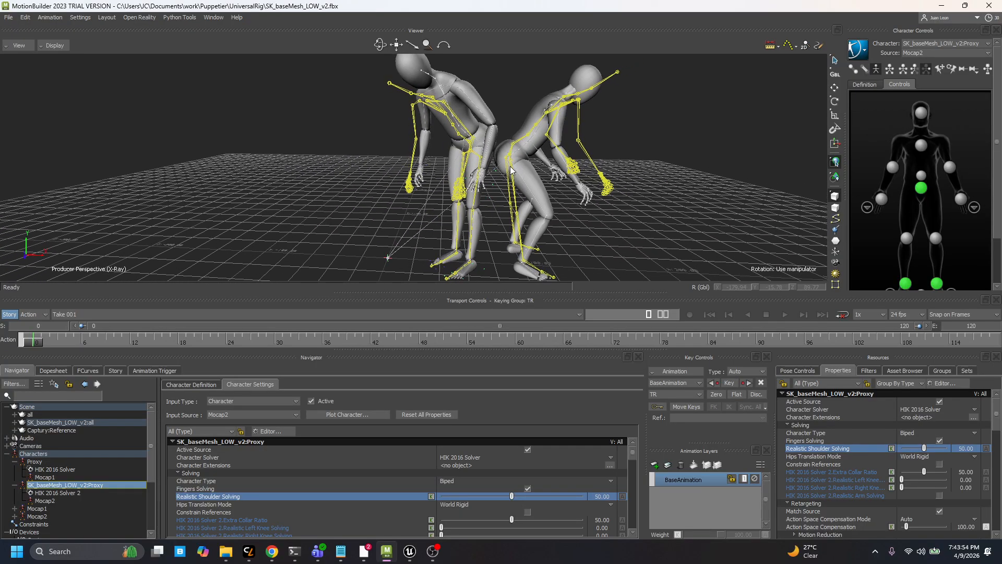
left_click_drag(543, 178, 540, 198, "ctrl+shift")
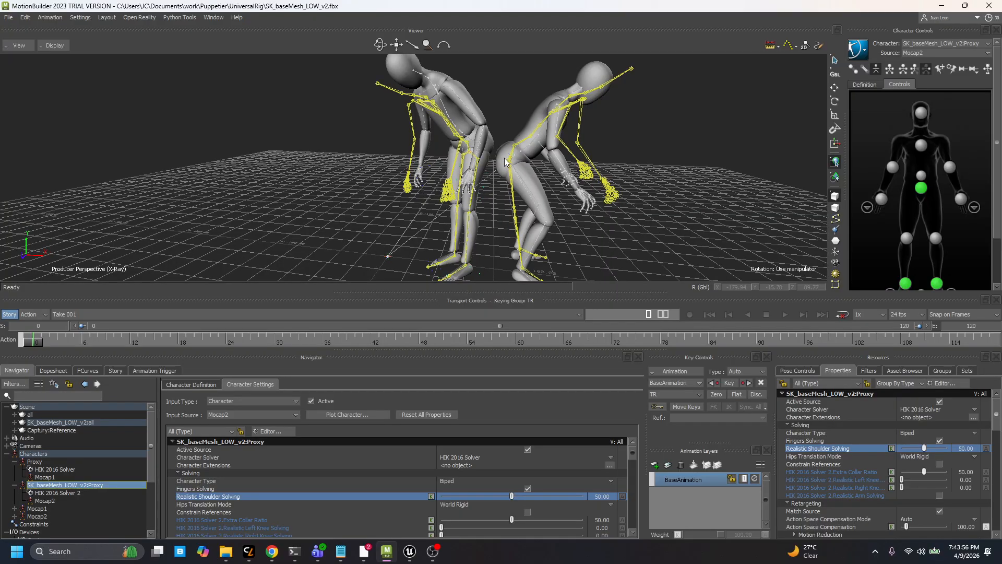
Step: Raise the Hips Level offset of the Proxy character to 12
left_click(46, 462)
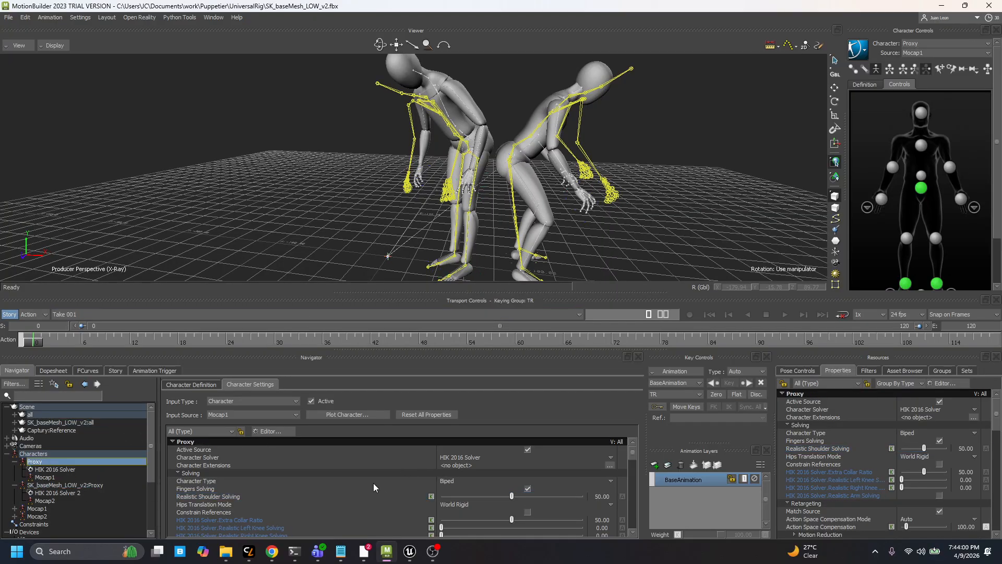
scroll(374, 486, "down", 8)
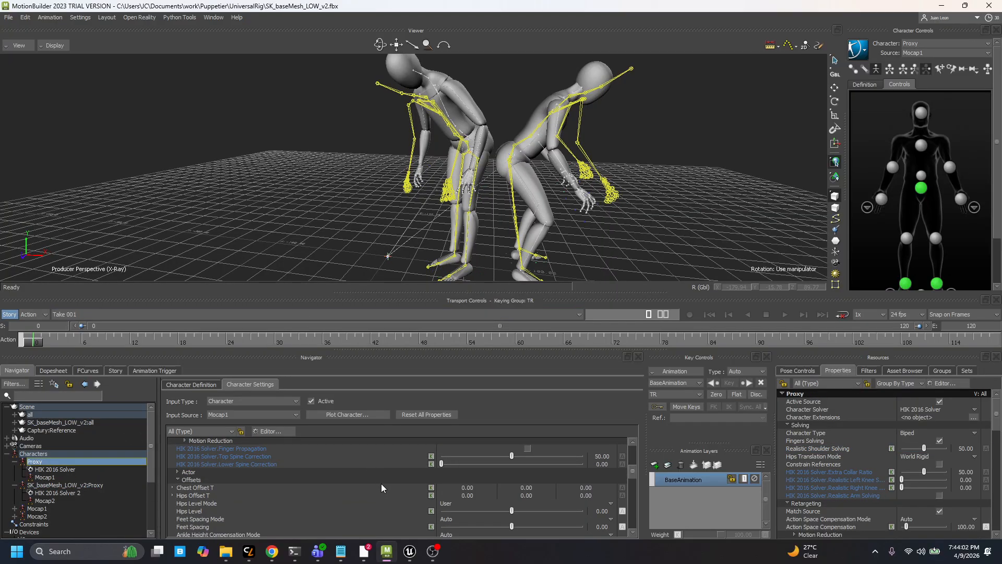
scroll(381, 488, "down", 1)
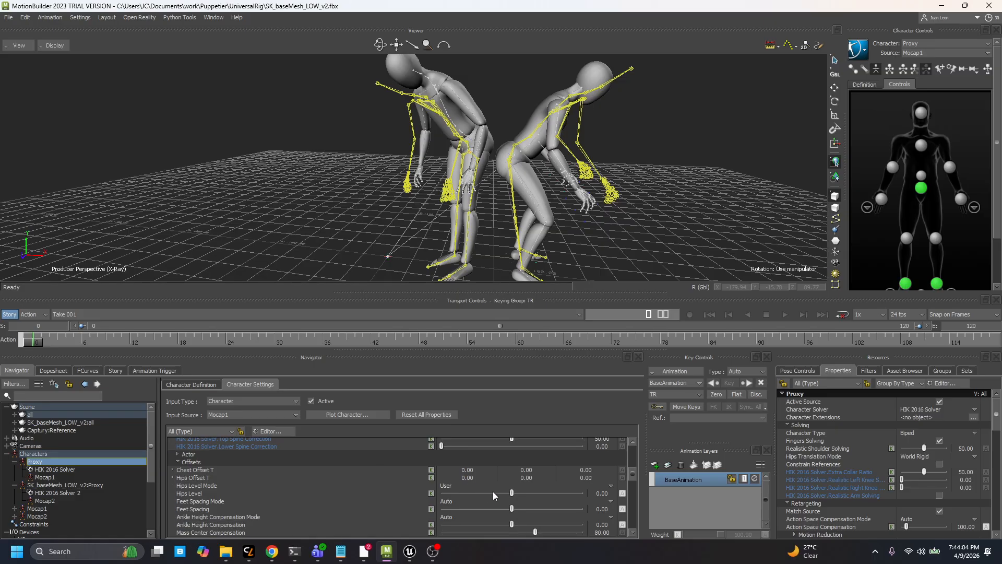
left_click_drag(513, 494, 514, 494)
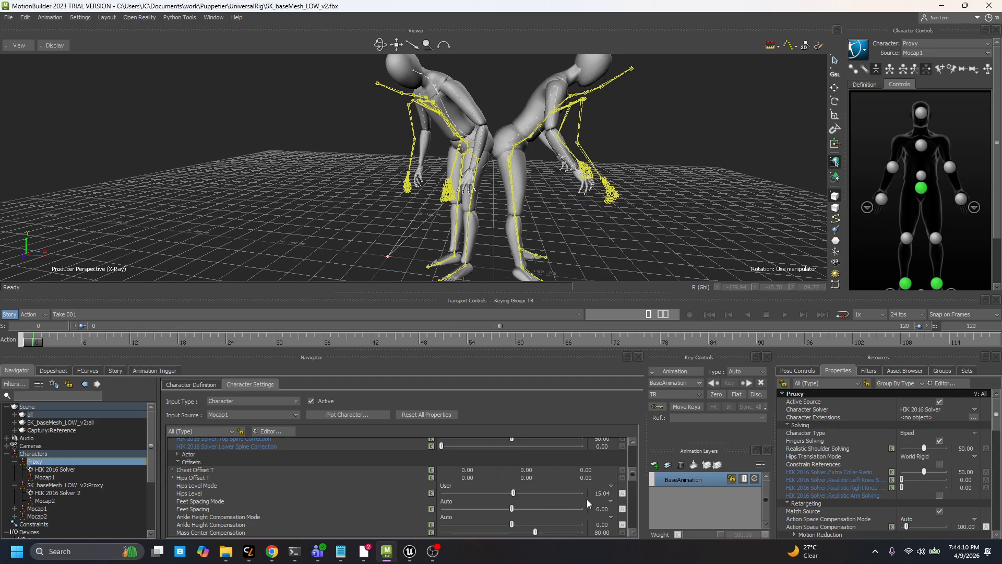
double_click(602, 494)
type("12")
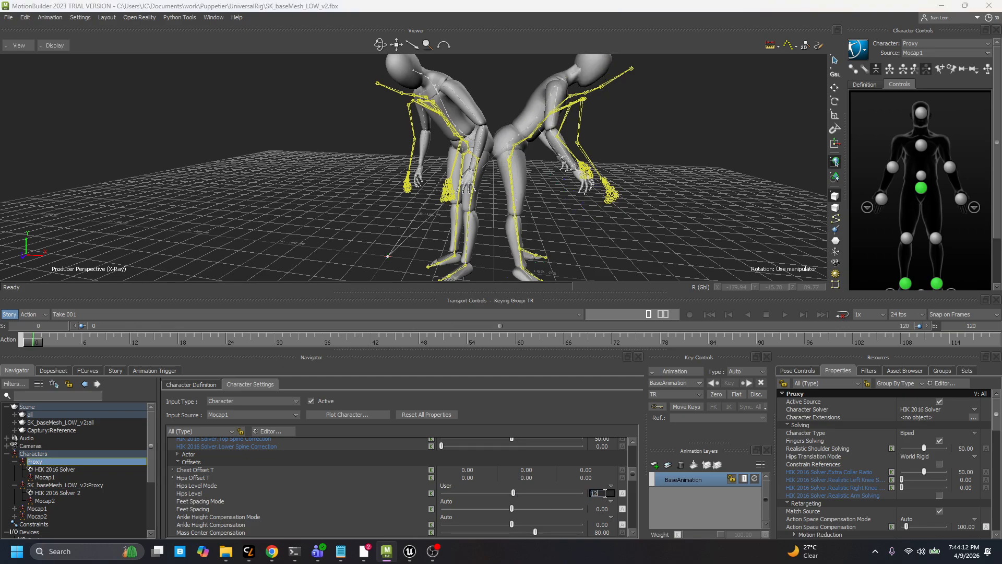
key("Escape")
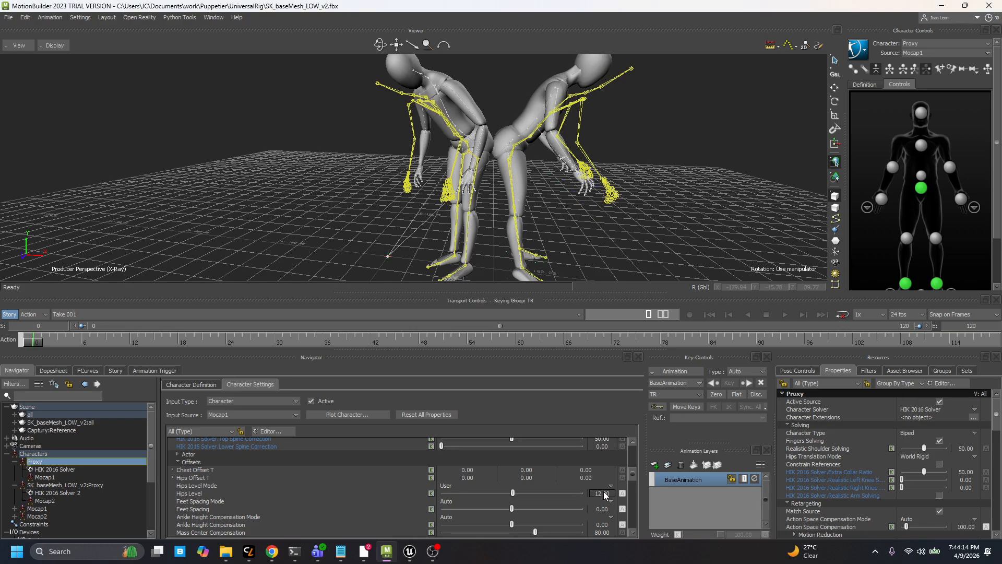
Step: Refine Proxy's Hips Level by trying 10 and 8 before settling on 9
double_click(601, 493)
type("1")
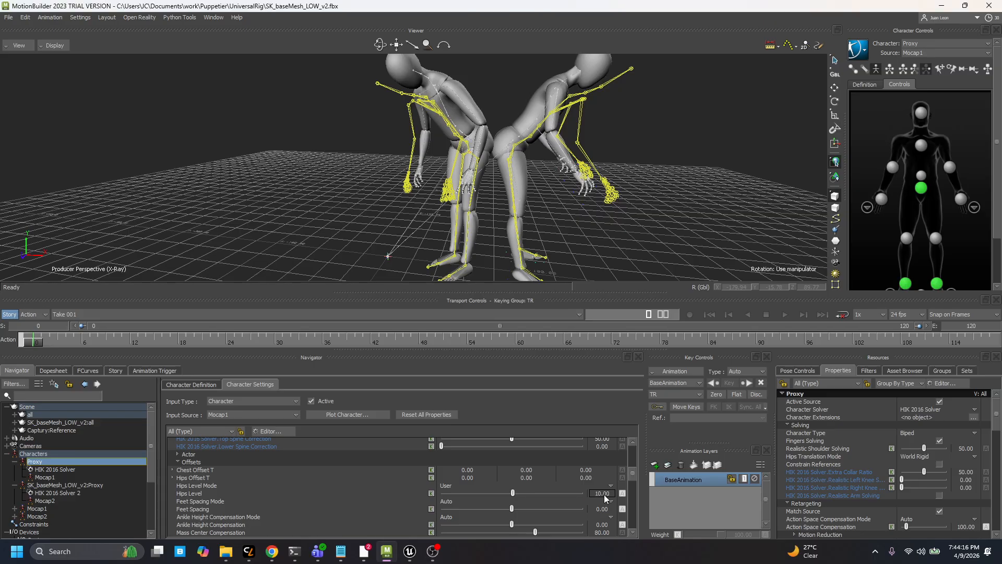
key("Return")
double_click(600, 494)
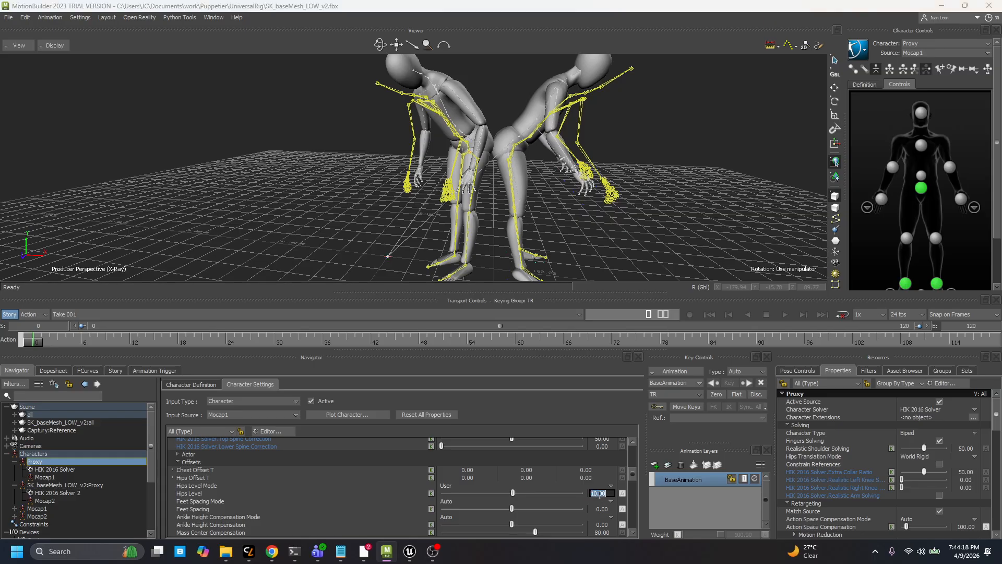
type("8")
key("Return")
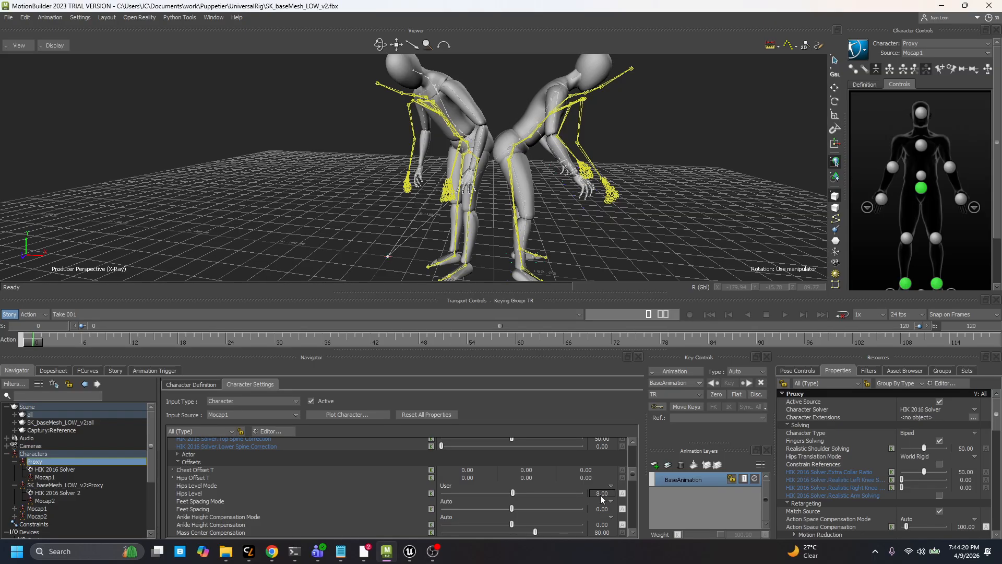
double_click(600, 495)
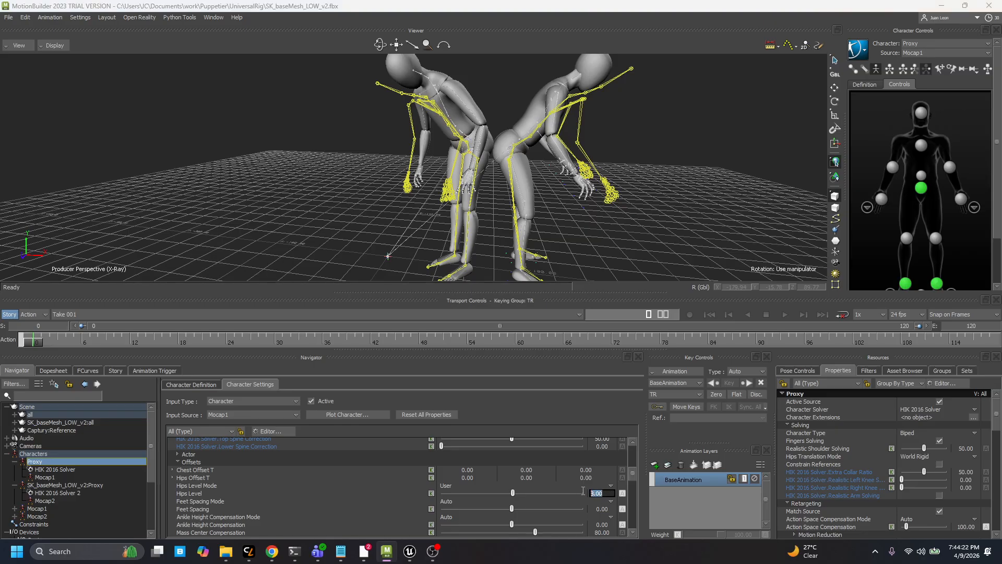
type("9")
key("Return")
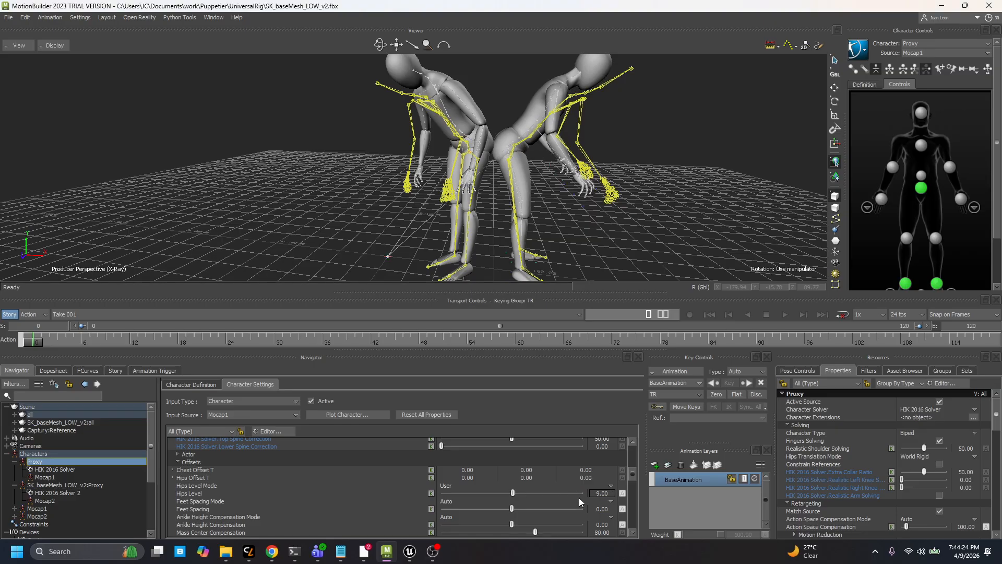
Step: Move Proxy's LeftFoot_IntHeel floor contact marker along Z to about -15.75, closer to the mesh's heel
left_click_drag(625, 212, 510, 246, "alt")
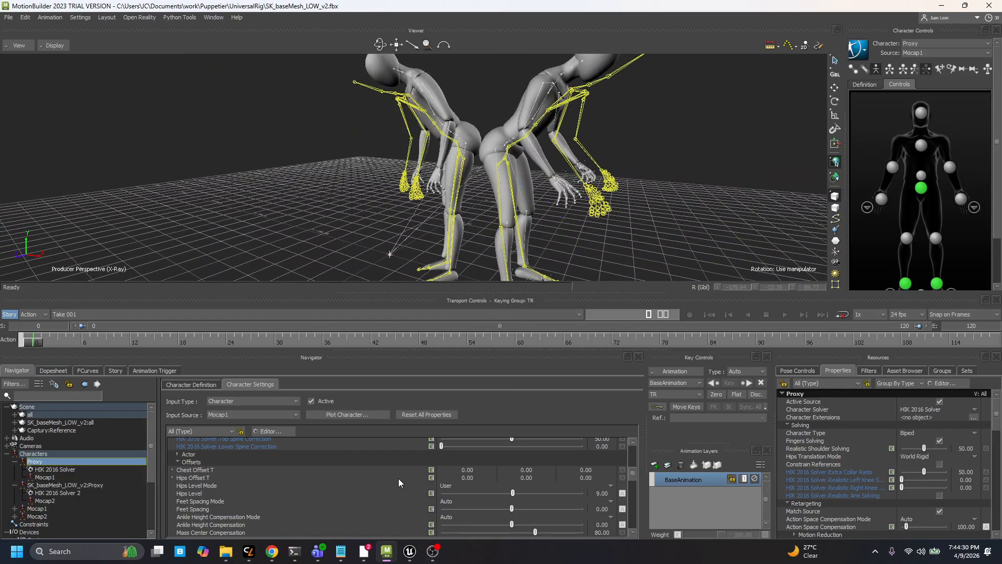
middle_click_drag(506, 228, 492, 176, "alt")
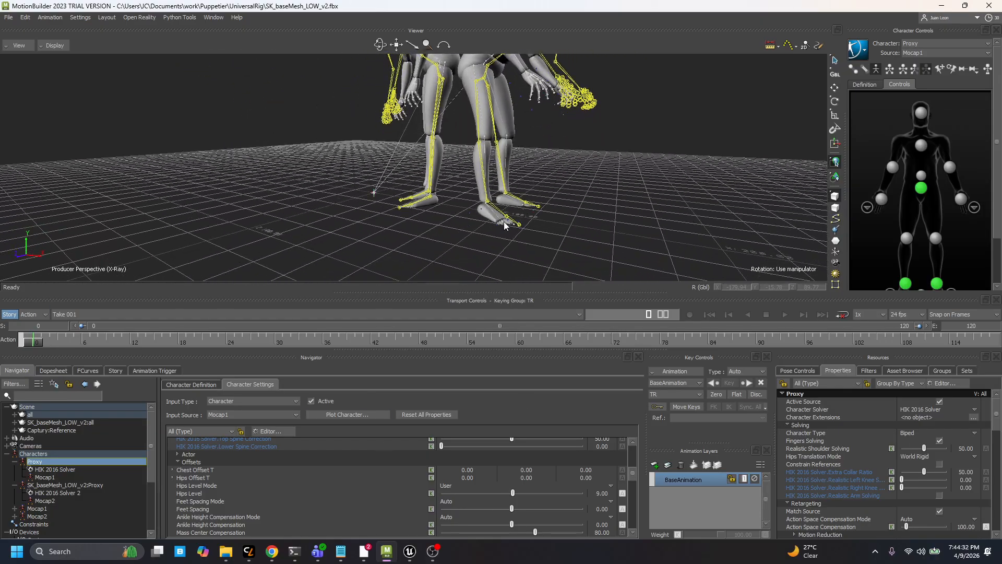
left_click_drag(504, 226, 484, 246, "alt")
scroll(483, 246, "up", 3)
middle_click_drag(493, 247, 472, 199, "alt")
scroll(472, 200, "up", 5)
left_click_drag(531, 207, 512, 213, "alt")
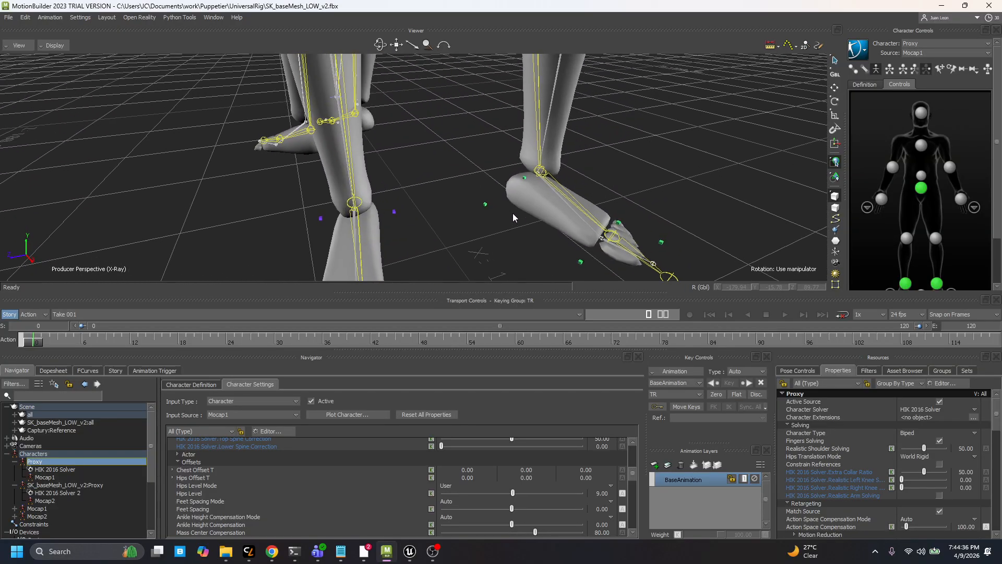
left_click(484, 204)
key("t")
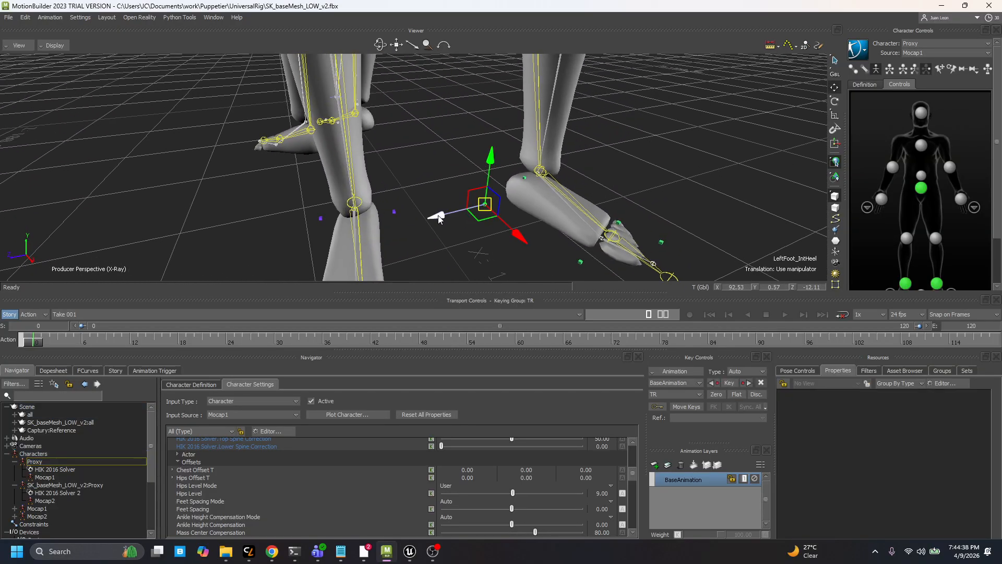
left_click_drag(438, 218, 456, 214)
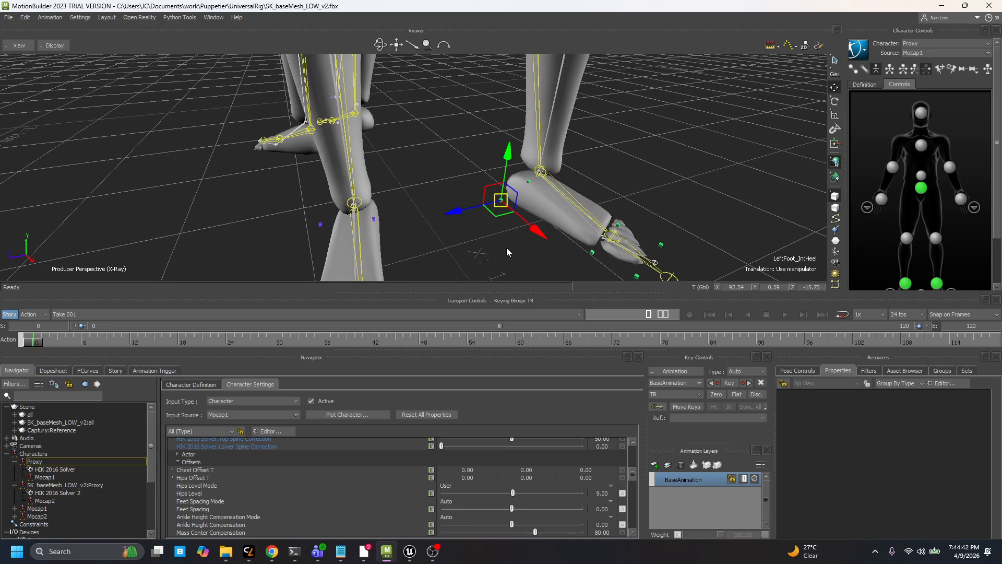
Step: Move the LeftFoot_IntToeTip marker beside the toes to about X 114.29, Z -22.36, and inspect the right foot's markers
middle_click_drag(605, 259, 598, 242, "alt")
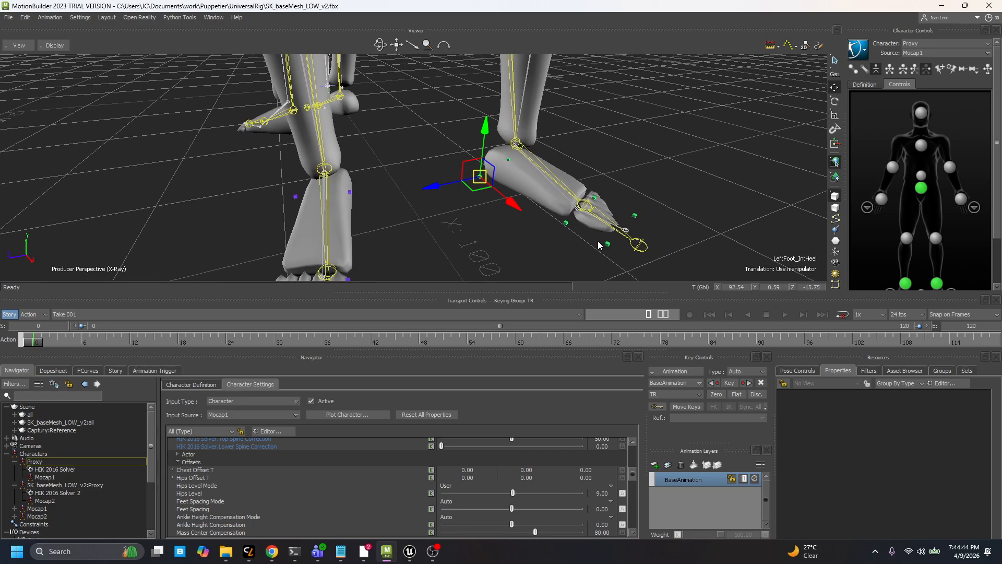
left_click_drag(607, 243, 640, 267)
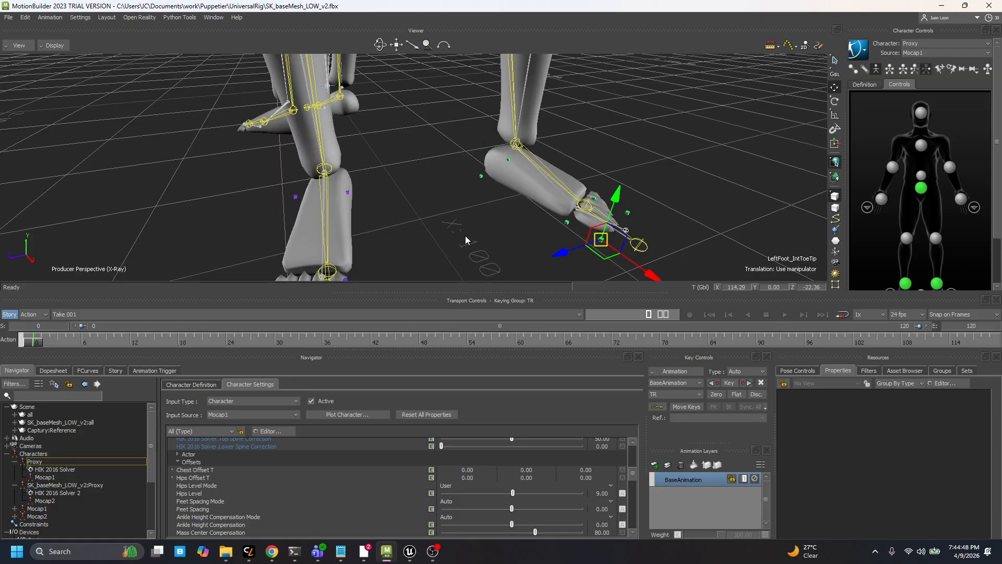
left_click_drag(465, 236, 534, 205, "alt")
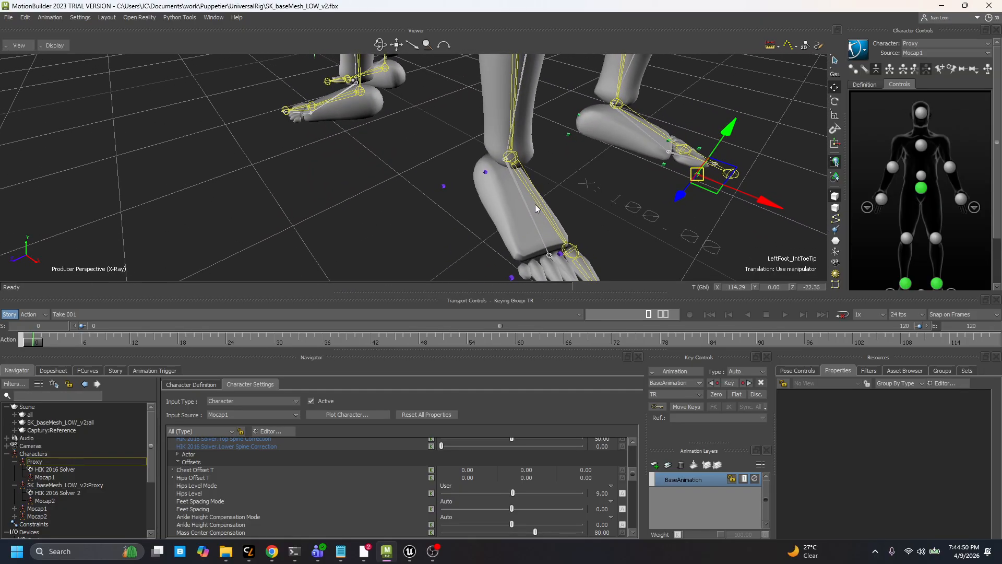
mouse_move(452, 195)
left_mouse_down("alt")
mouse_move(534, 211)
mouse_move(474, 193)
mouse_move(445, 197)
left_mouse_up("alt")
Step: Try shifting the RightHand_ThumbBase contact marker along Z to about 26.30, and undo the move
scroll(544, 174, "down", 5)
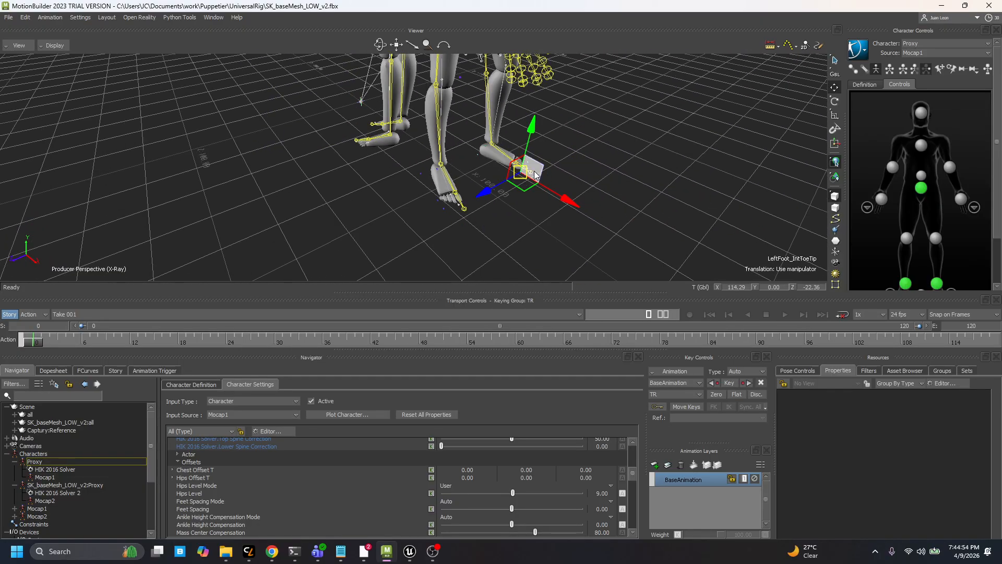
middle_click_drag(496, 192, 487, 224, "alt")
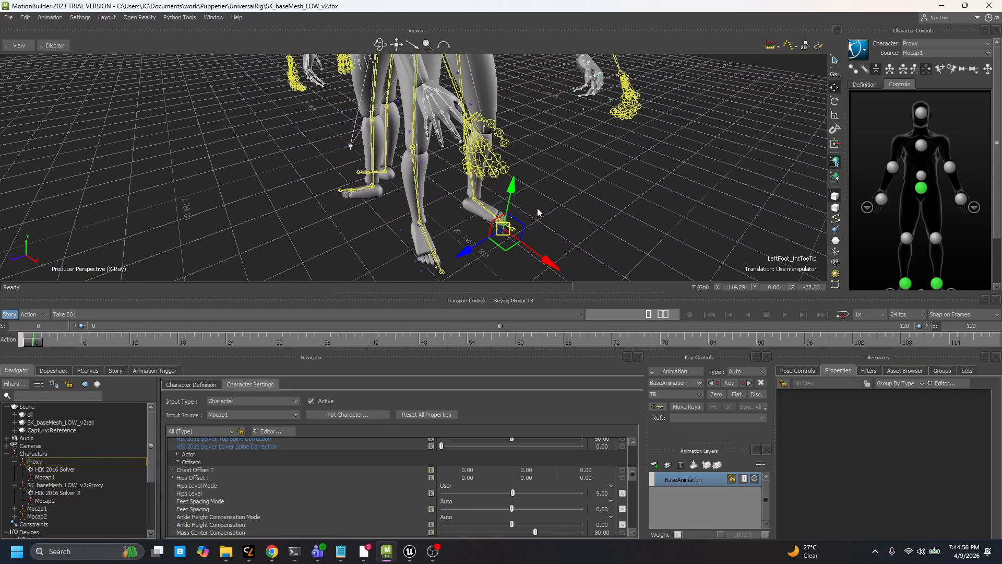
left_click(468, 102)
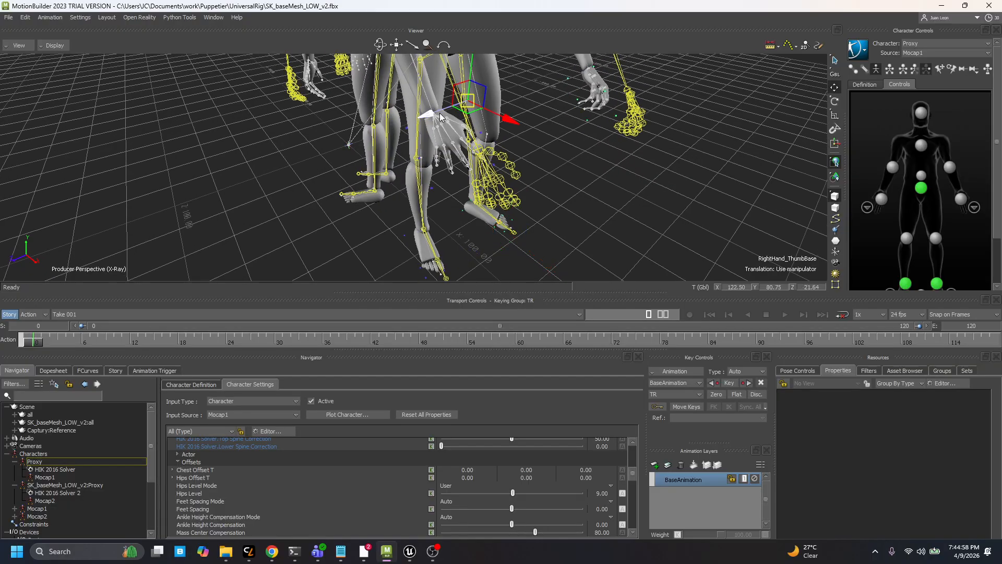
left_click_drag(436, 115, 426, 118)
left_click_drag(475, 108, 435, 131)
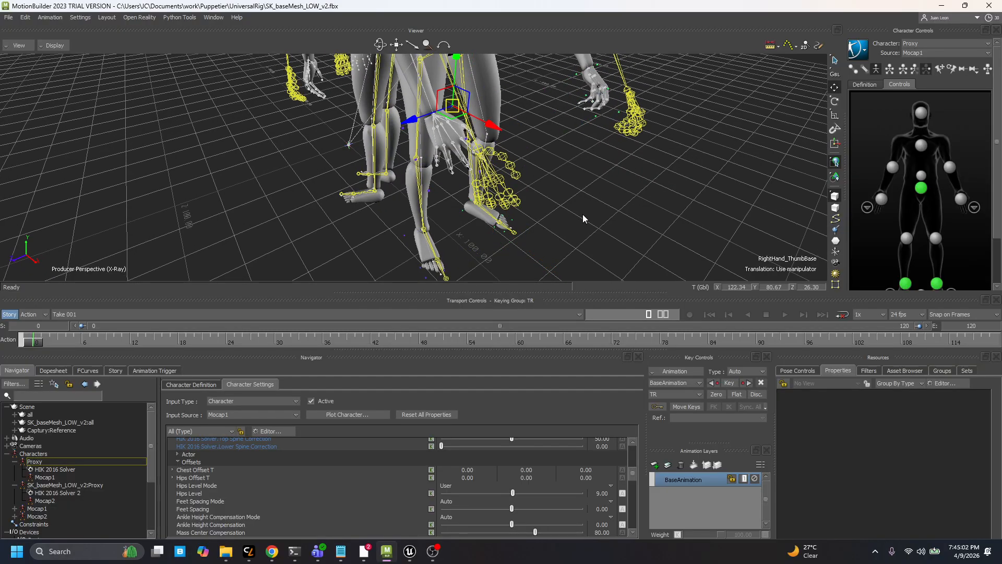
key("ctrl+z")
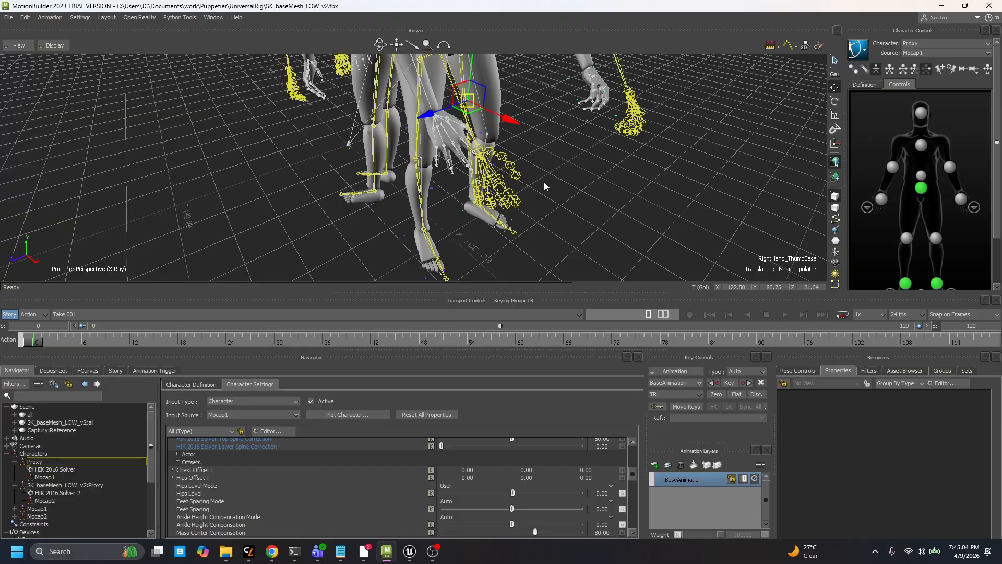
Step: Check the feet against the streamed skeletons, and resume the Japan_006 playback in Captury Live
left_click_drag(557, 238, 570, 221, "alt")
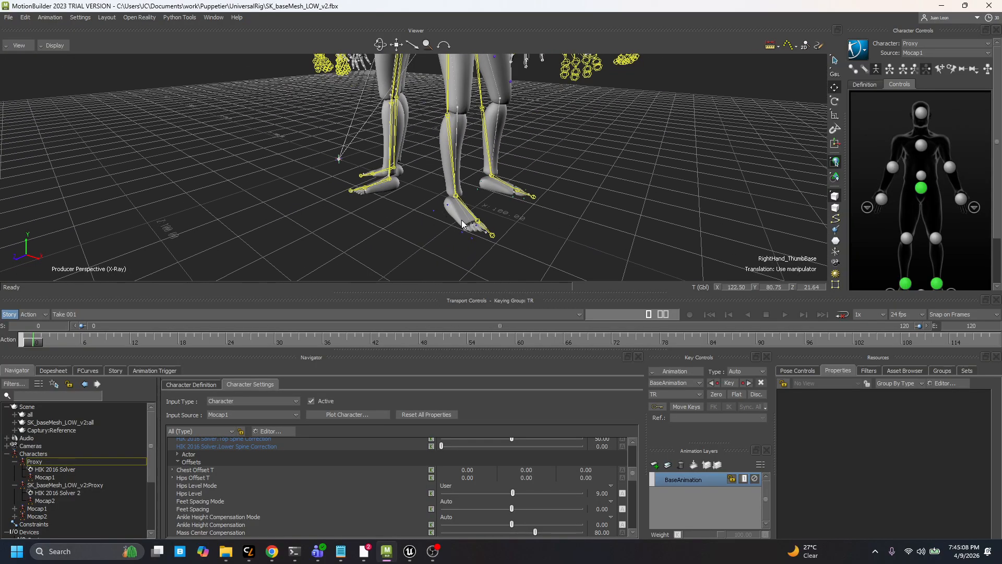
left_click_drag(511, 225, 380, 229, "alt")
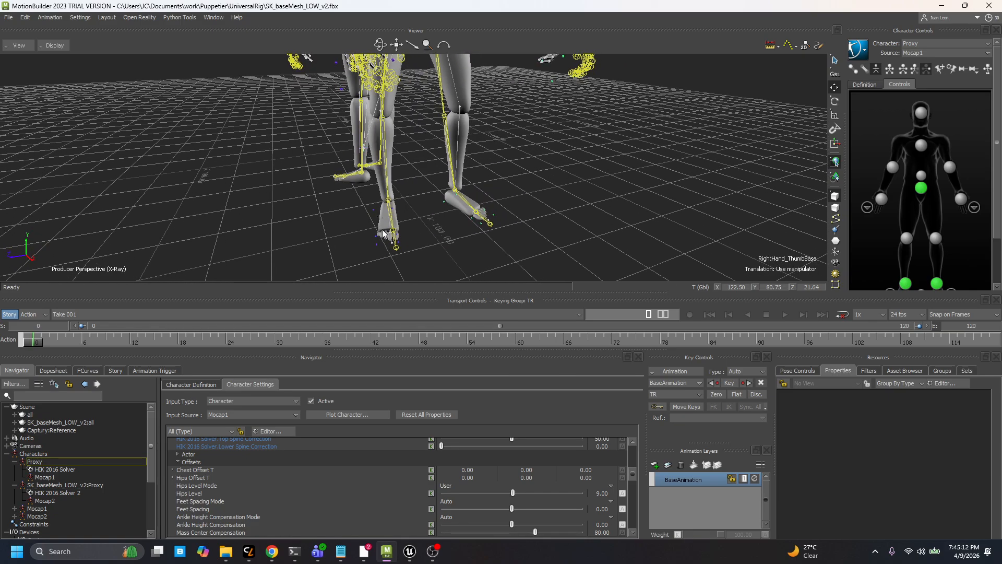
left_click_drag(466, 223, 483, 226, "alt")
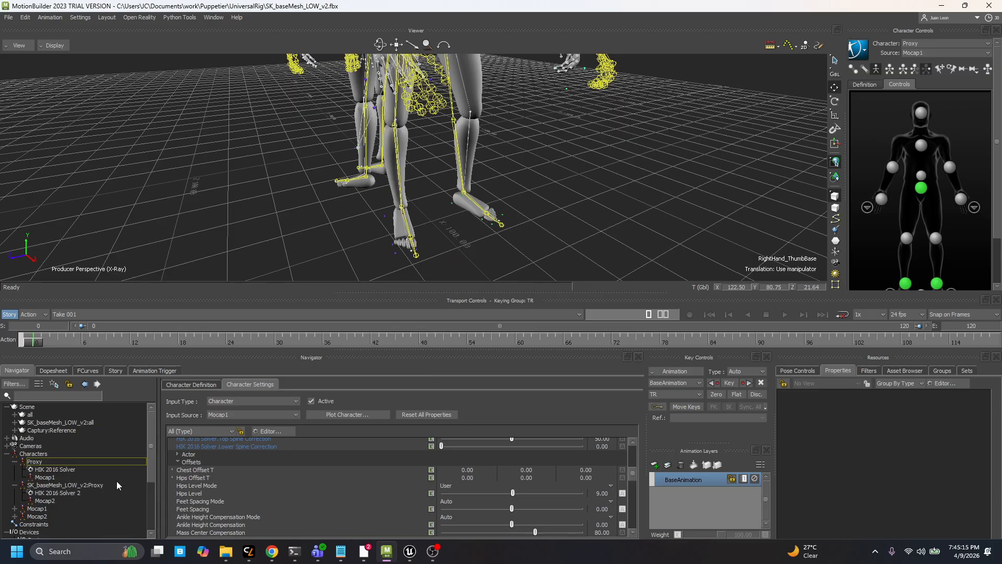
scroll(403, 245, "down", 5)
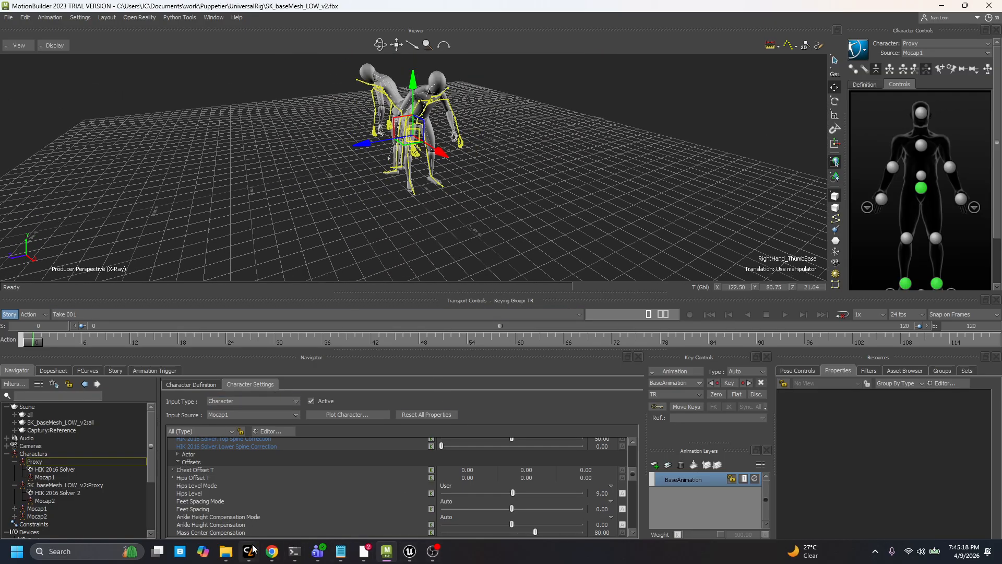
mouse_move(251, 551)
left_click(299, 502)
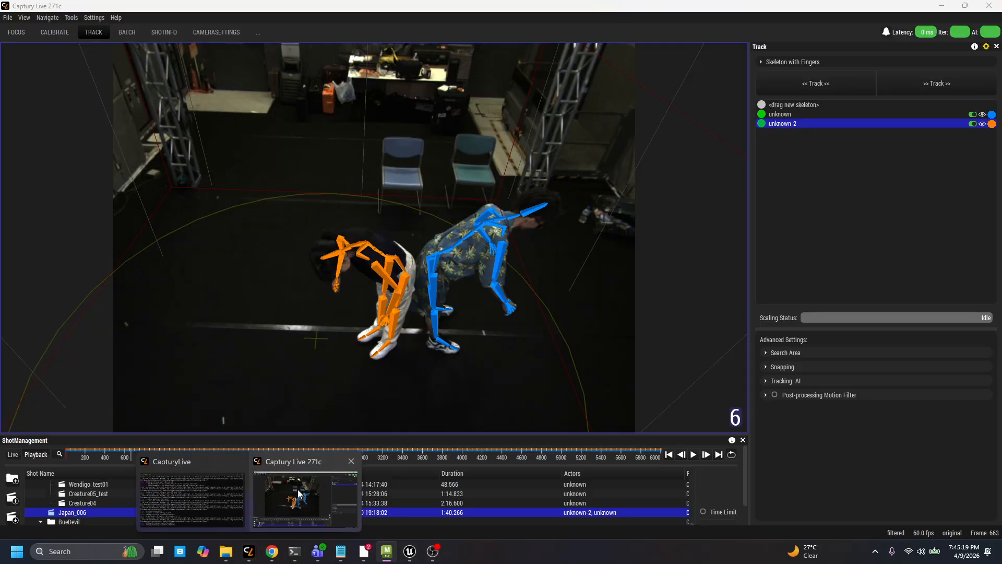
left_click(693, 454)
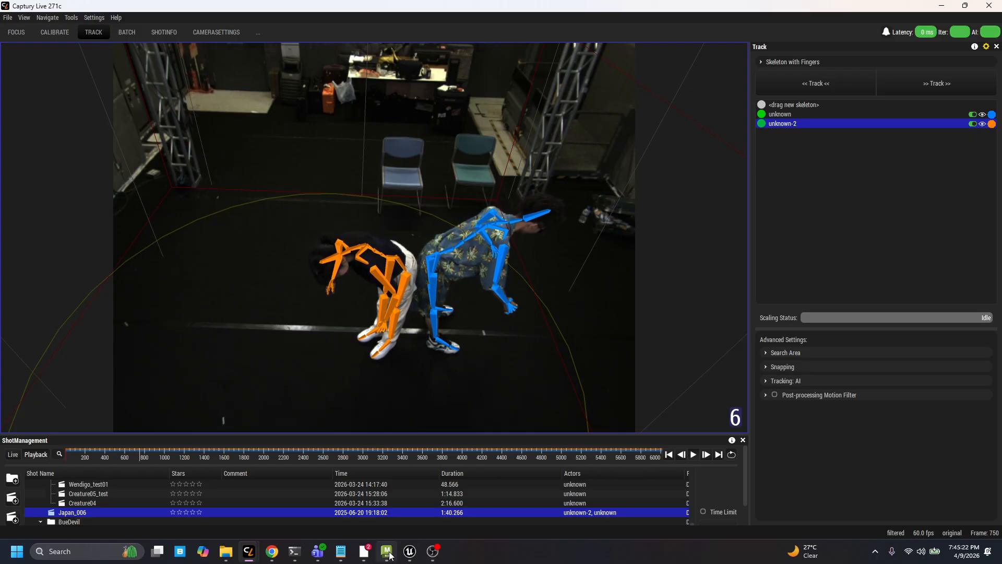
Step: Return to MotionBuilder, review both base meshes following the streamed motion, and select Captury:Reference in the scene
mouse_move(387, 551)
left_click(394, 494)
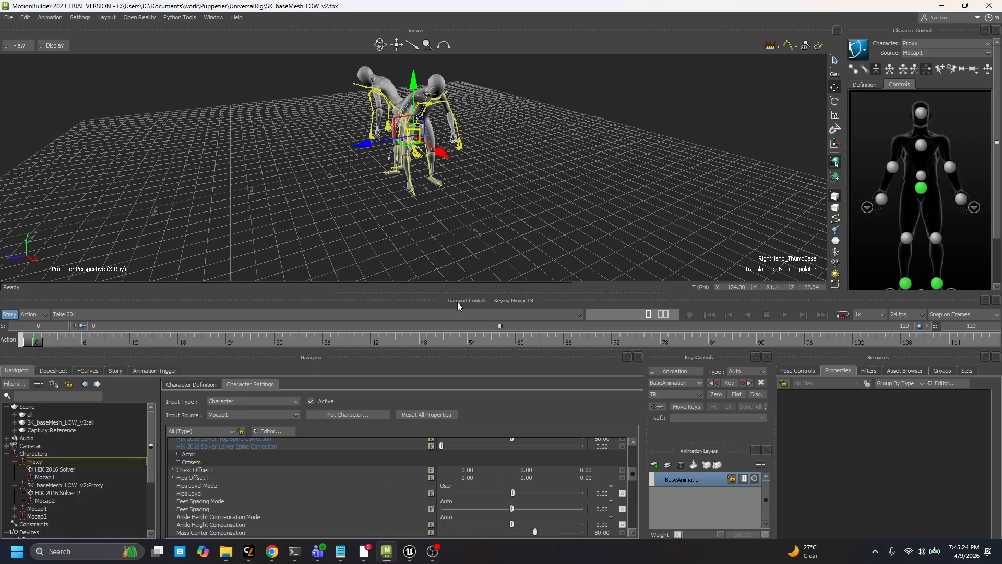
left_click_drag(478, 217, 537, 204, "alt")
left_click(540, 192)
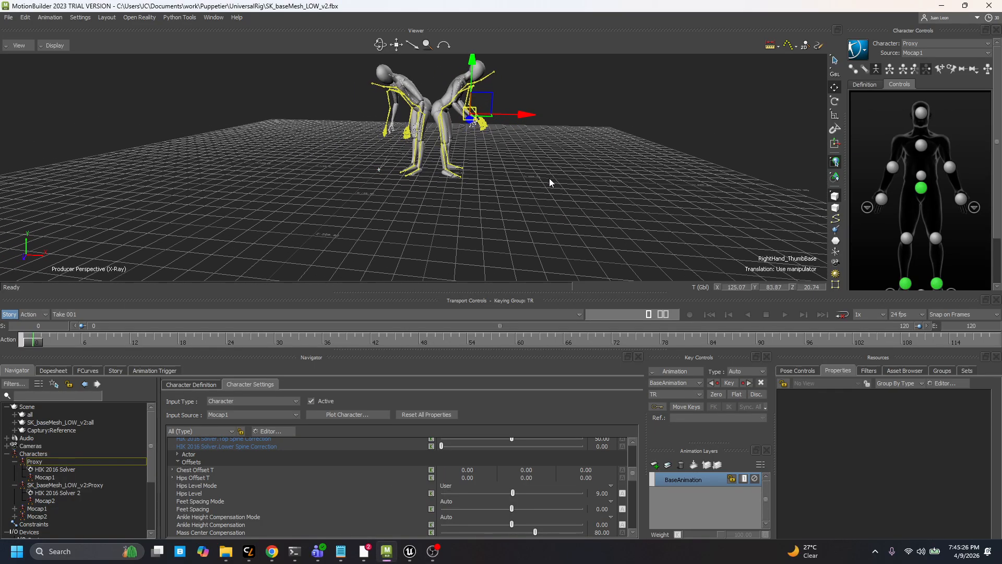
middle_click_drag(571, 184, 565, 210, "alt")
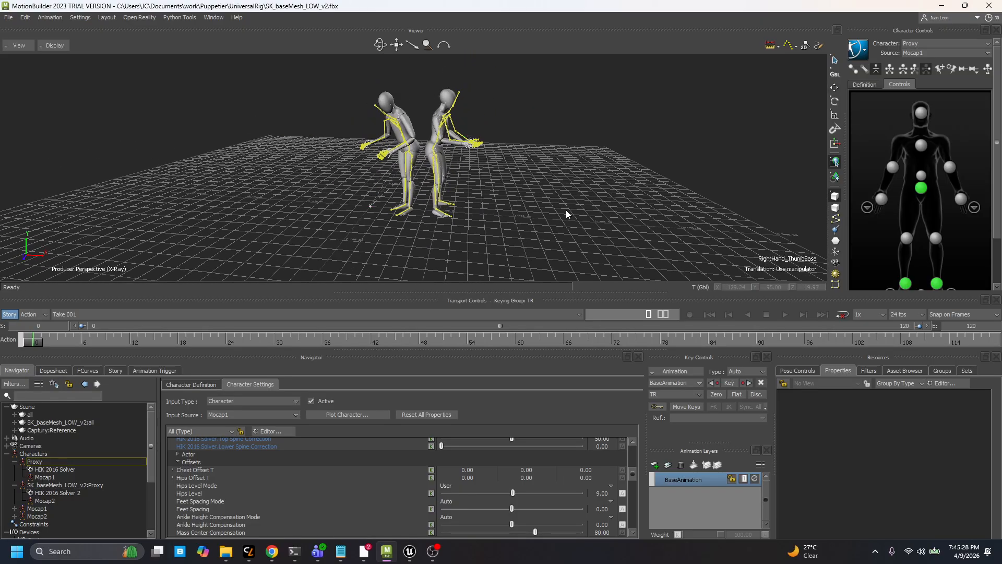
left_click_drag(566, 209, 574, 199, "alt")
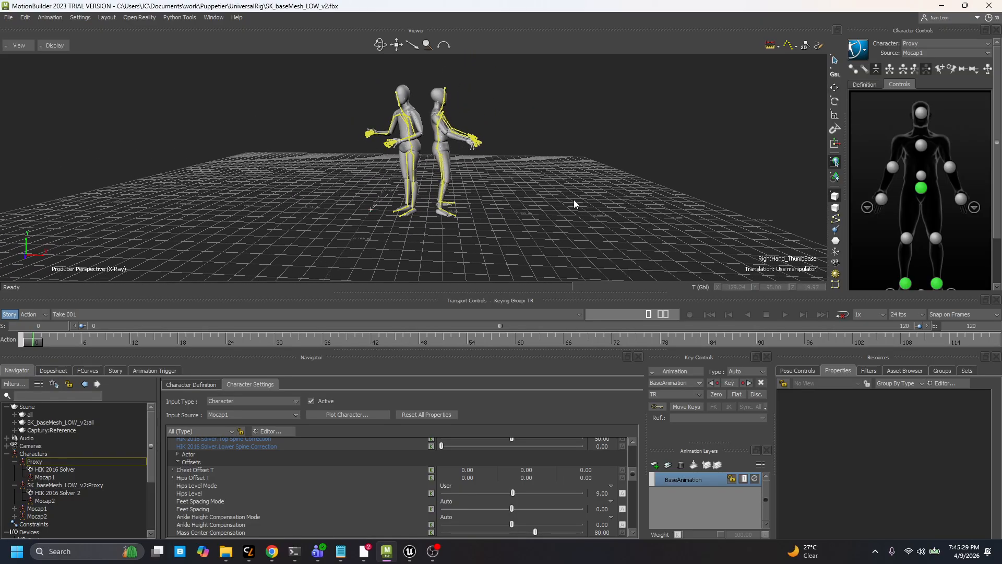
left_click(37, 431)
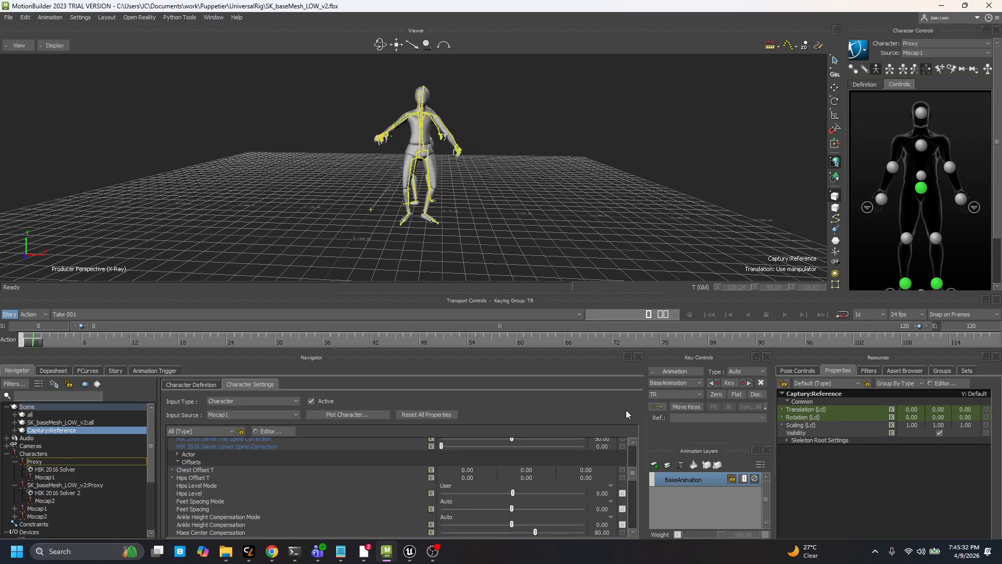
Step: Hide the Captury:Reference skeletons and enlarge the viewer area above the transport controls
left_click(939, 432)
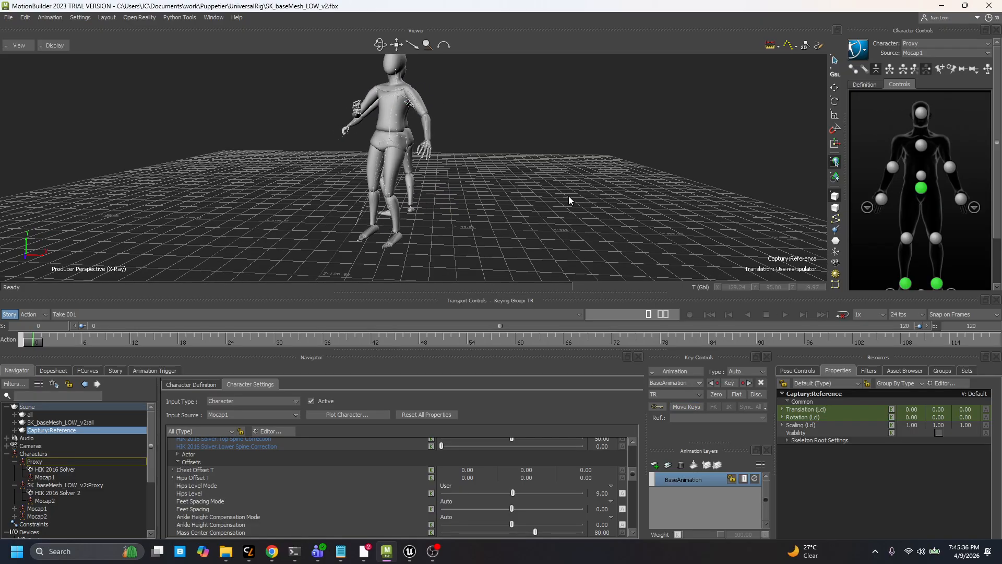
left_click_drag(573, 311, 573, 342)
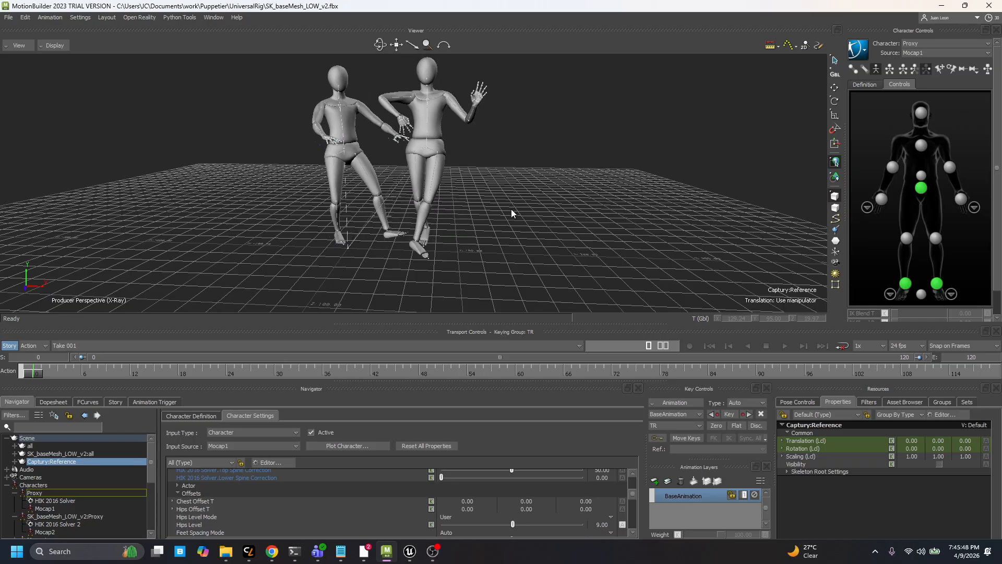
Step: Add a UE - LiveLink device to the scene from the Devices templates
left_click(8, 485)
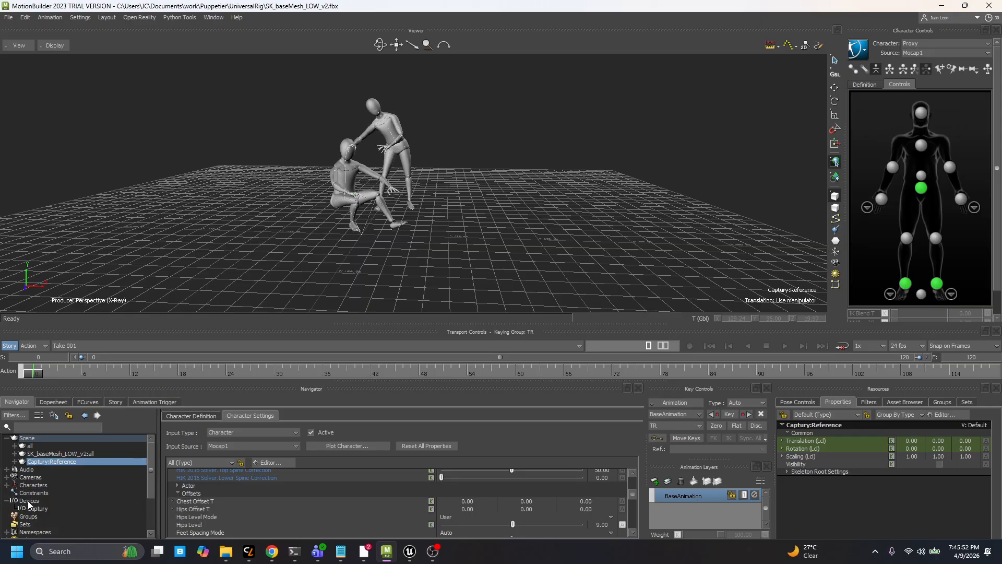
left_click(29, 501)
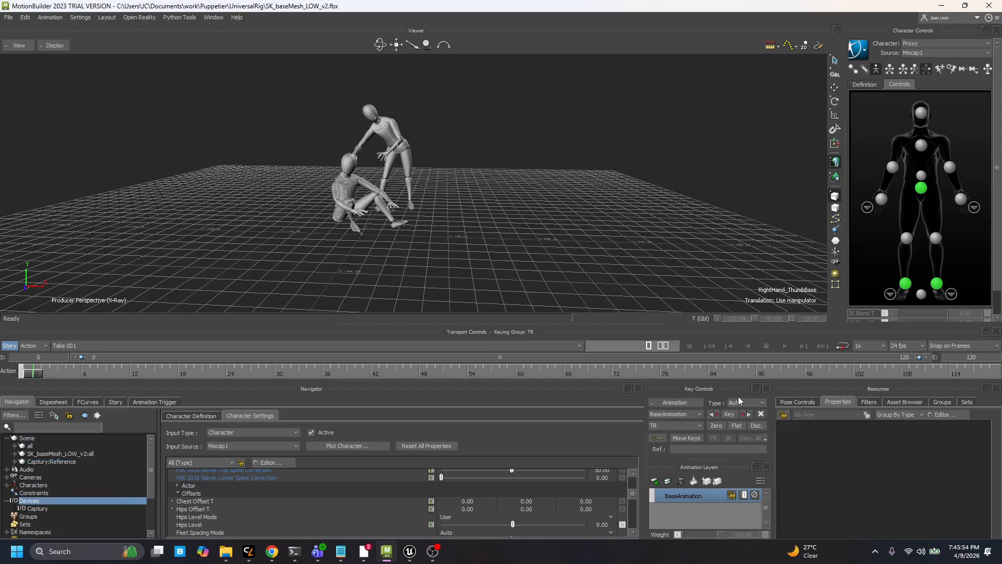
left_click(902, 403)
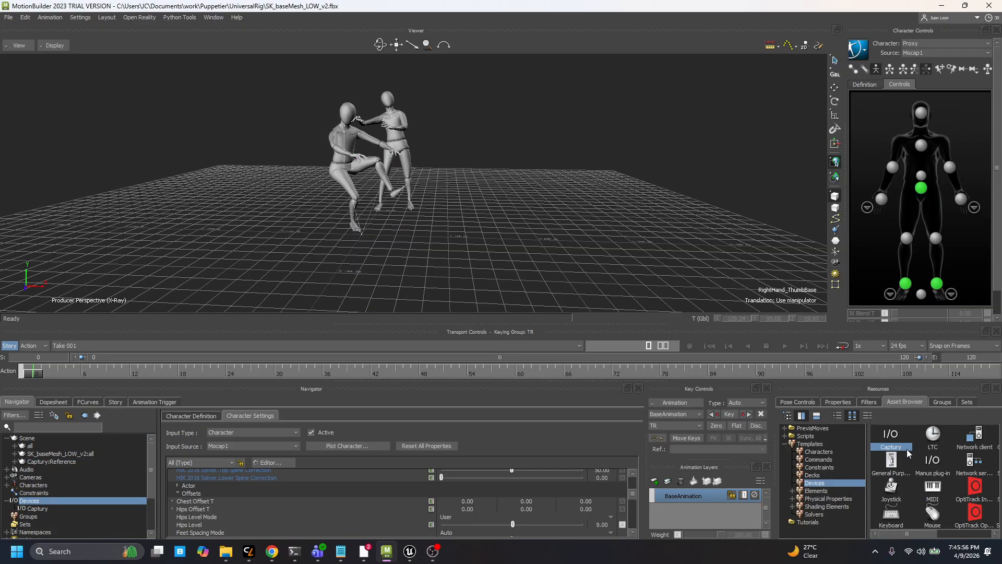
scroll(937, 514, "down", 5)
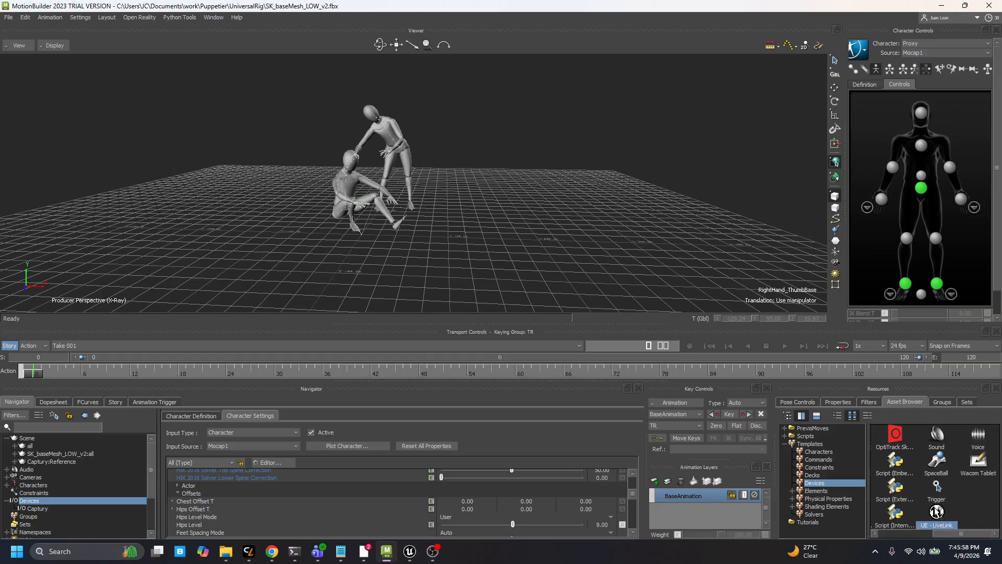
left_click_drag(937, 514, 530, 241)
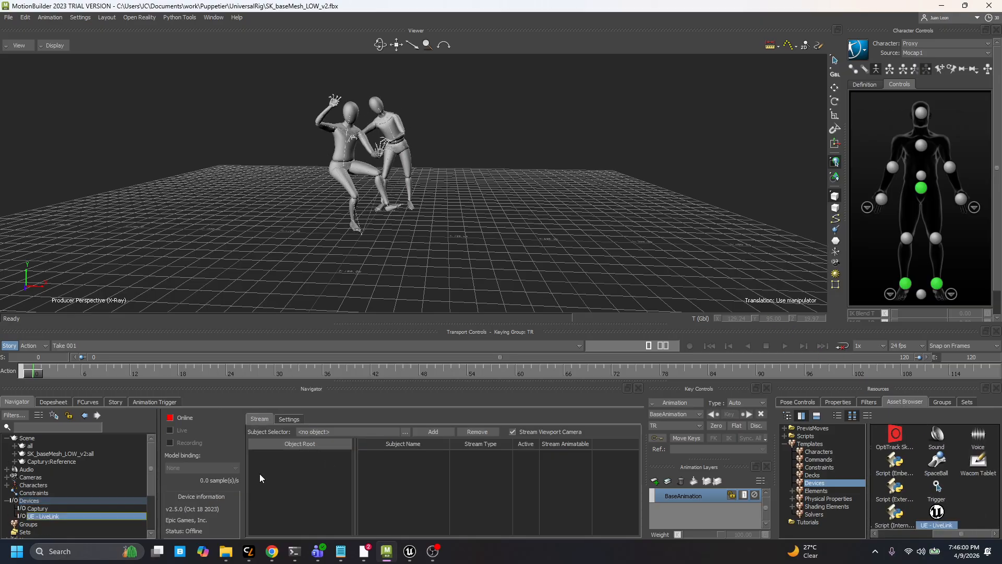
Step: Add the Root joints under all > BODY and under SK_baseMesh_LOW_v2:BODY as stream subjects of the UE - LiveLink device
left_click(406, 431)
left_click(304, 447)
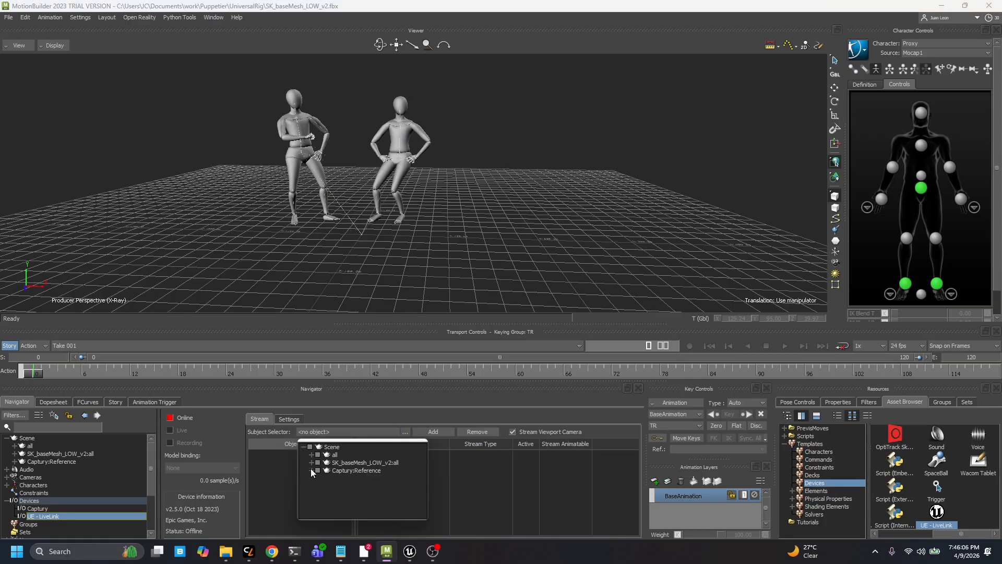
left_click(313, 462)
left_click(312, 455)
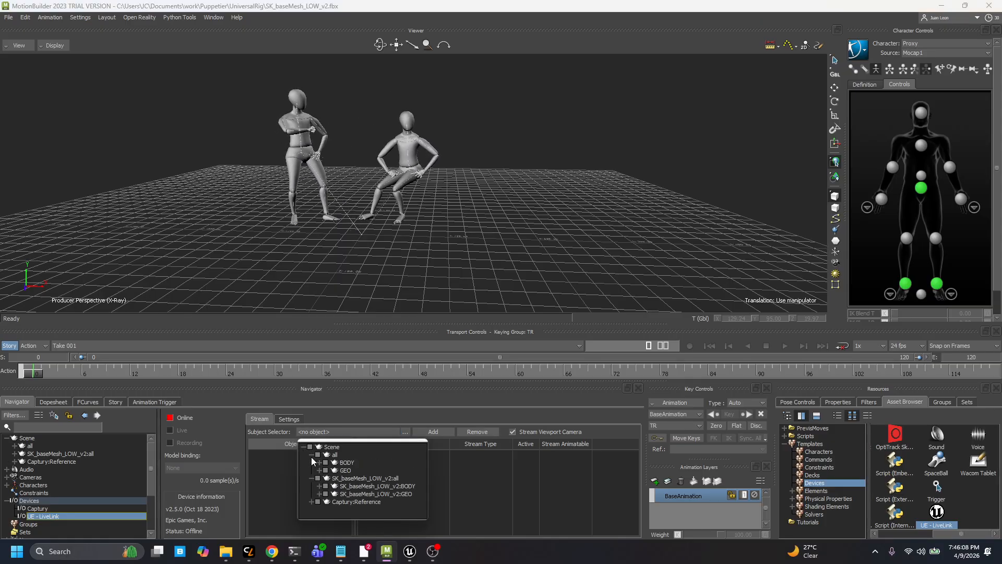
left_click(319, 463)
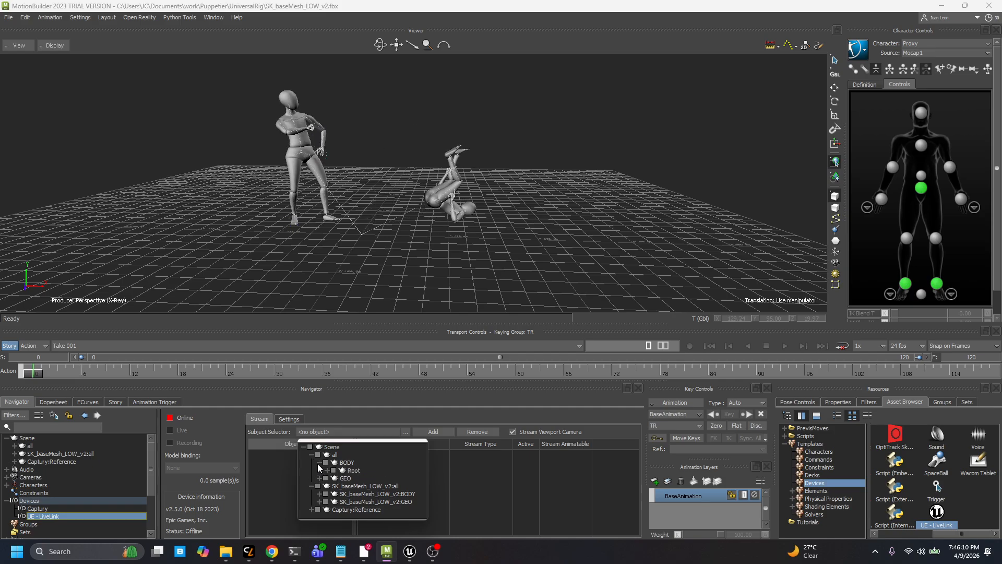
left_click(334, 471)
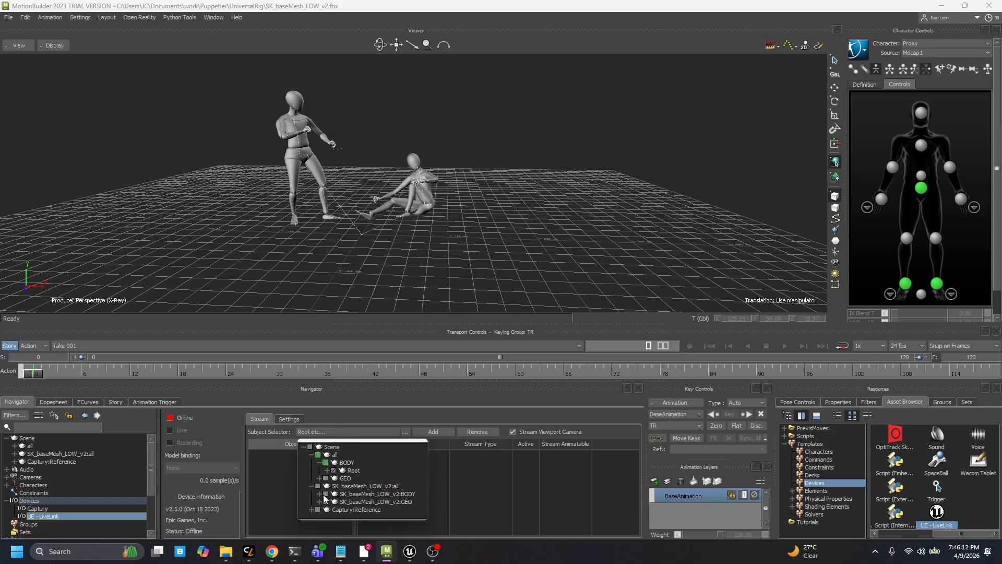
left_click(319, 494)
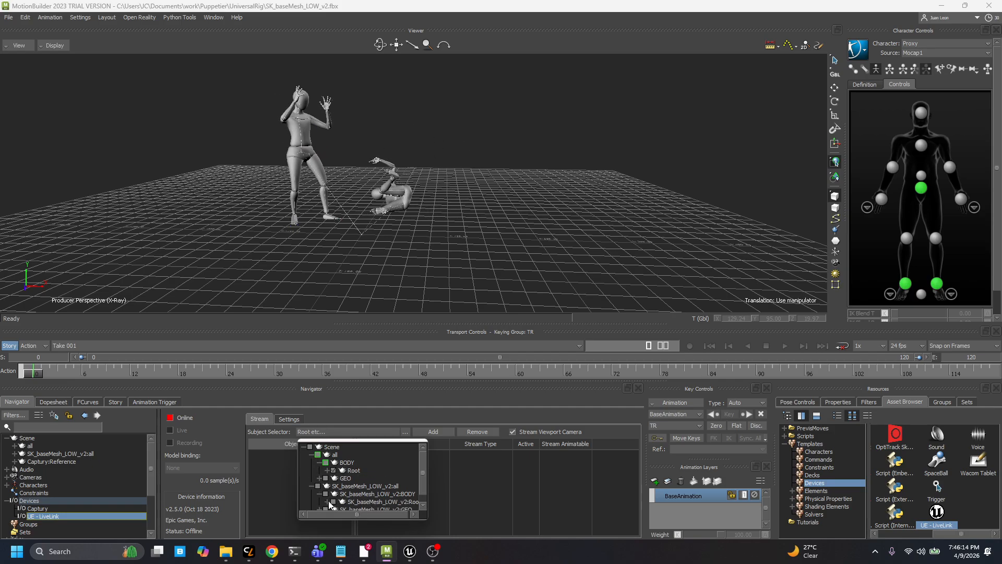
left_click(334, 502)
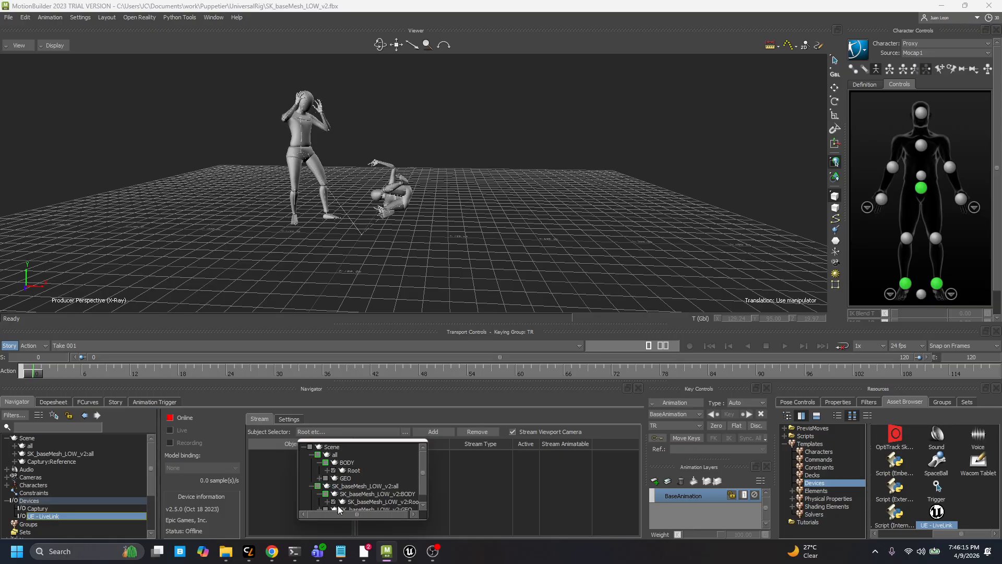
left_click(433, 431)
Step: Rename the stream subjects to Char1 for Root and Char2 for SK_baseMesh_LOW_v2:Root
double_click(366, 456)
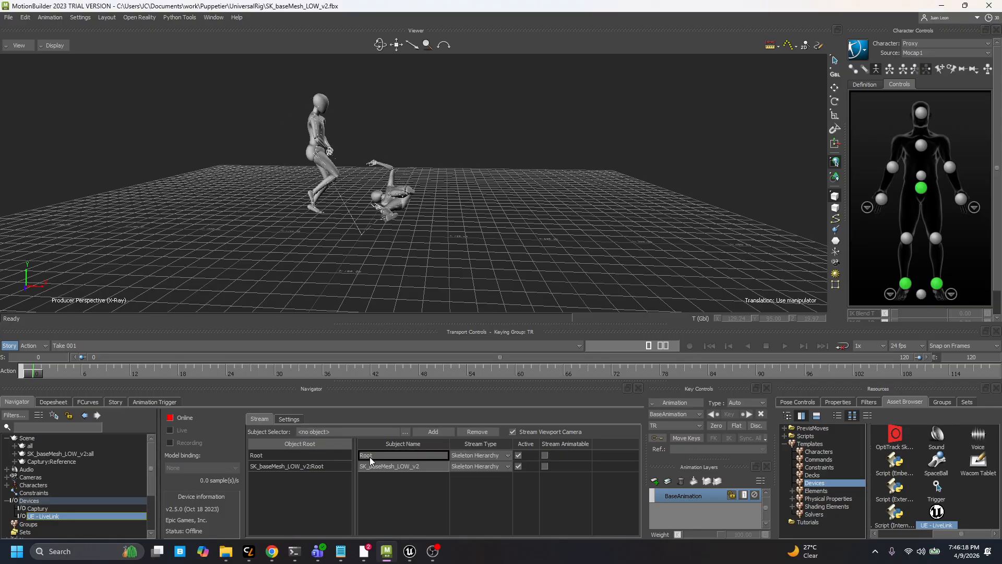
type("Char1")
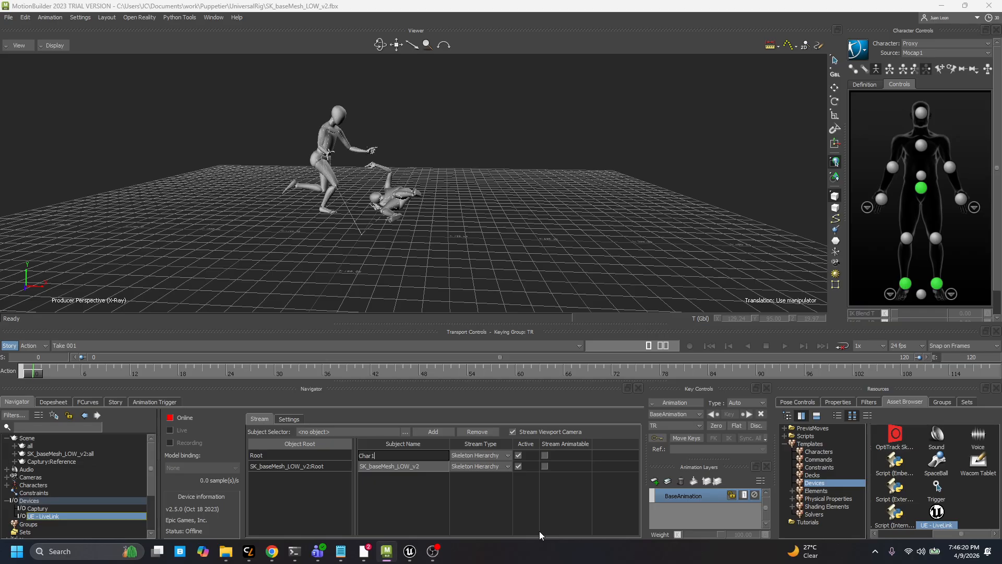
key("Return")
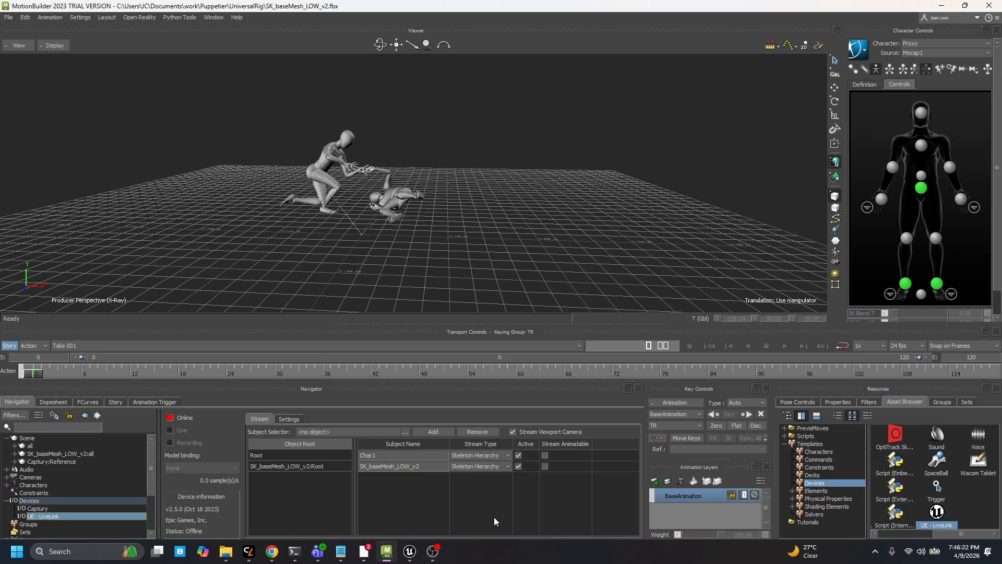
double_click(390, 467)
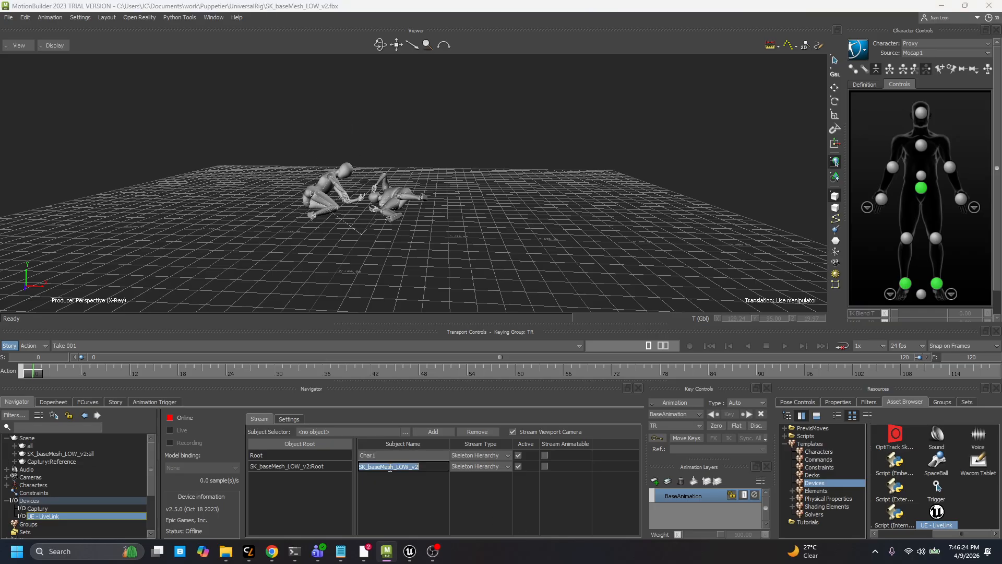
type("Char2")
key("Return")
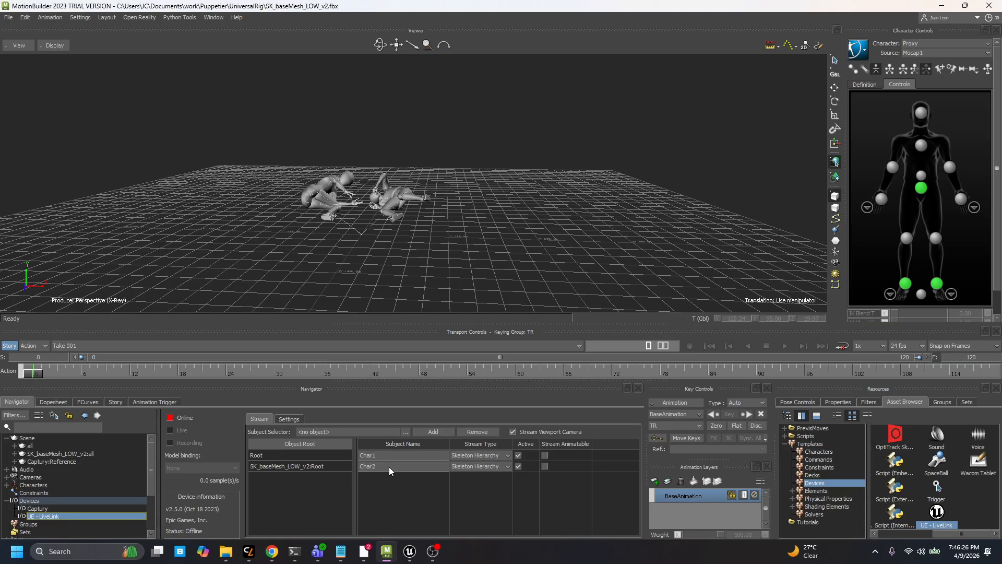
Step: Bring the UE - LiveLink device online and review its settings, cancelling the new static endpoint entry
left_click(170, 418)
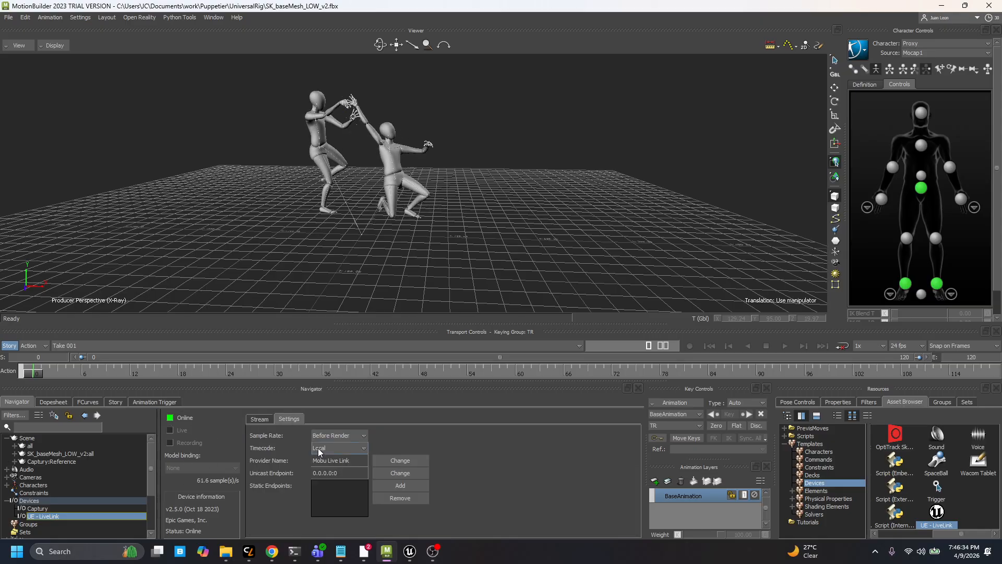
left_click(288, 420)
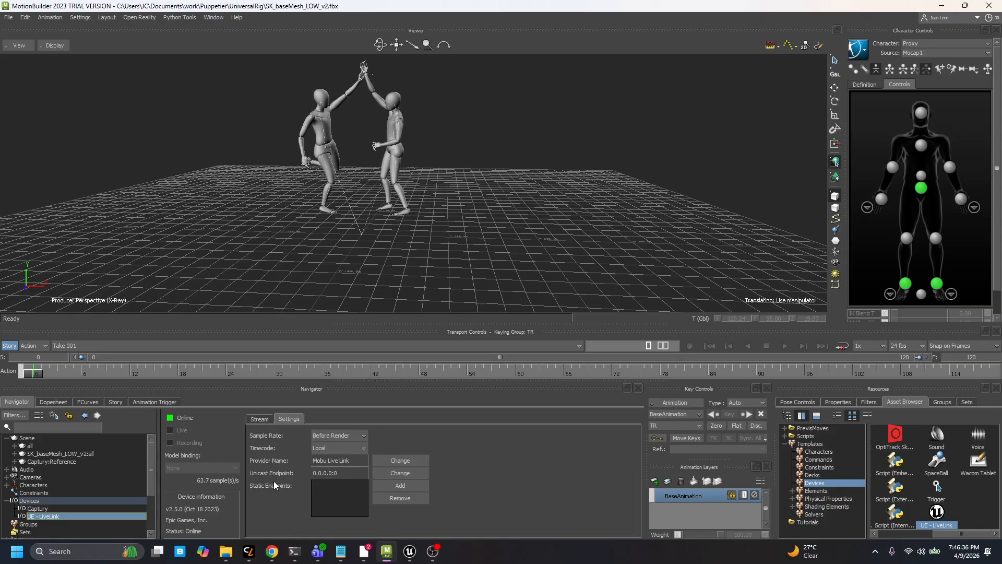
left_click(400, 486)
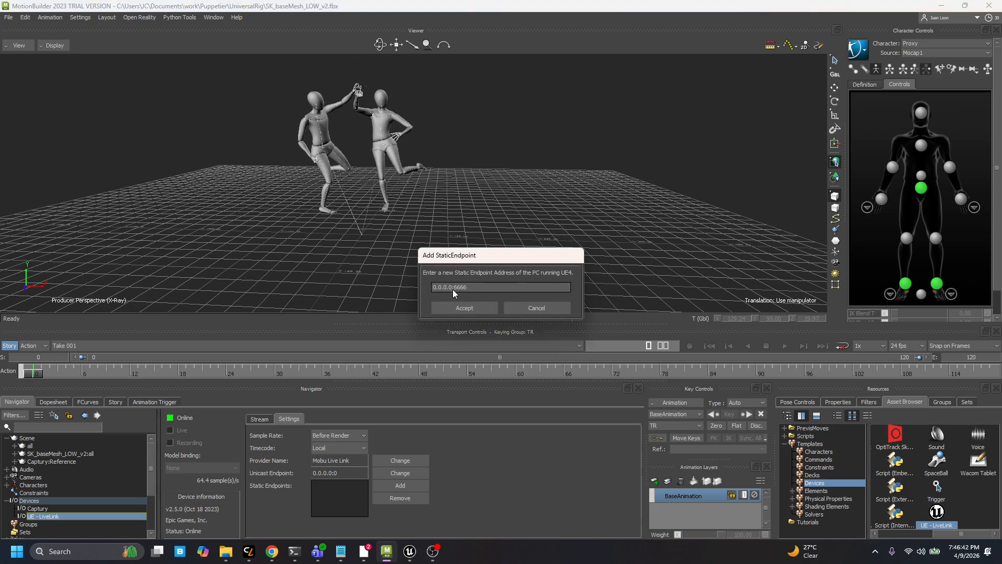
left_click(534, 309)
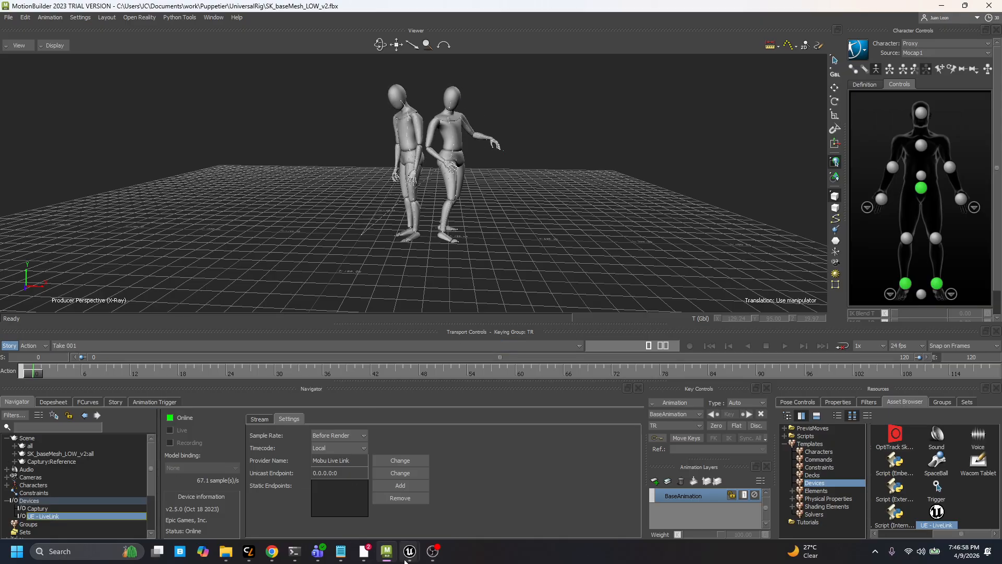
Step: Switch to the IK_Test project in Unreal Editor and open the Live Link window
mouse_move(409, 552)
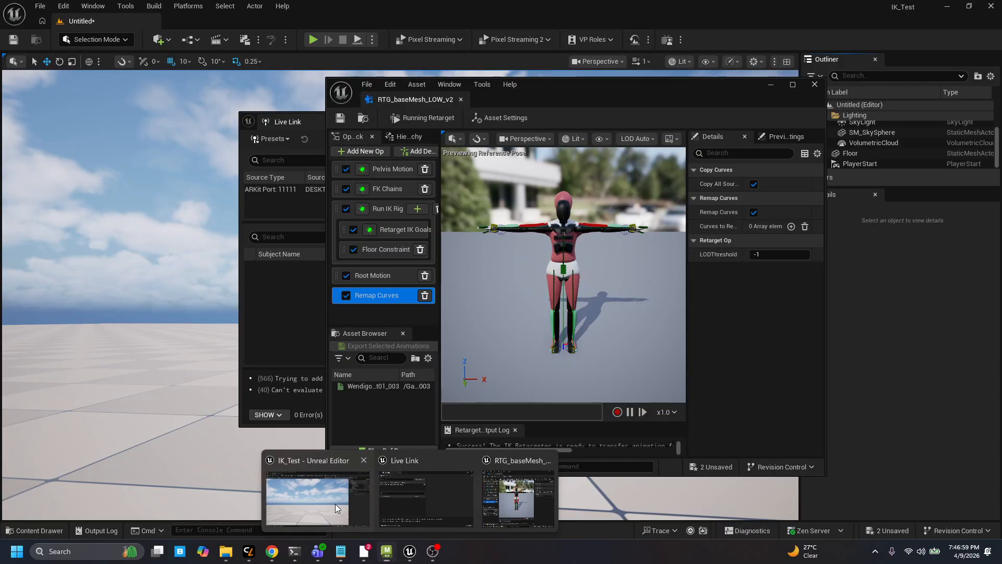
left_click(317, 499)
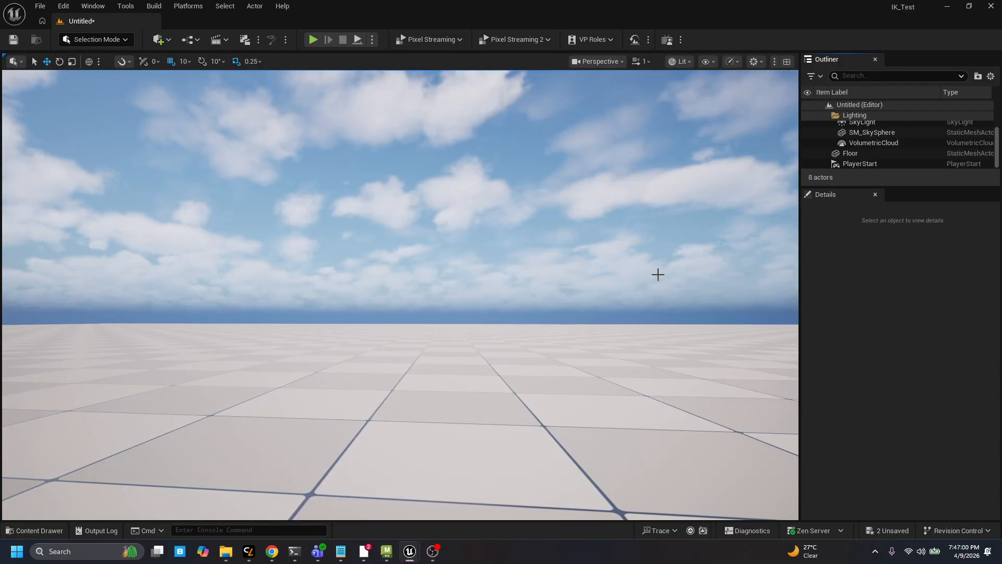
left_click(97, 7)
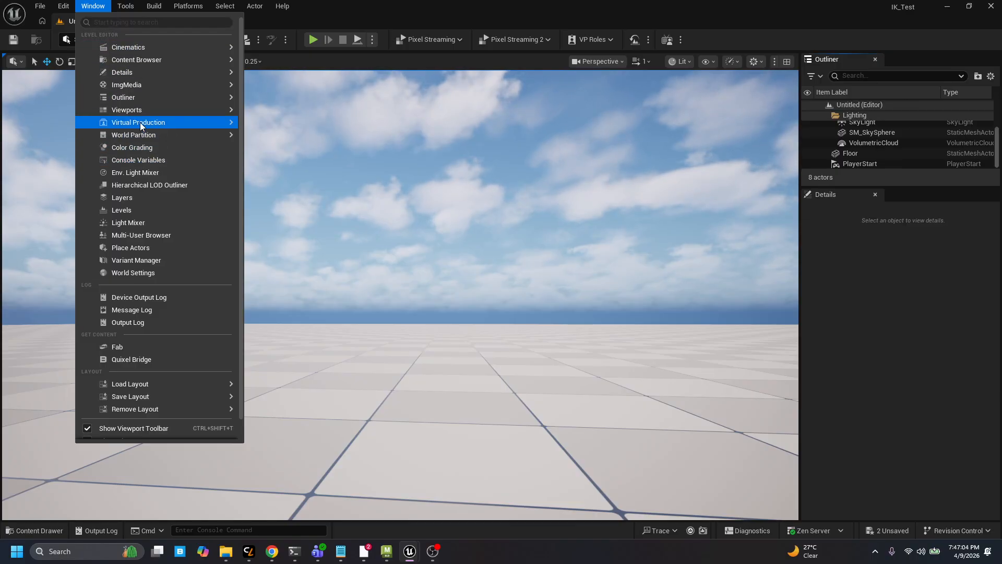
mouse_move(216, 125)
left_click(291, 190)
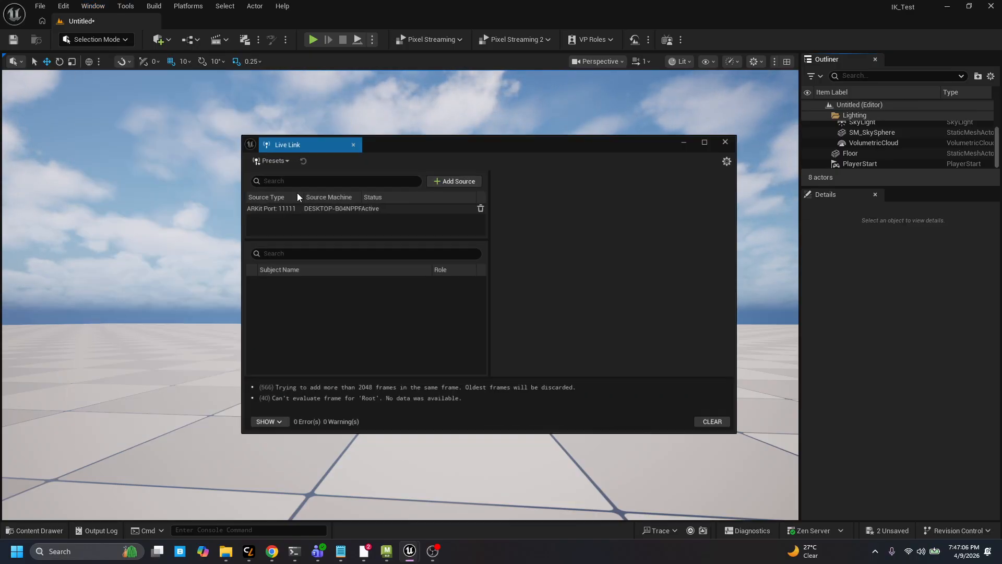
Step: Add Mobu Live Link as a Message Bus source, check the Char1 and Char2 subjects, and minimize the Live Link window
left_click(466, 161)
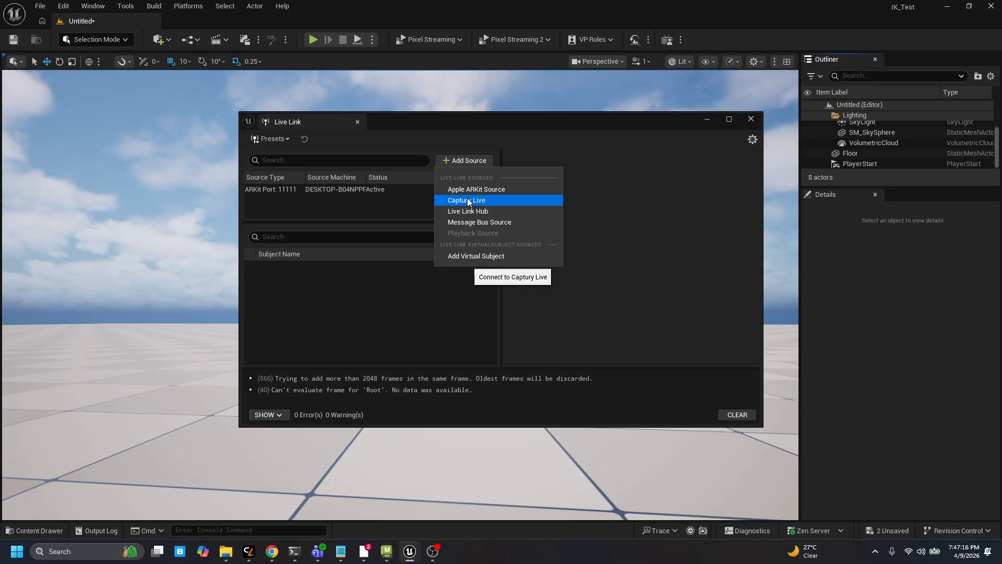
left_click(474, 225)
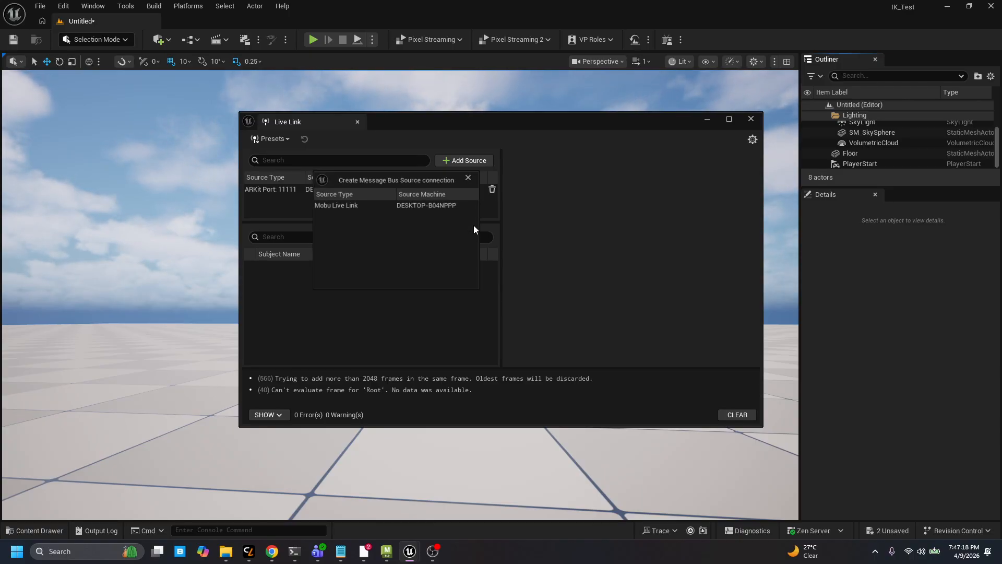
left_click(343, 206)
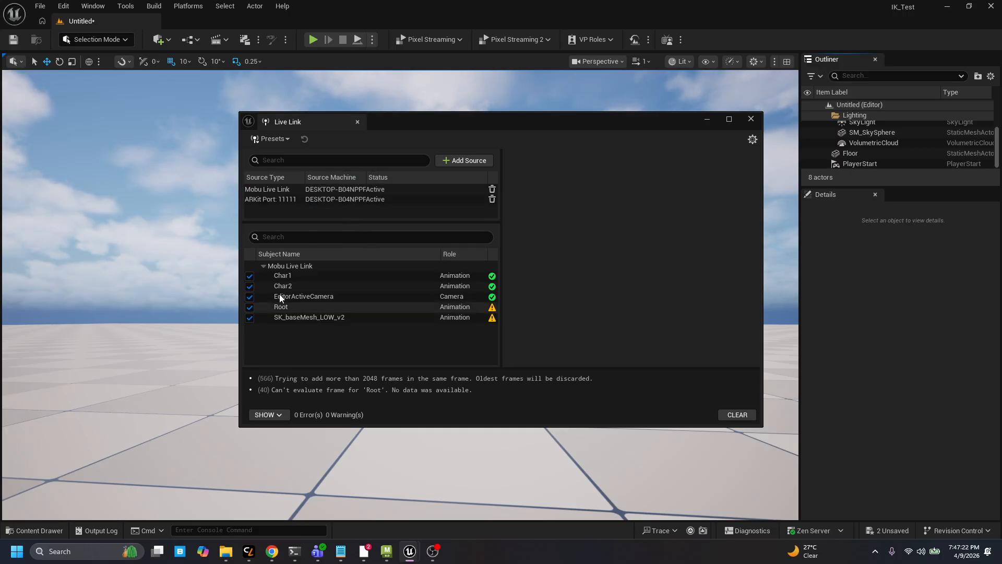
left_click(286, 276)
left_click(294, 287)
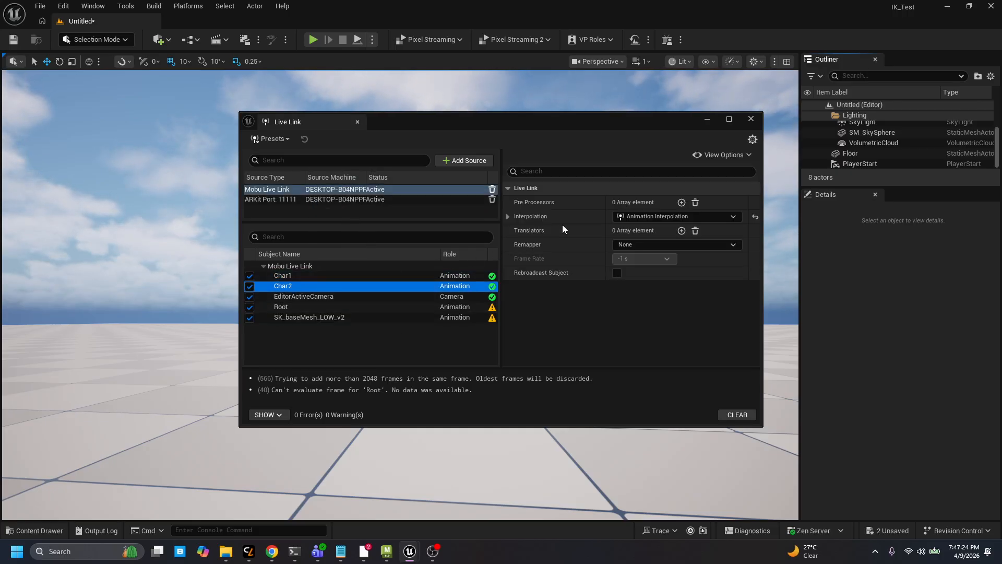
left_click(706, 119)
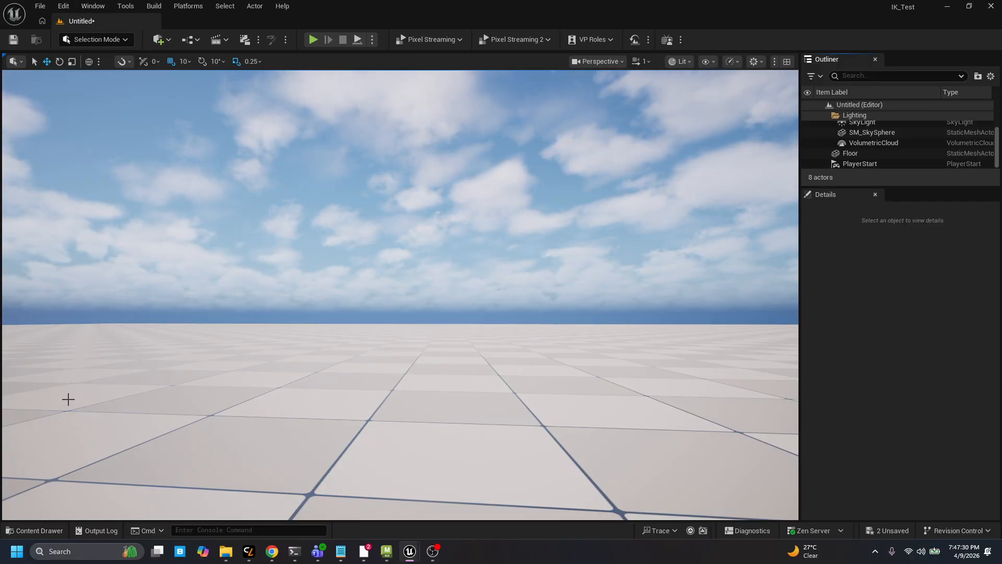
Step: Create an Animation Blueprint from the SK_baseMesh_LOW_v2 skeletal mesh in the Proxie folder
left_click(30, 530)
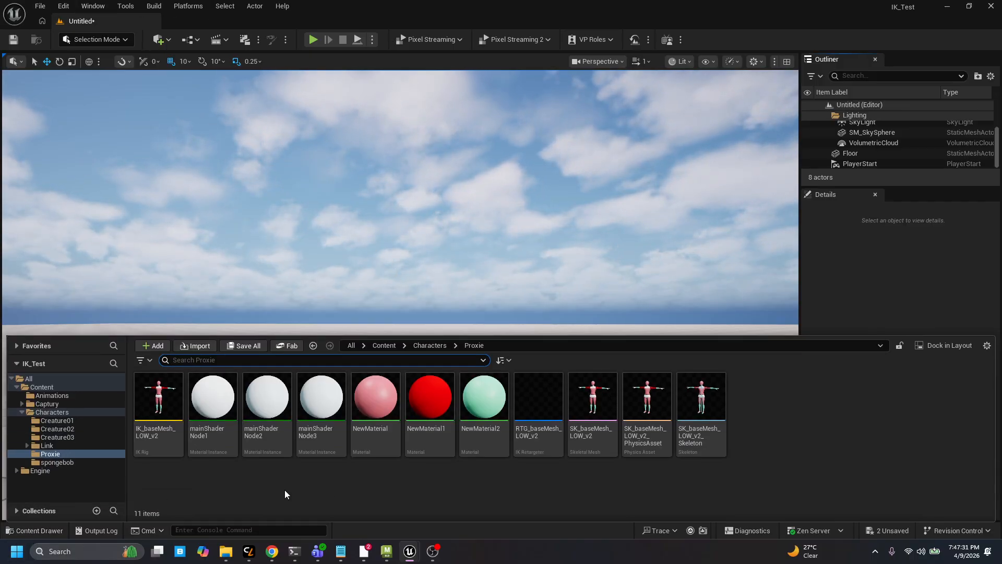
left_click(338, 490)
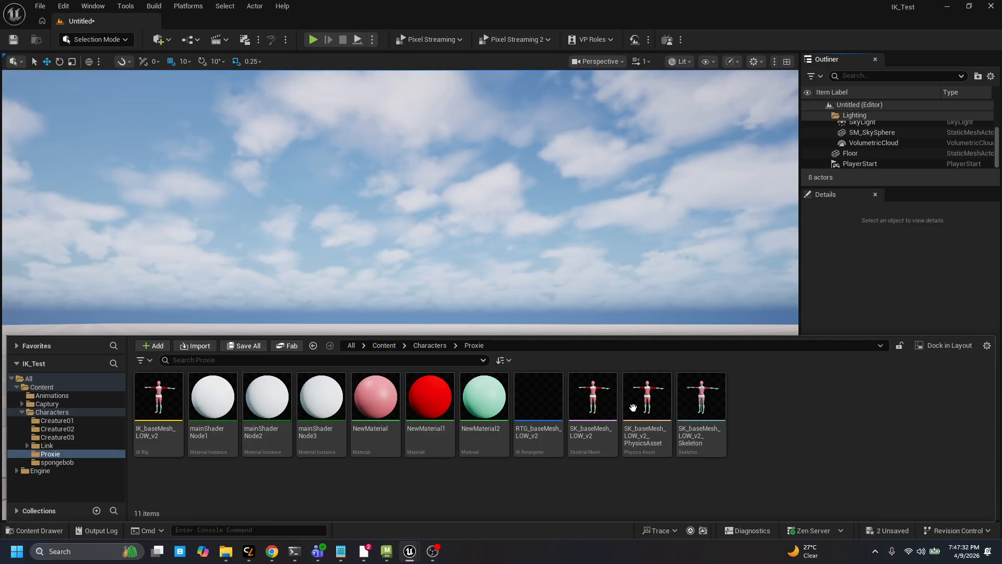
left_click(598, 402)
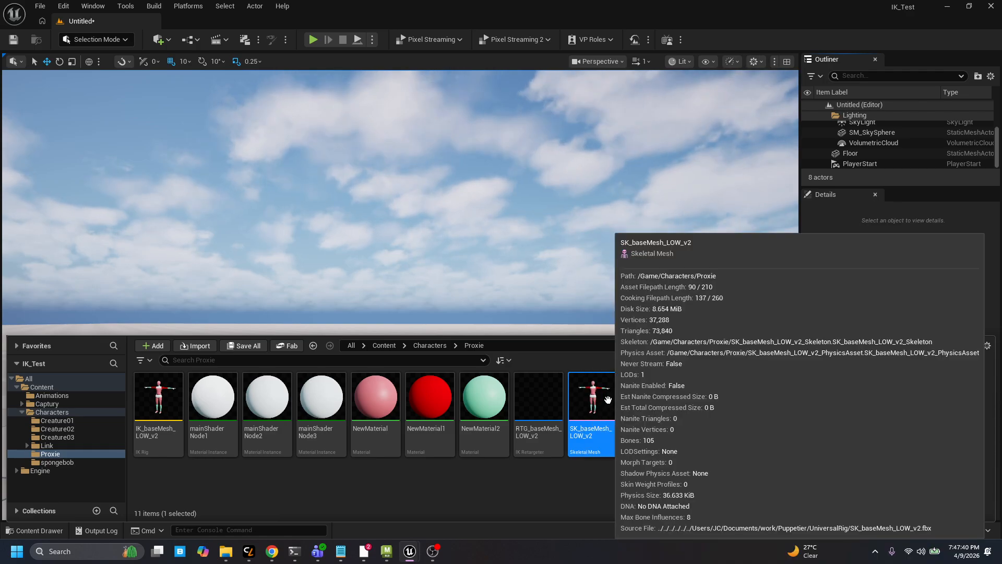
right_click(607, 399)
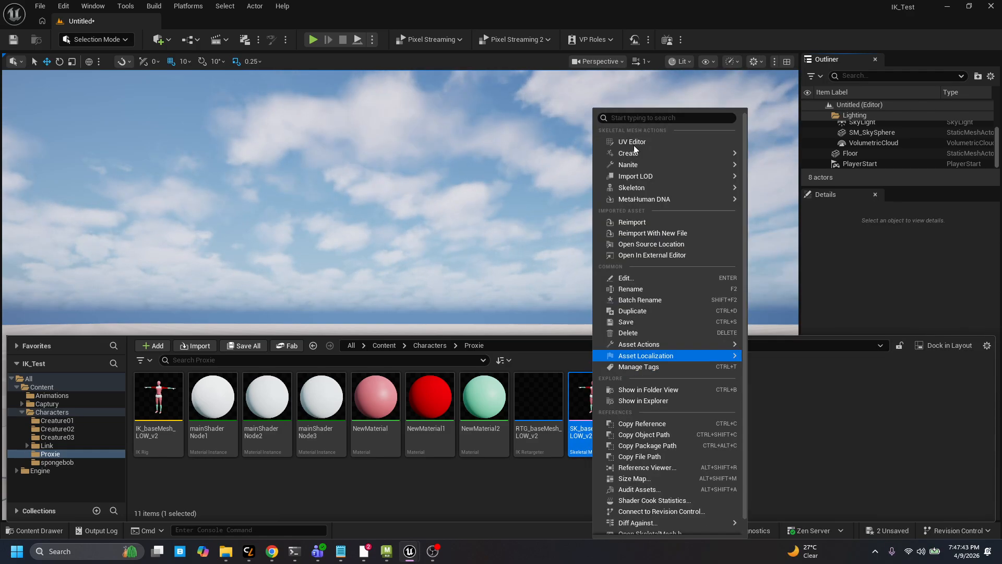
mouse_move(634, 152)
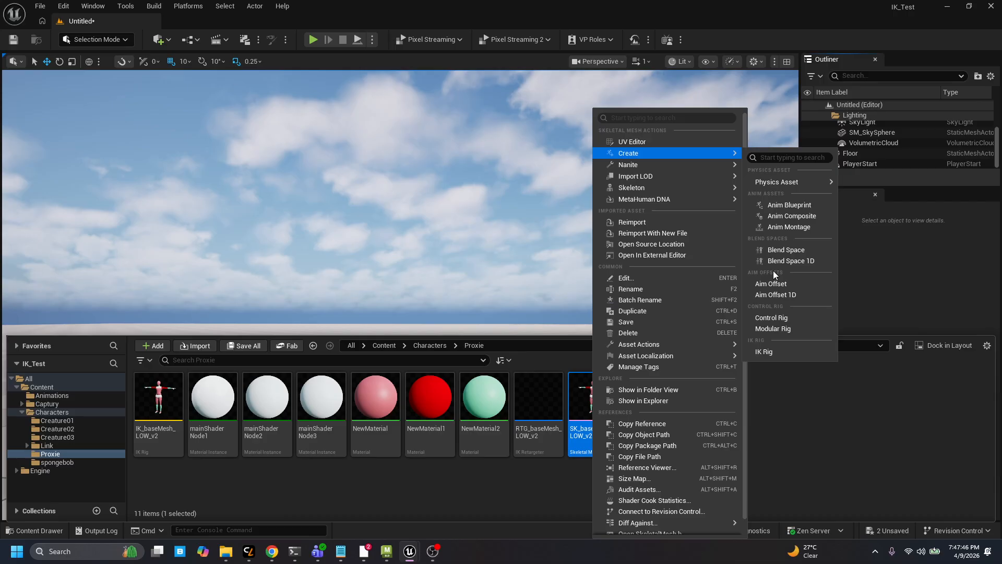
left_click(789, 205)
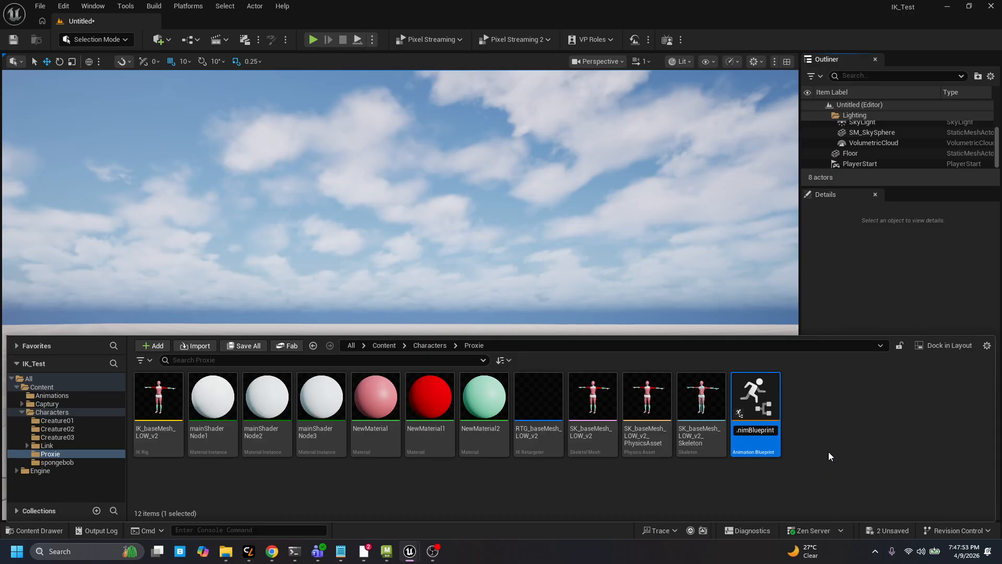
Step: Name the new Animation Blueprint ABP_Char1
key("ctrl+v")
type("_")
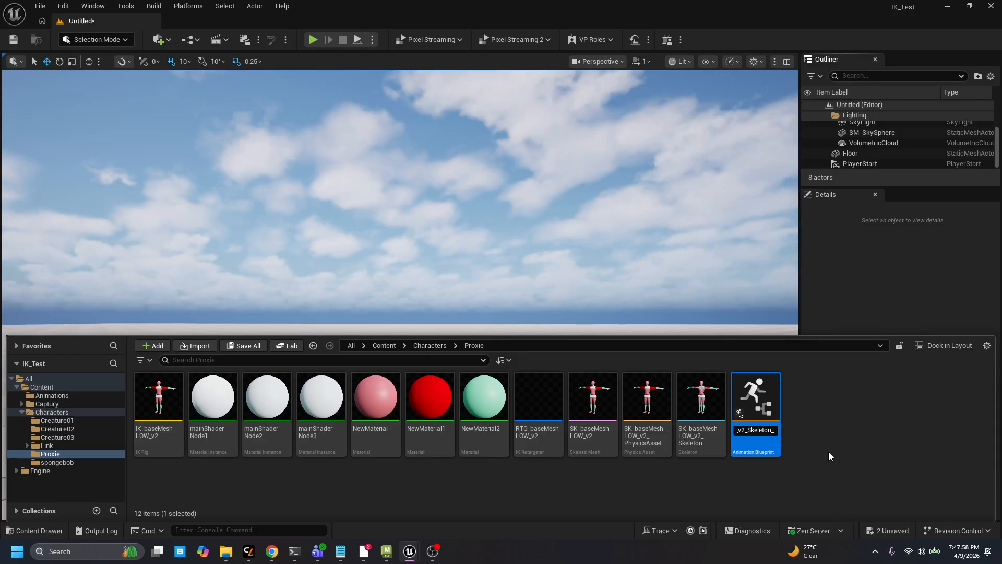
key("BackSpace")
key("BackSpace")
key("BackSpace")
key("BackSpace")
key("BackSpace")
key("BackSpace")
key("BackSpace")
key("BackSpace")
key("BackSpace")
key("BackSpace")
key("BackSpace")
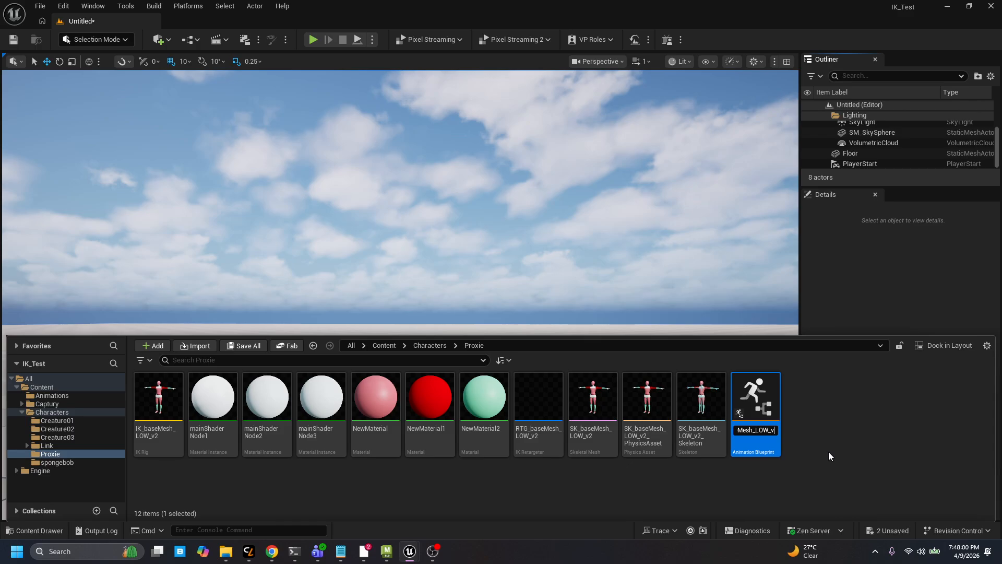
type("ABP_Char1")
key("Return")
Step: Bring up MotionBuilder and Captury Live to check the two-actor playback, and return to Unreal Editor
mouse_move(385, 537)
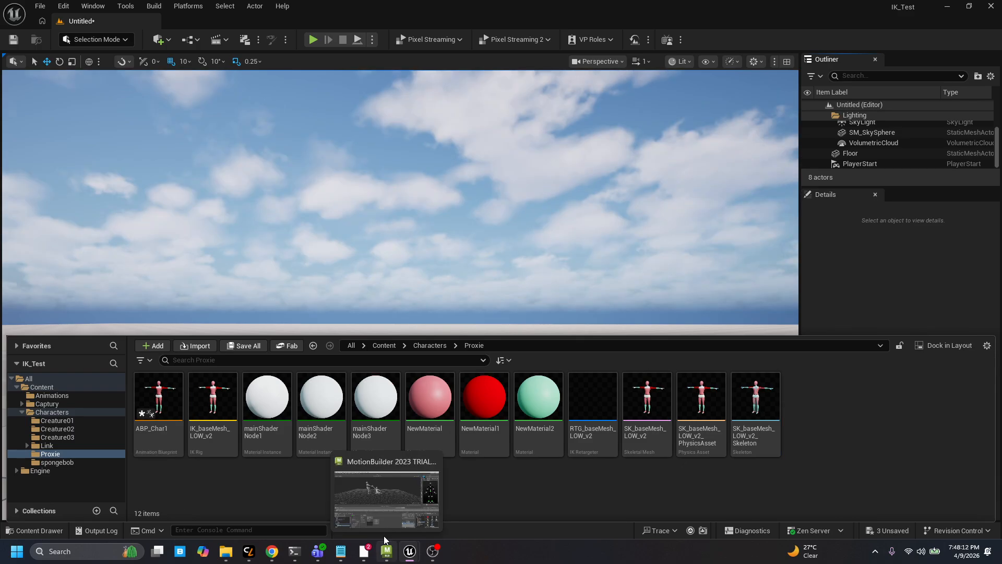
left_click(383, 535)
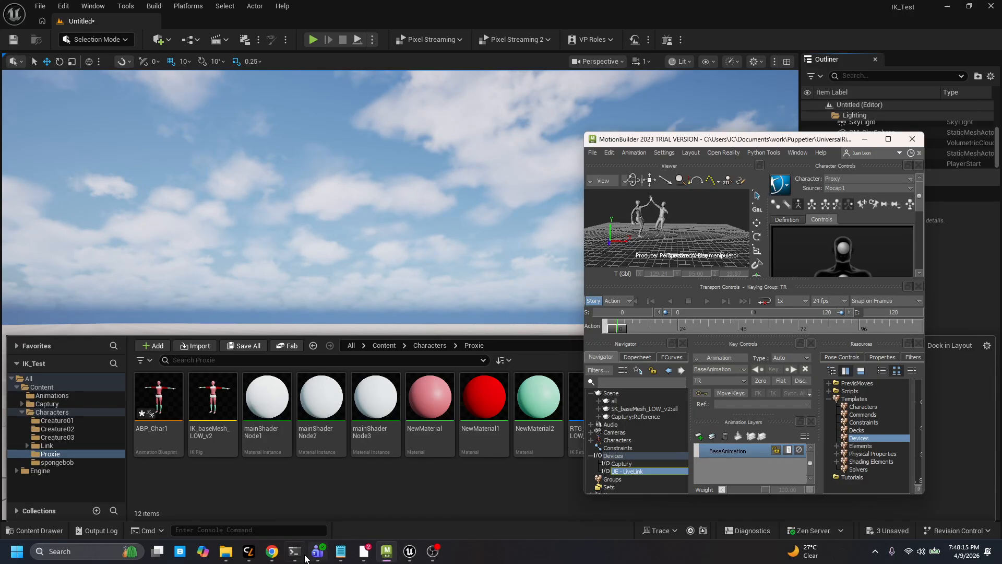
left_click(248, 551)
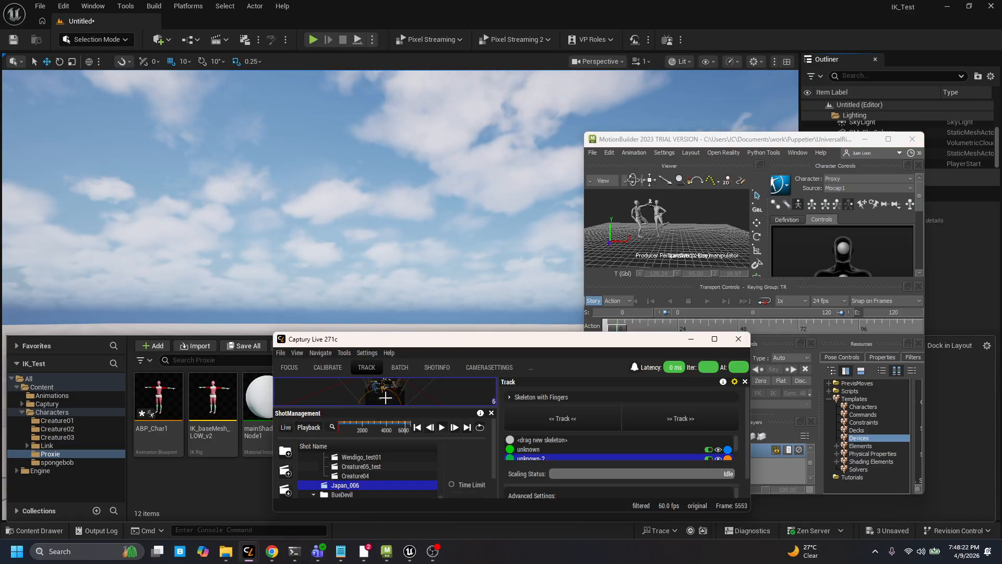
left_click(634, 20)
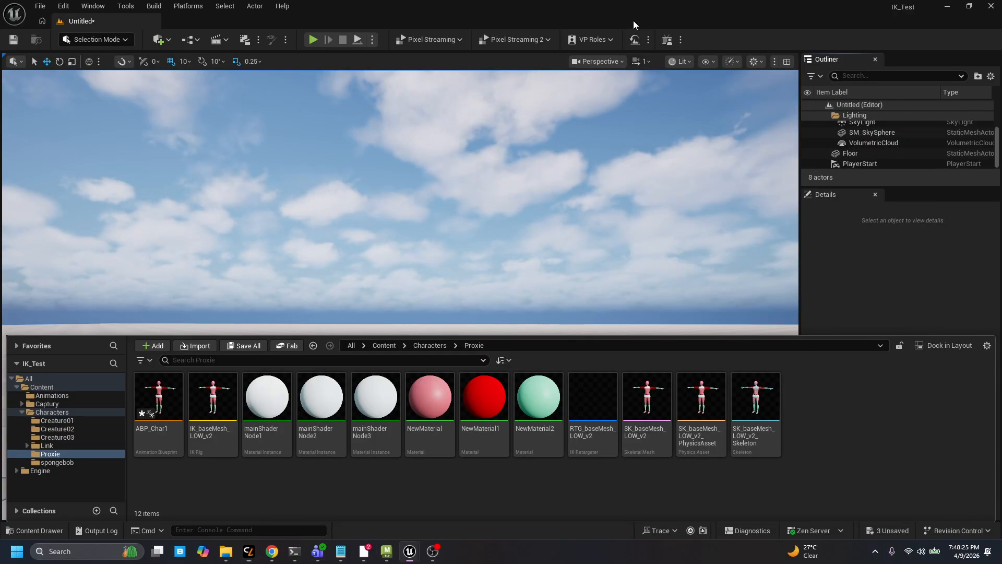
Step: Create a second Animation Blueprint from the SK_baseMesh_LOW_v2 skeletal mesh and name it ABP_Char2
right_click(645, 398)
mouse_move(673, 155)
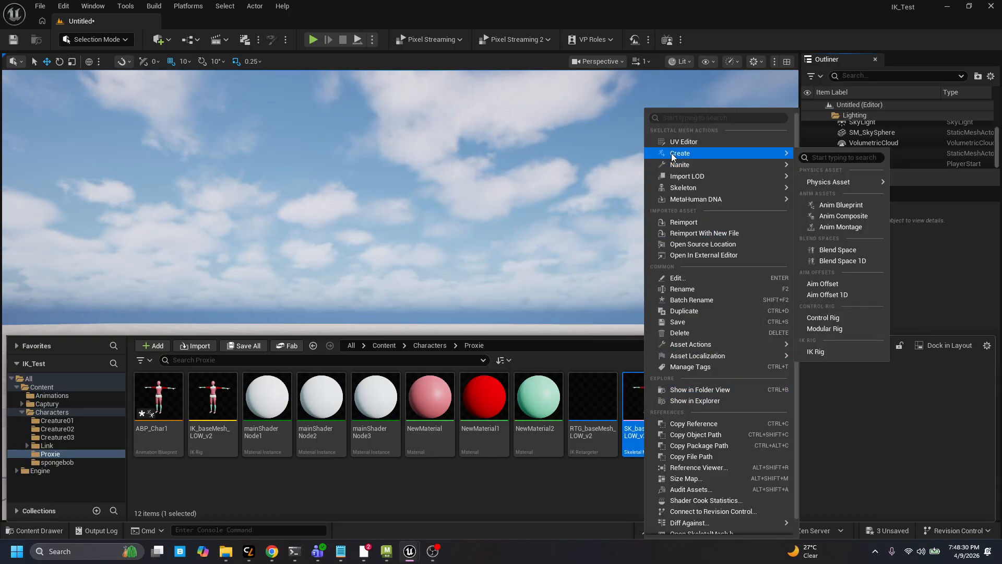
left_click(819, 205)
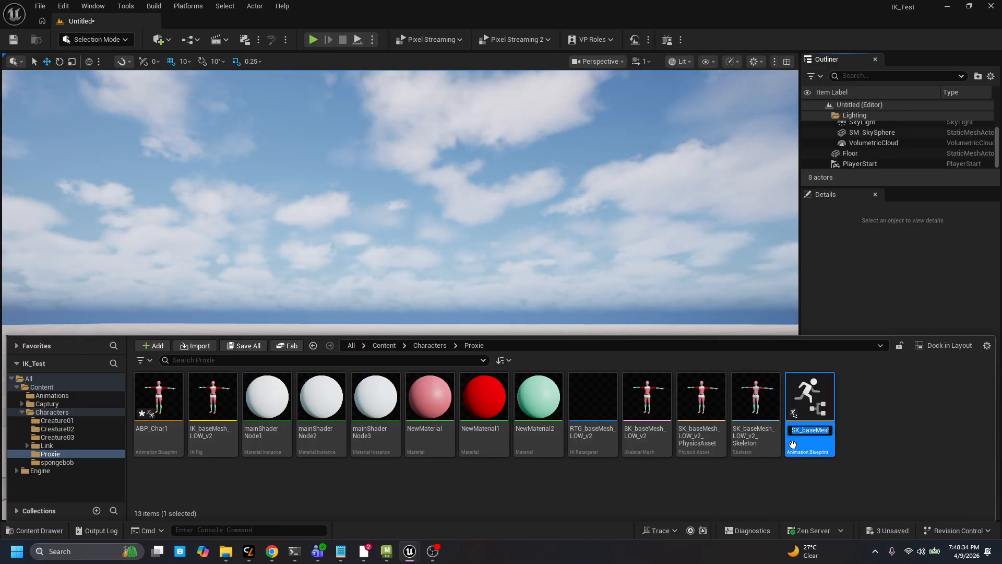
type("ABP_")
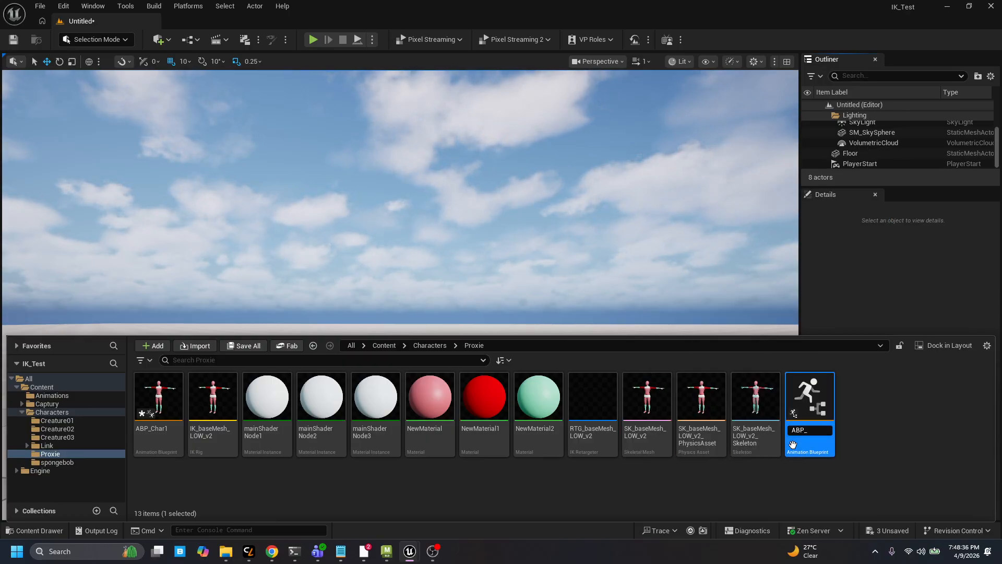
type("Char2")
key("Return")
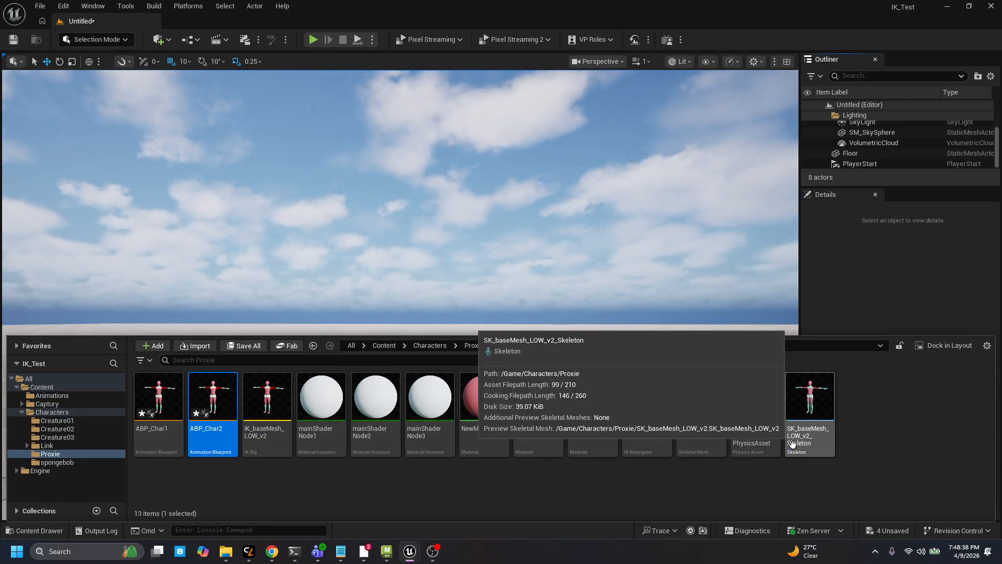
Step: Open ABP_Char1, add a Live Link Pose node to its AnimGraph, and connect it to the Output Pose result
double_click(159, 397)
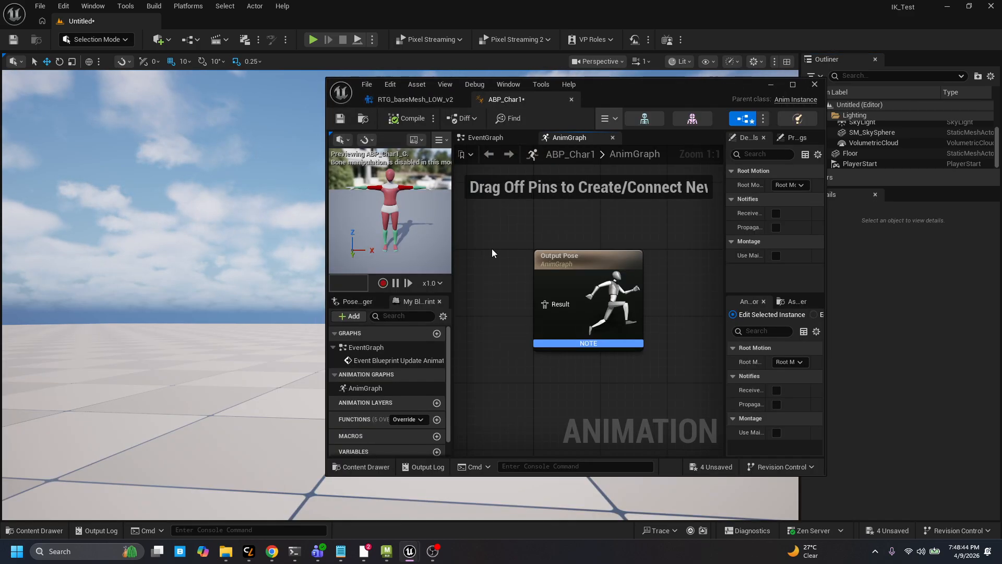
right_click(492, 253)
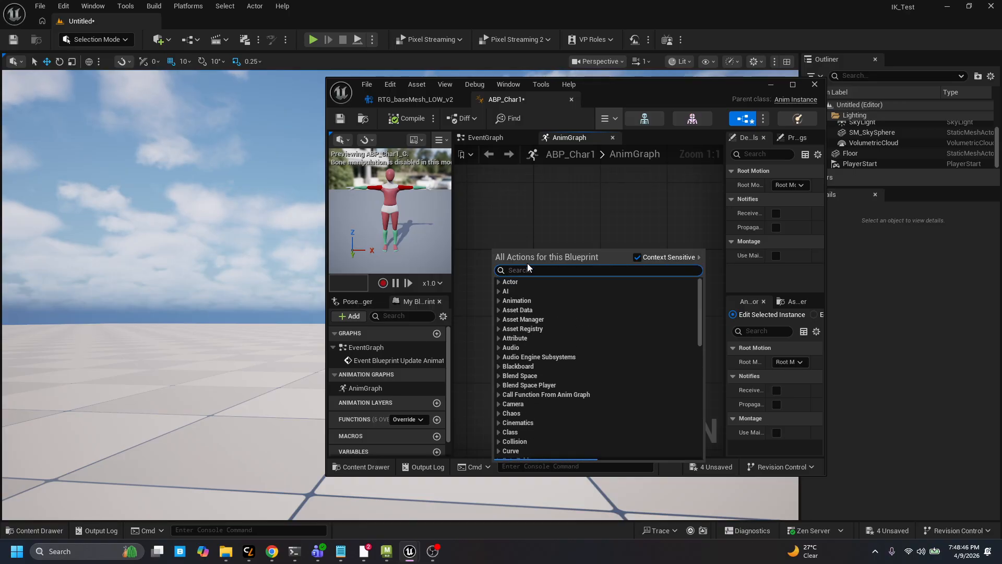
type("live")
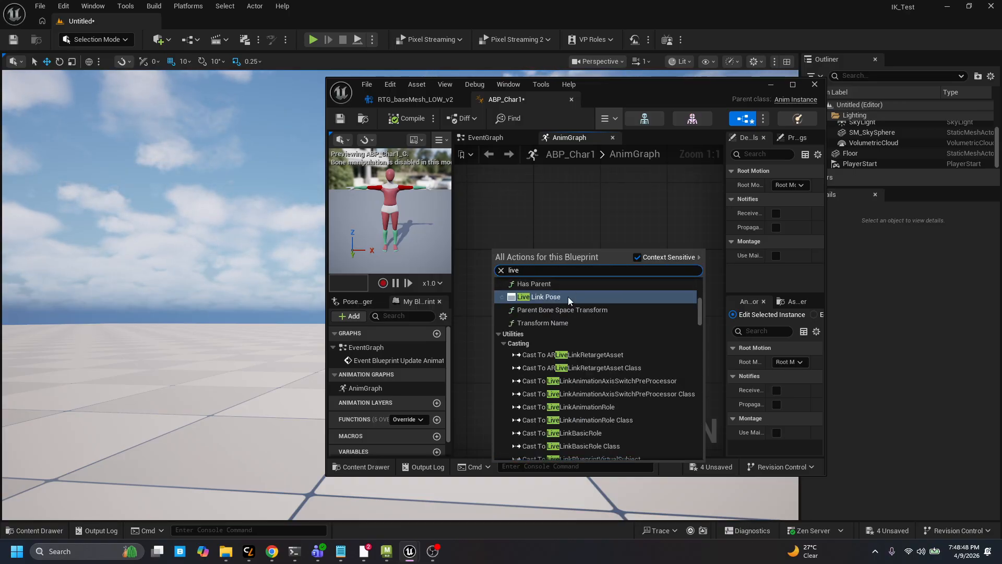
left_click(568, 297)
left_click_drag(626, 260, 701, 240)
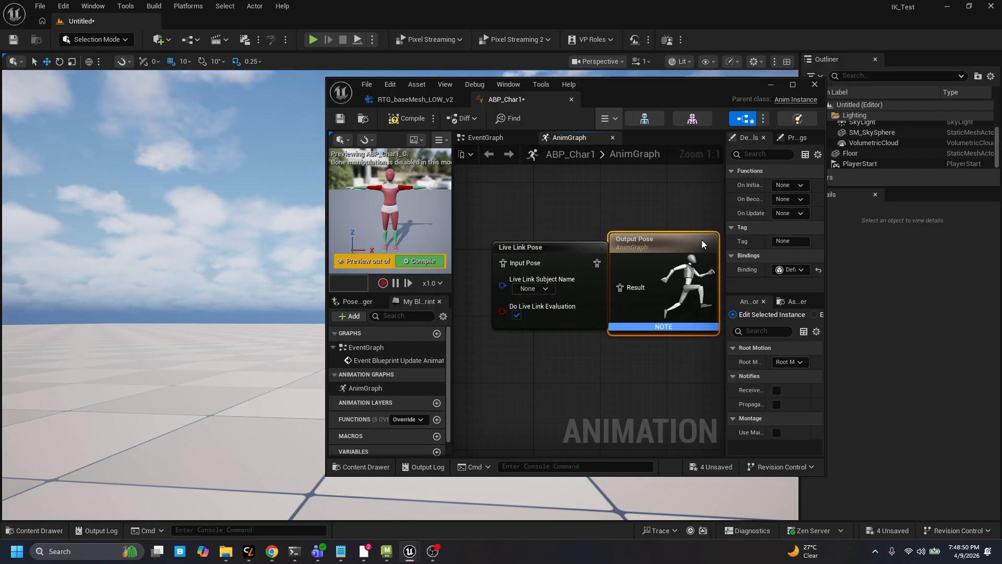
left_click_drag(588, 255, 620, 287)
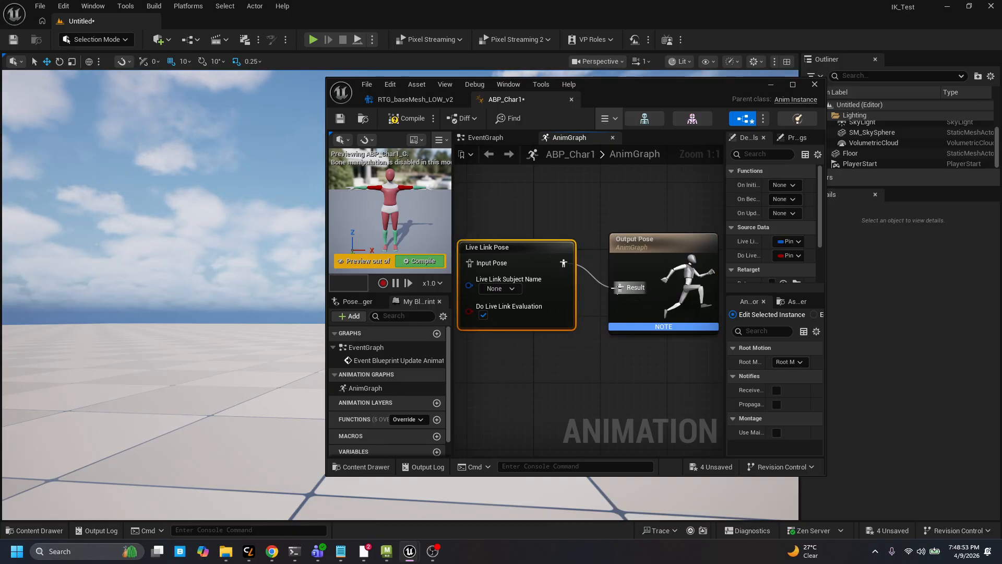
Step: Set the Live Link subject name to Char1 in ABP_Char1, and compile and save the blueprint
left_click(515, 289)
left_click(518, 330)
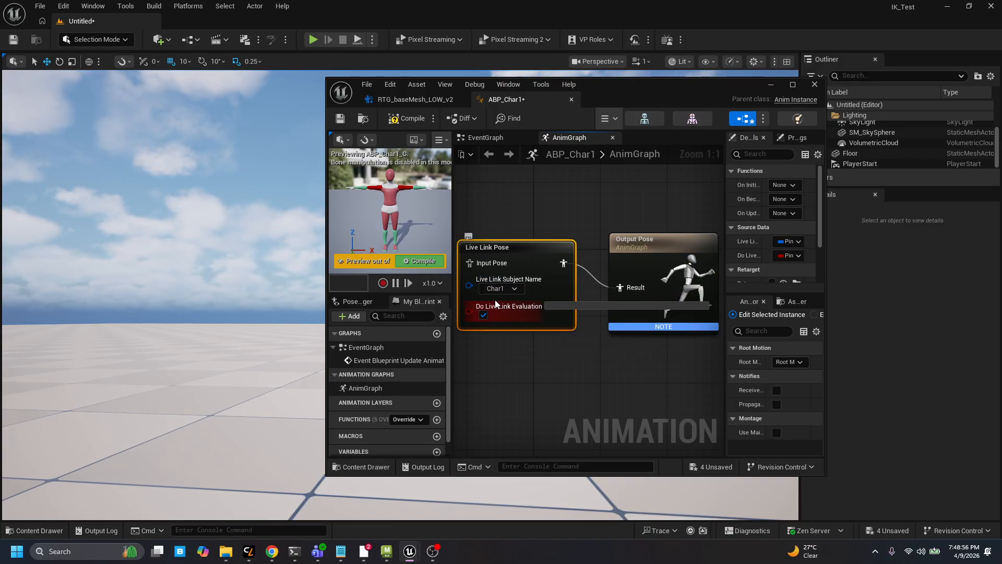
left_click(428, 261)
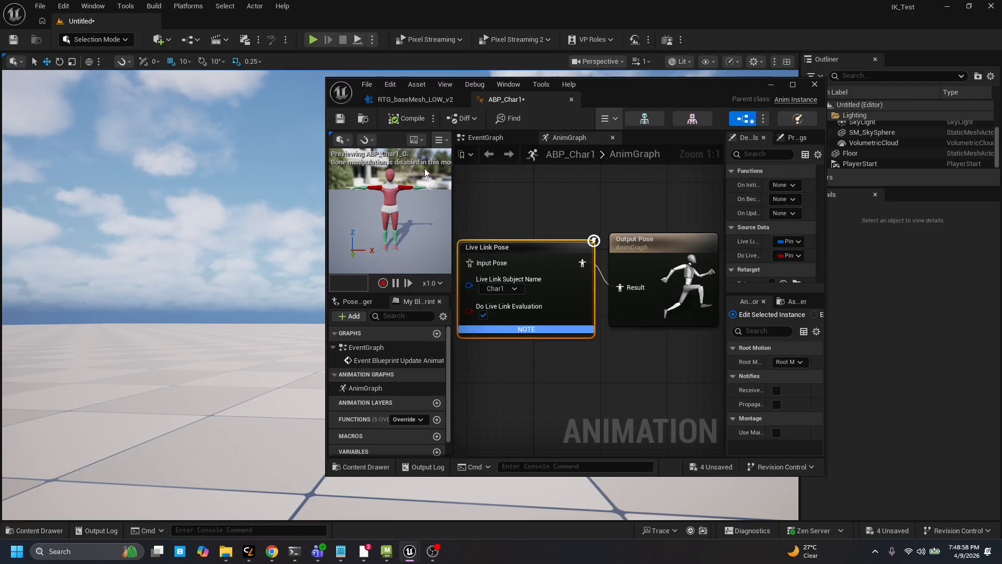
left_click(345, 123)
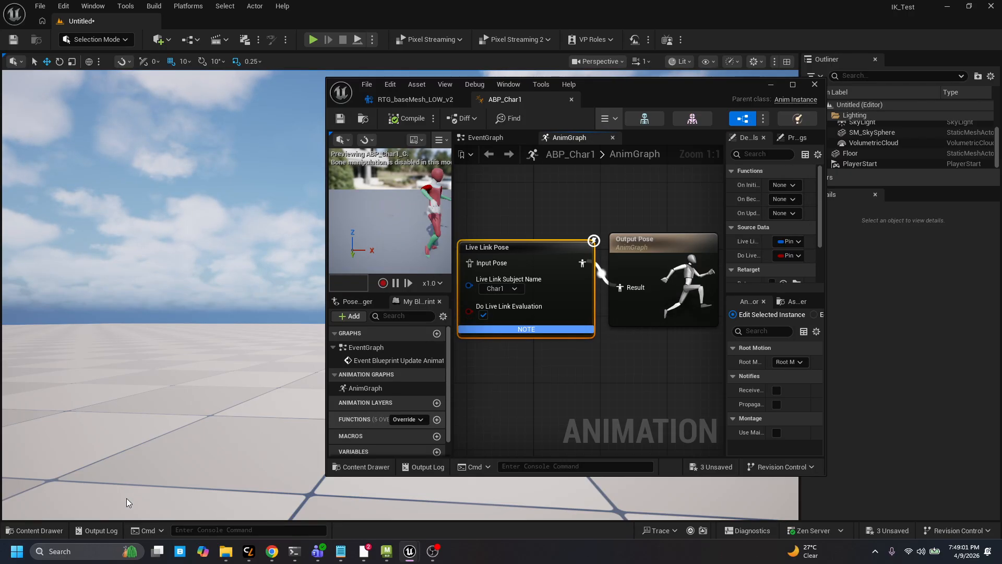
Step: Open ABP_Char2, add a Live Link Pose node to its AnimGraph, and connect it to the Output Pose result
key("ctrl+space")
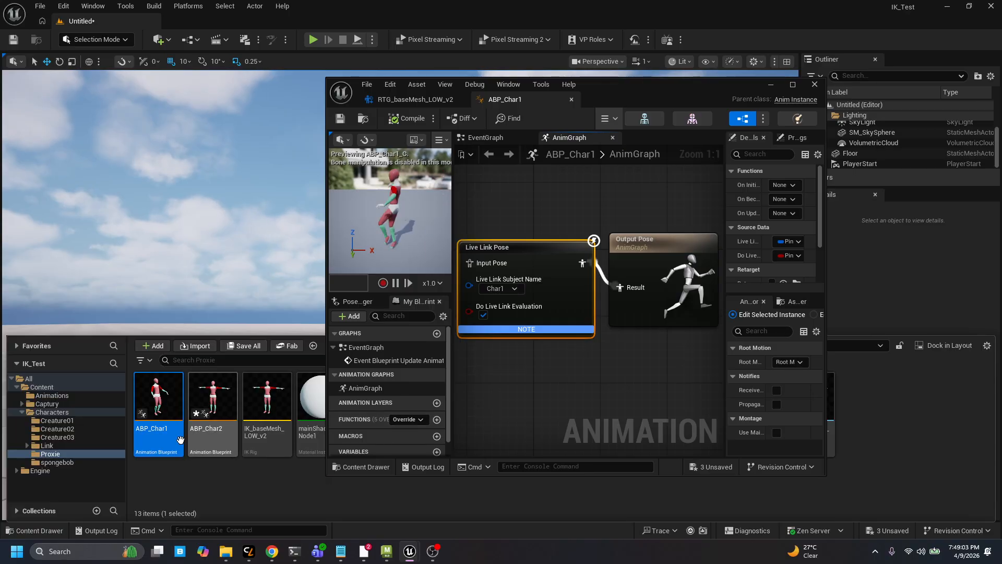
double_click(205, 424)
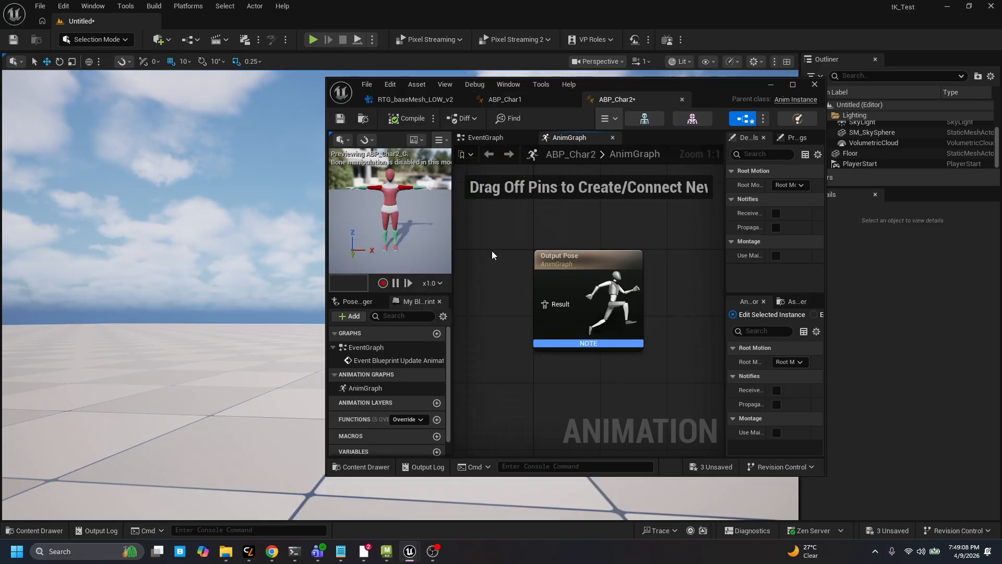
right_click(490, 250)
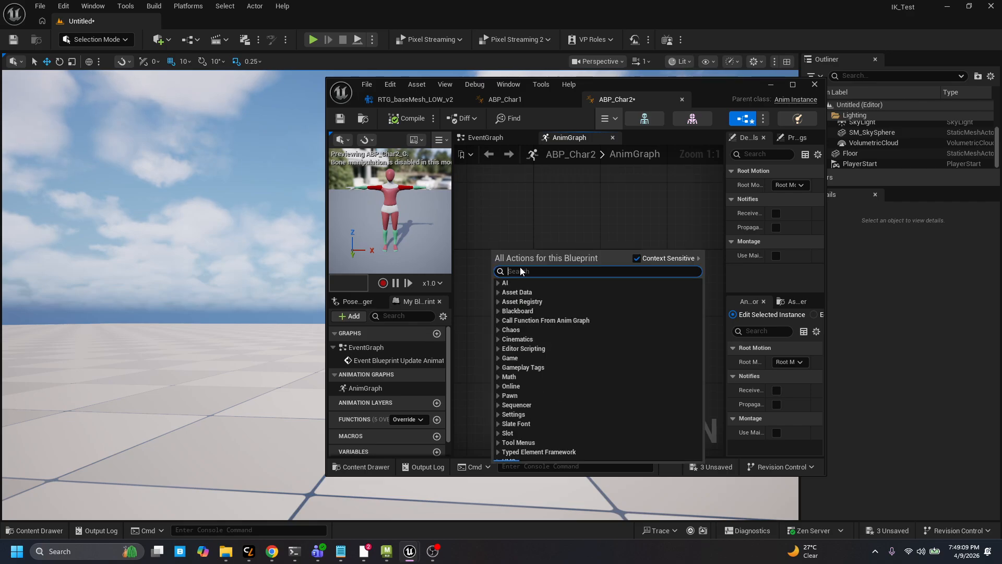
type("live")
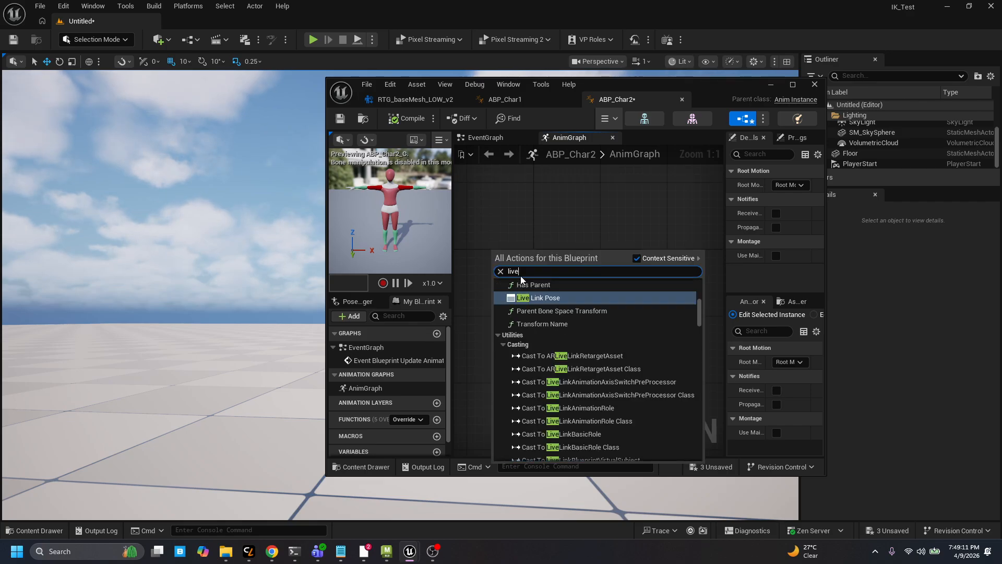
left_click(545, 302)
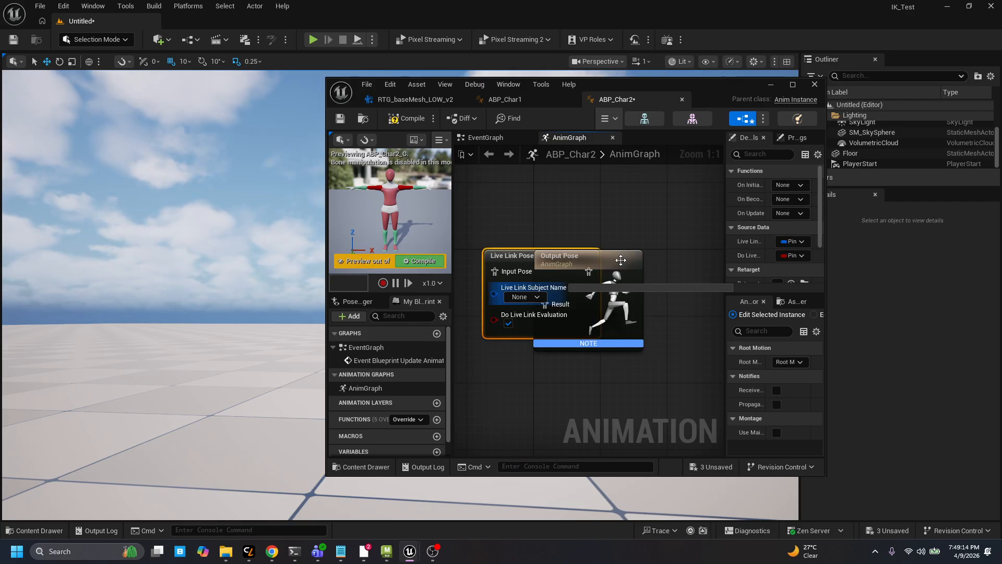
left_click_drag(623, 252, 670, 220)
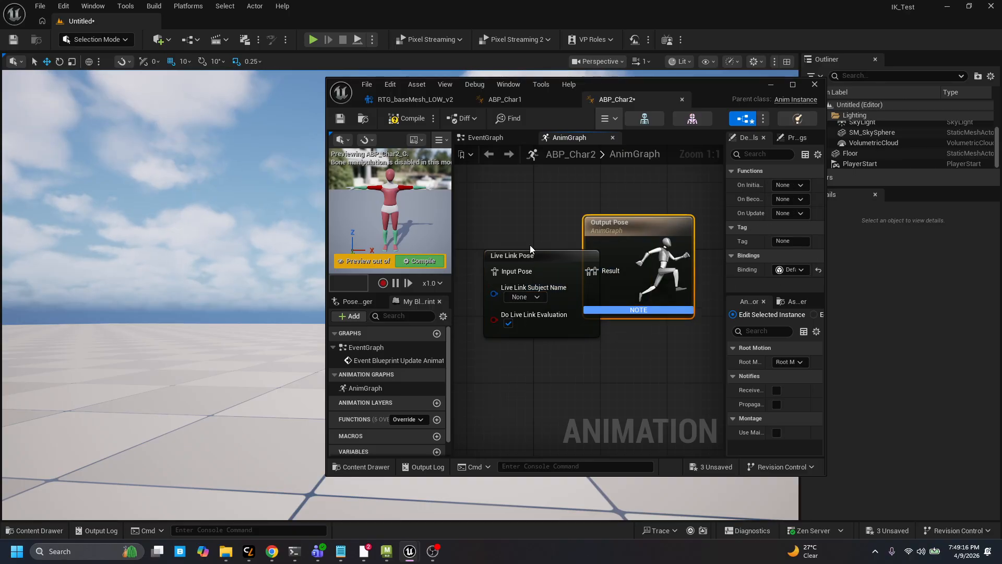
left_click_drag(531, 255, 465, 239)
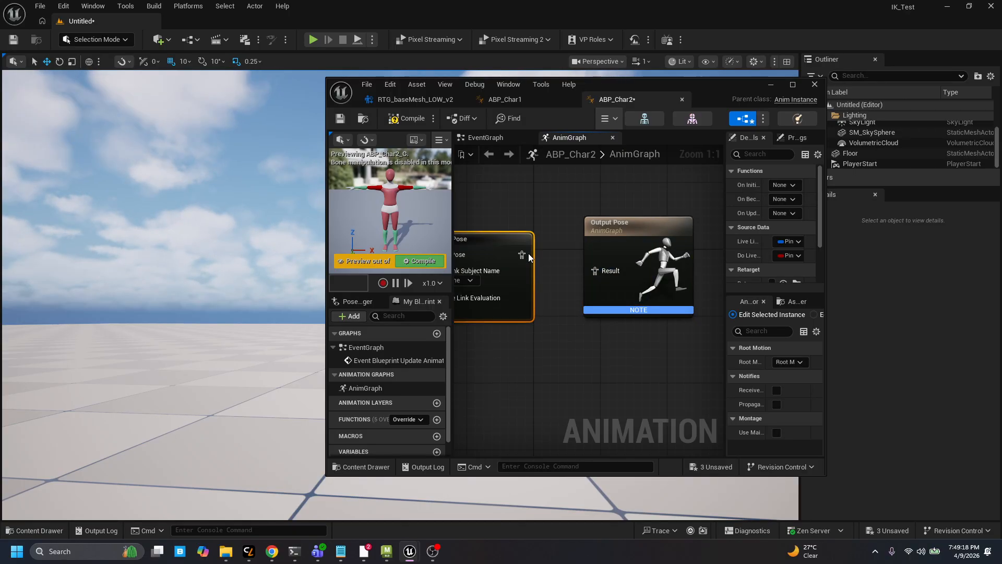
left_click_drag(522, 255, 592, 271)
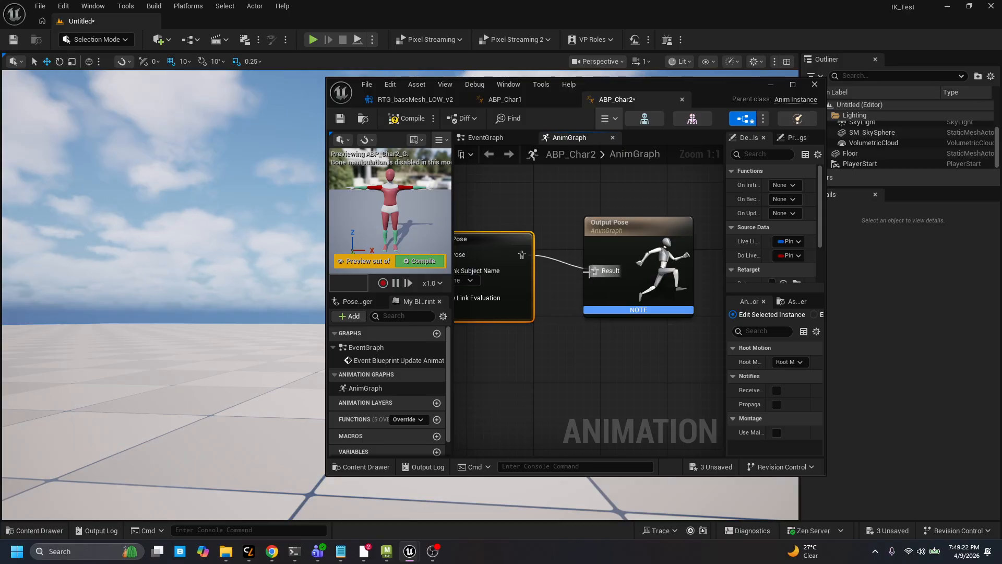
Step: Choose the second character's Live Link subject in ABP_Char2, and compile and save the blueprint
left_click(471, 282)
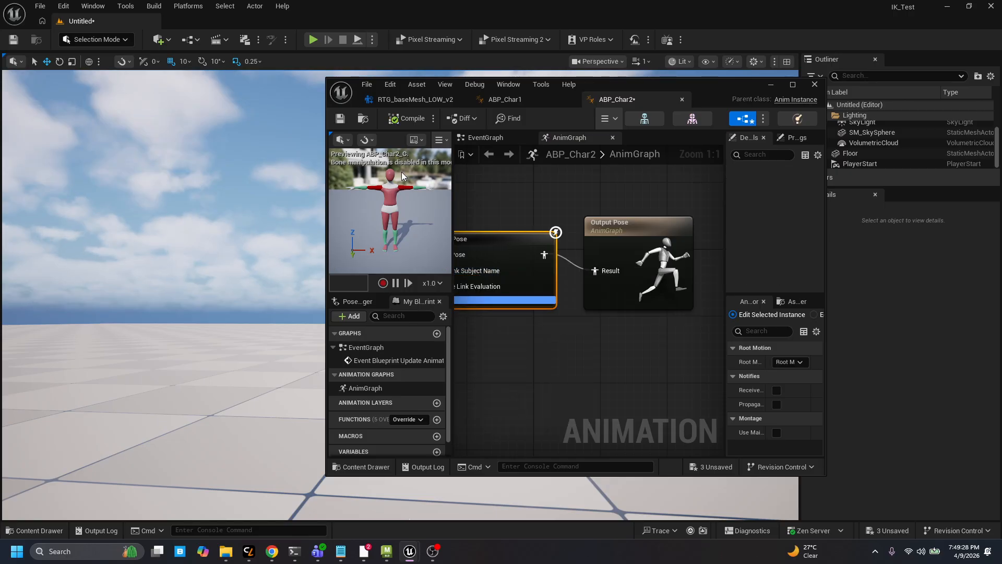
key("ctrl+s")
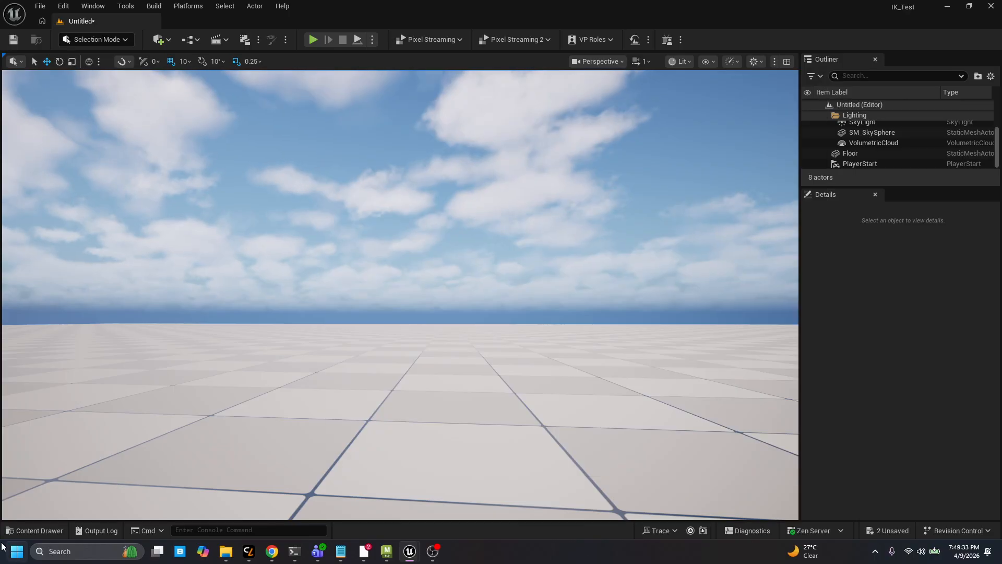
Step: Place ABP_Char1 and ABP_Char2 from the Proxie folder into the level together and reset their location to 0, 0, 0
left_click(24, 531)
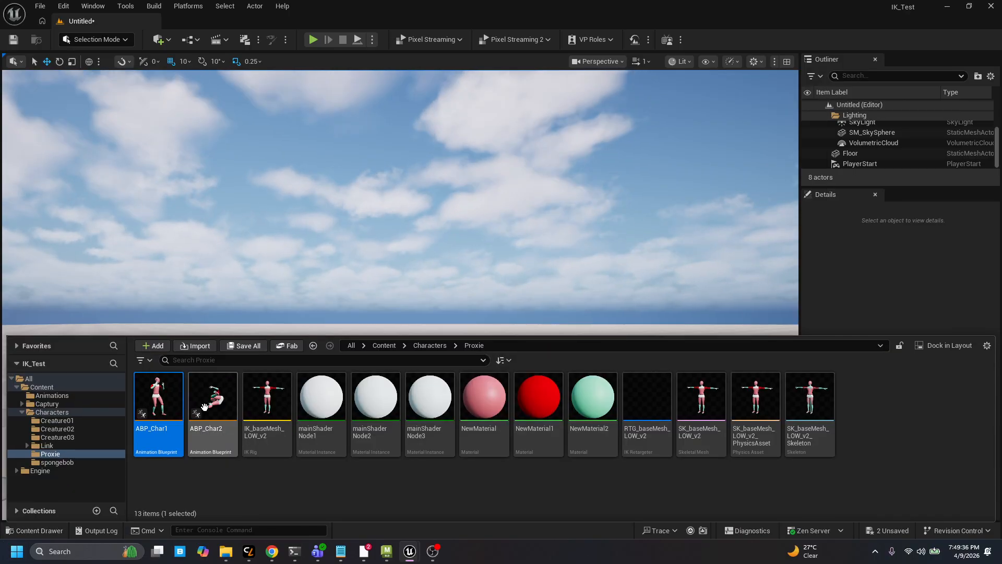
left_click(205, 408, "ctrl")
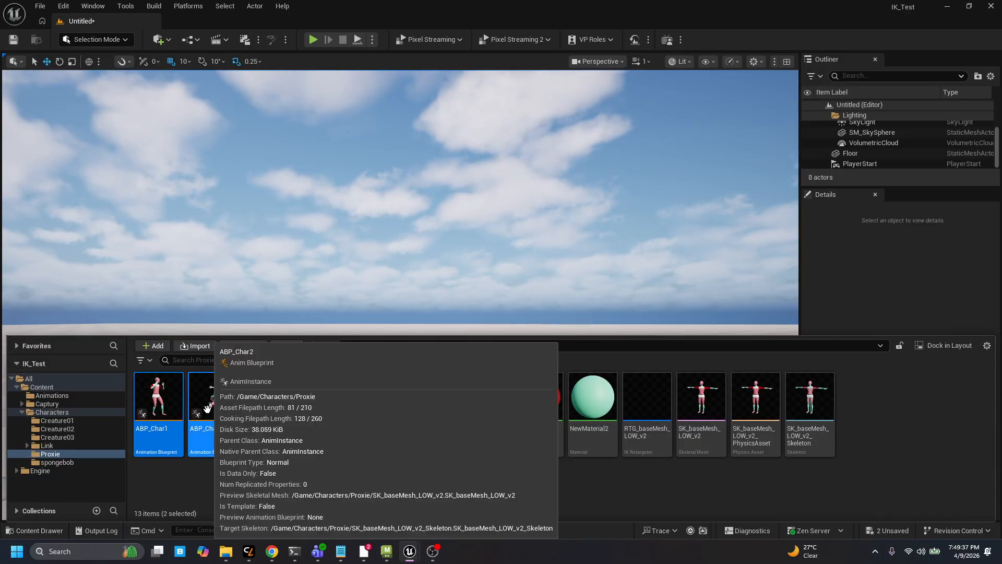
left_click_drag(207, 408, 359, 366)
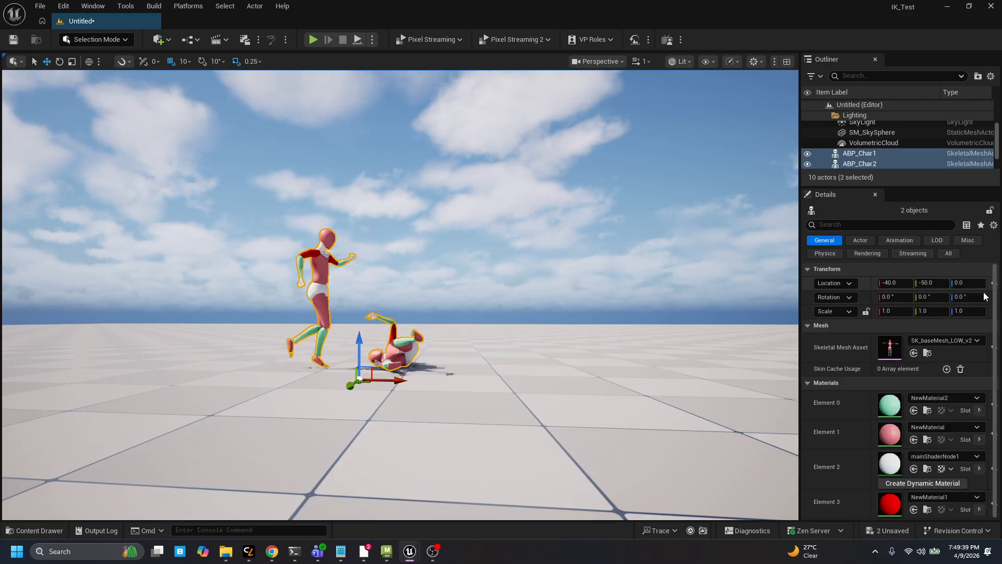
left_click(985, 286)
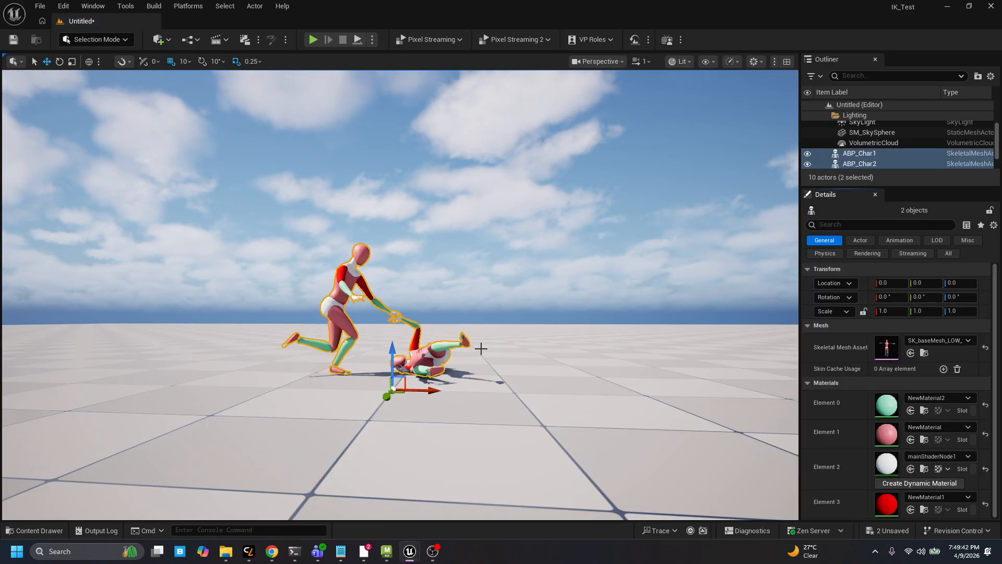
Step: Frame both characters in the viewport and start the level in Simulate mode
left_click(519, 280)
left_click_drag(518, 280, 467, 299, "alt")
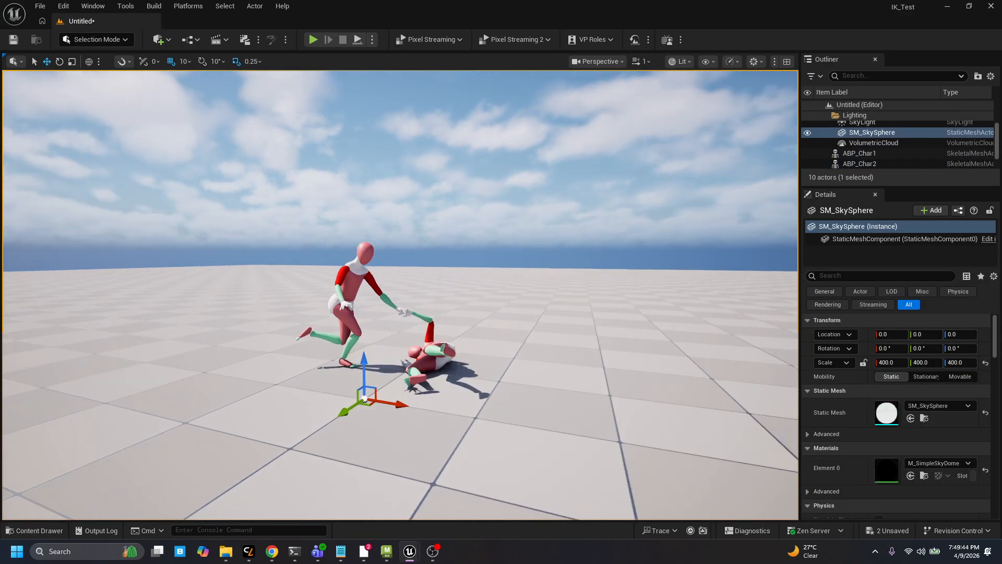
key("q")
mouse_move(491, 333)
left_mouse_down("alt")
mouse_move(538, 342)
mouse_move(736, 332)
mouse_move(483, 321)
left_mouse_up("alt")
scroll(491, 333, "up", 4)
left_click(372, 41)
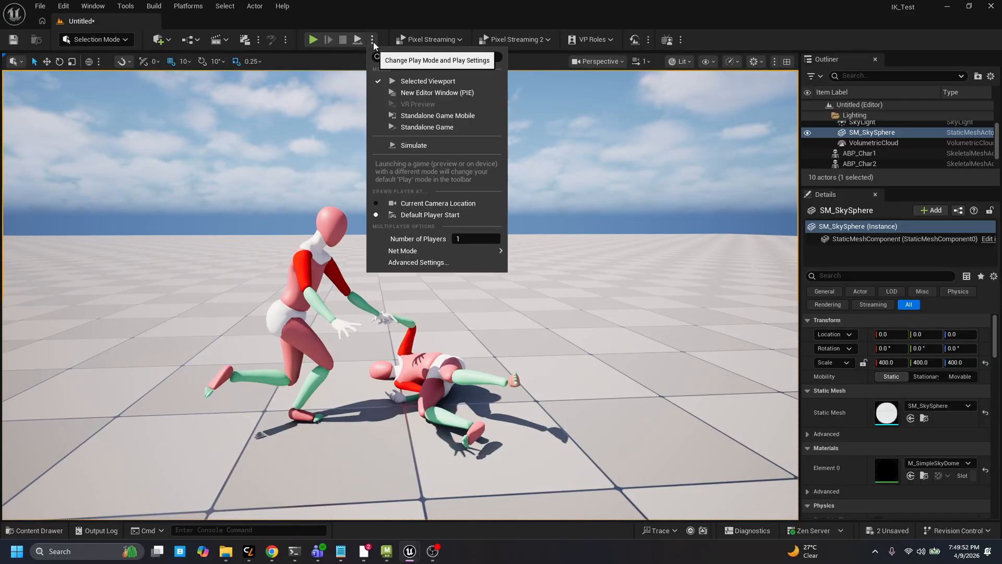
left_click(412, 145)
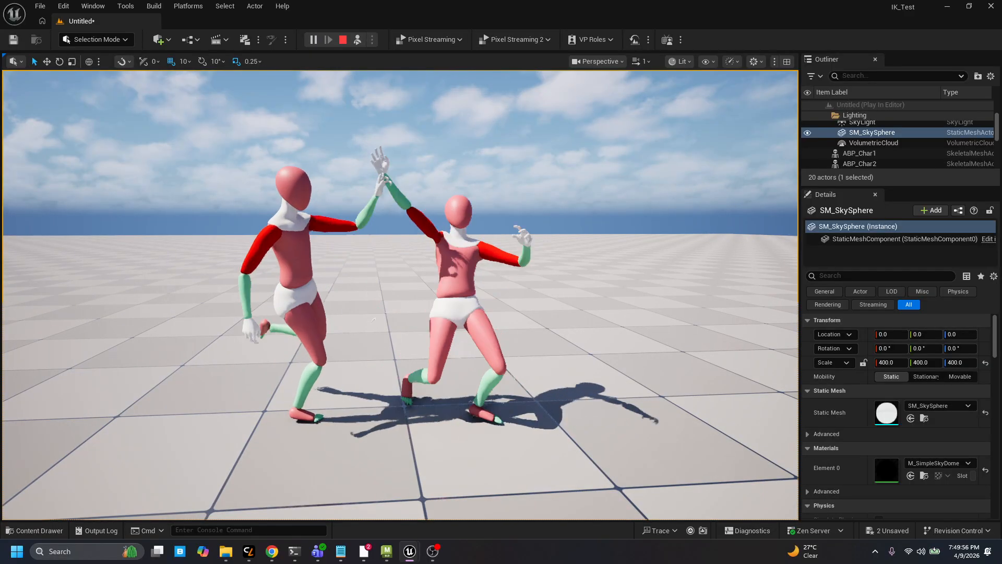
Step: Set all of the viewport's scalability groups to Low while the simulation runs
scroll(663, 134, "down", 3)
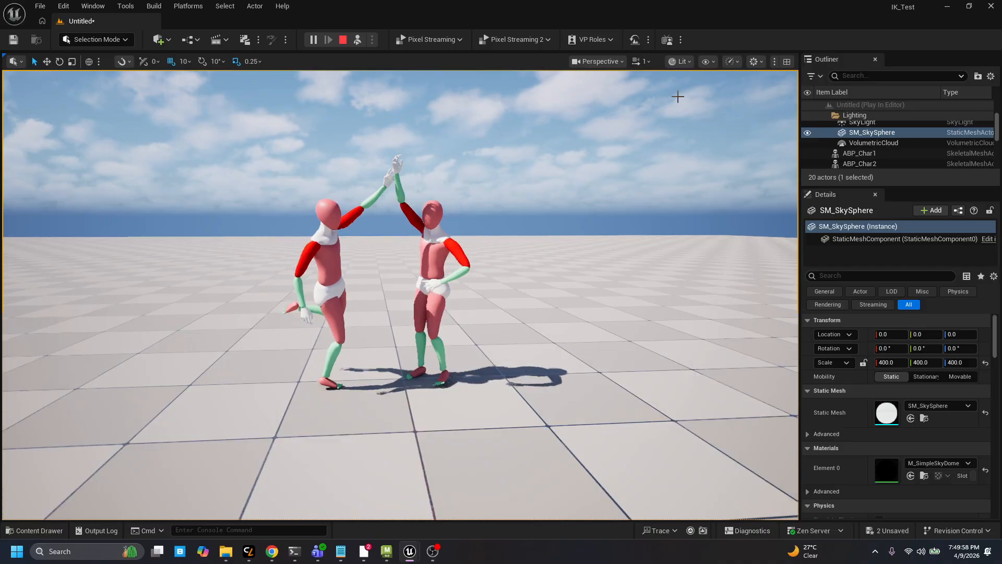
left_click(736, 62)
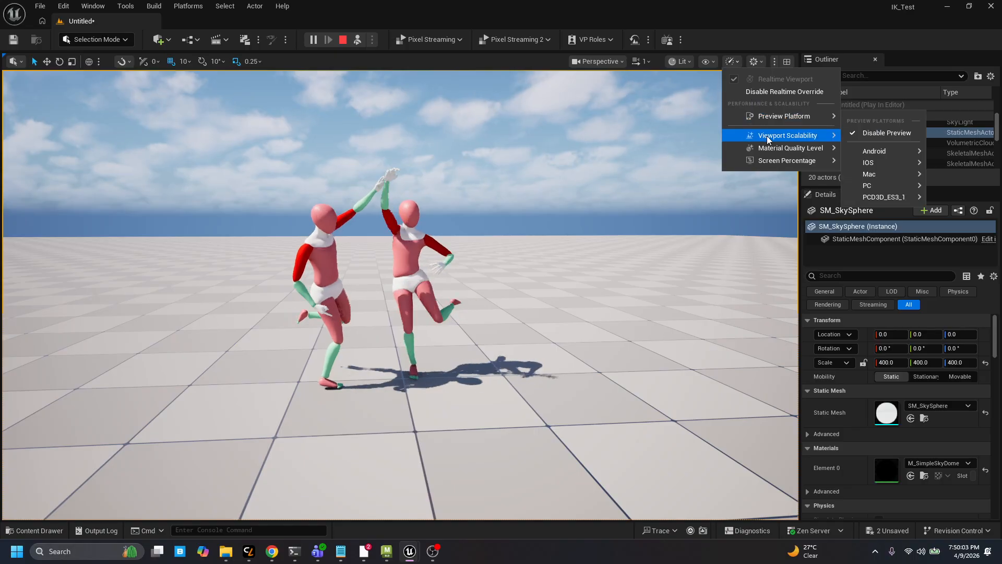
mouse_move(766, 136)
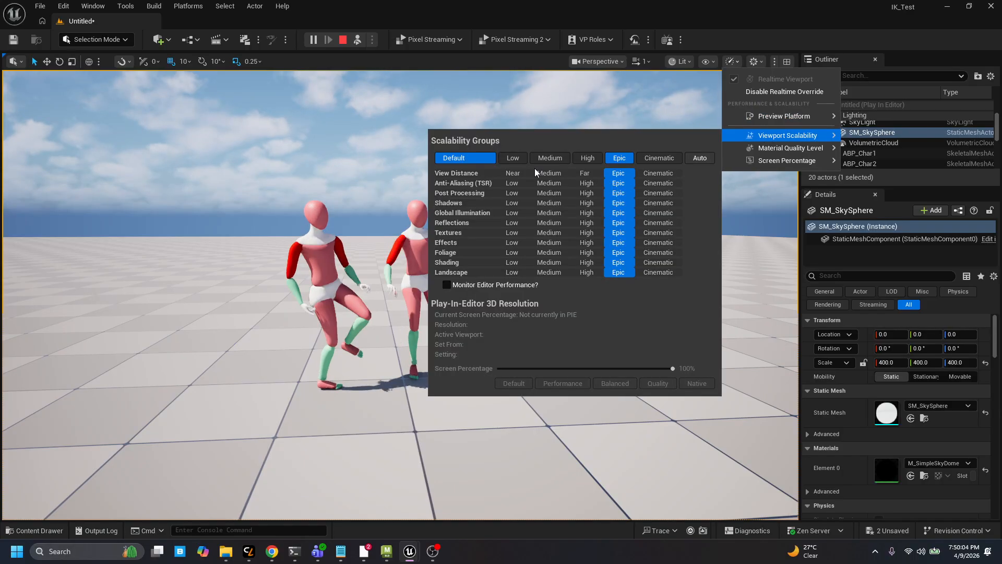
left_click(520, 157)
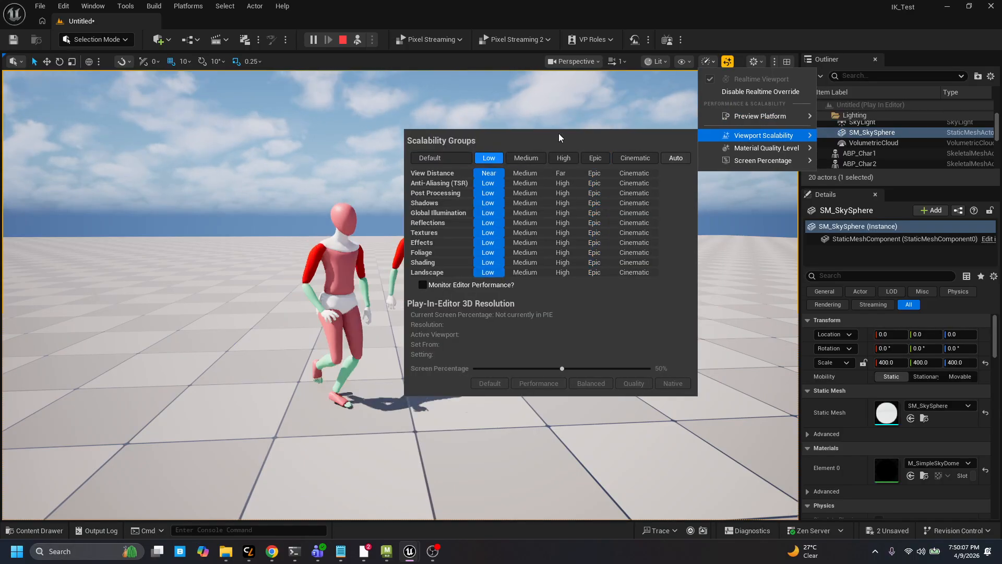
left_click(679, 260)
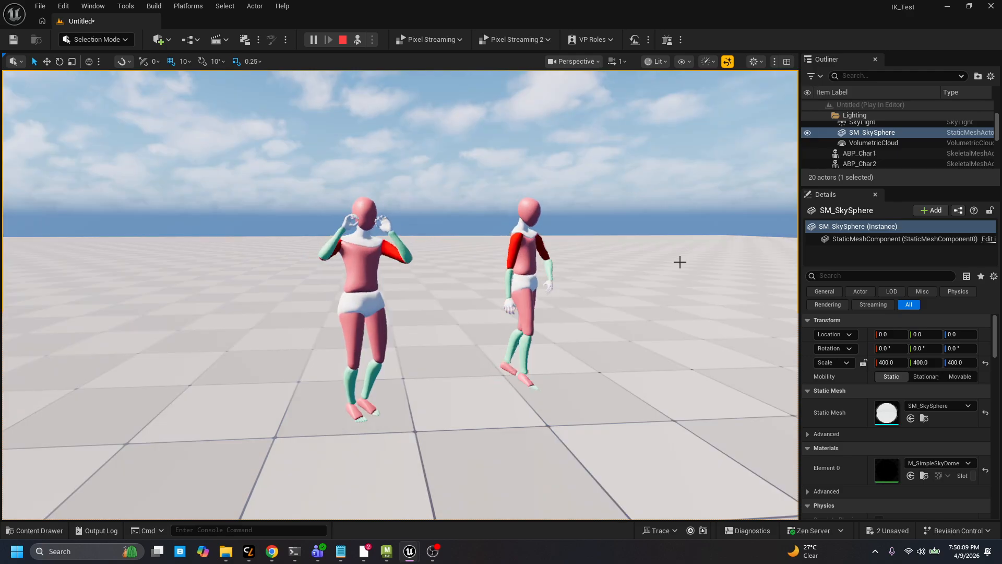
scroll(695, 324, "up", 2)
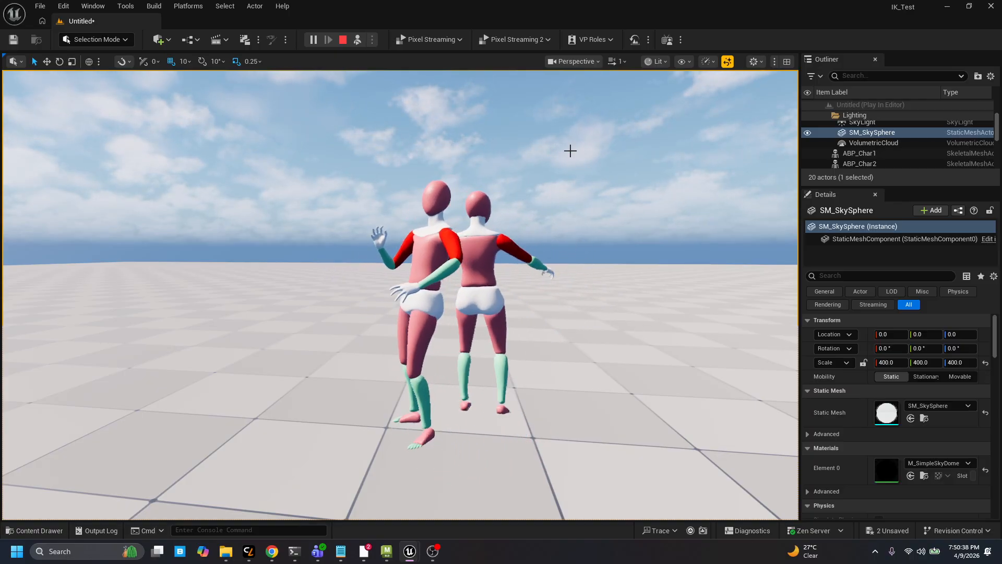
mouse_move(439, 556)
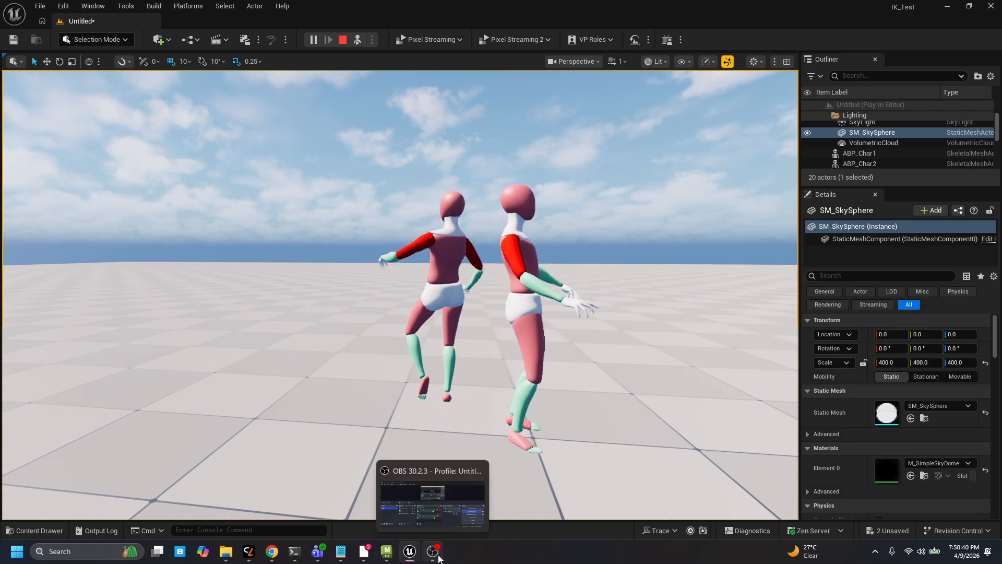